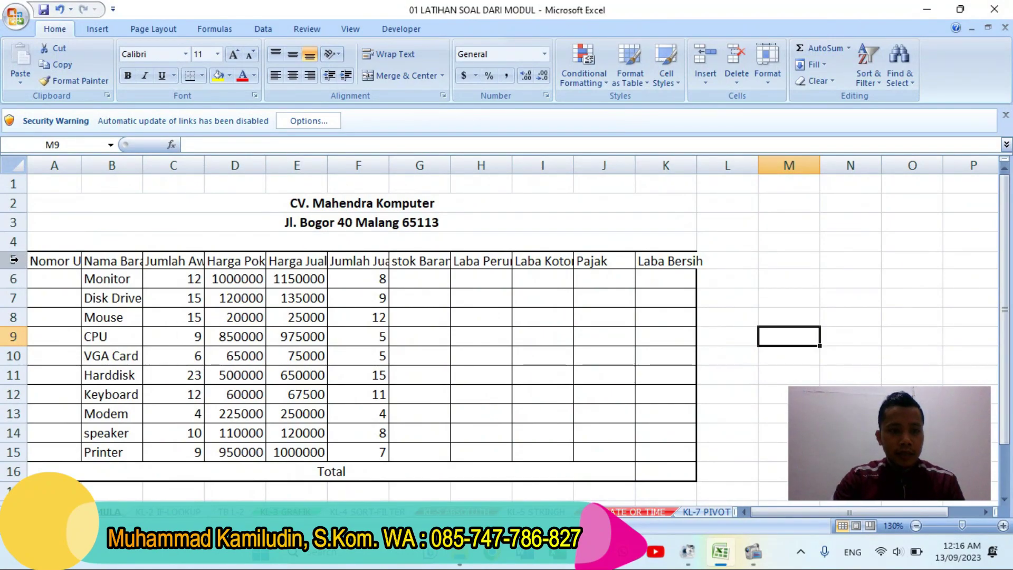
Examine the full text of the truncated column headings in row 5, from Nomor Urut through Laba Kotor.
left_click(67, 260)
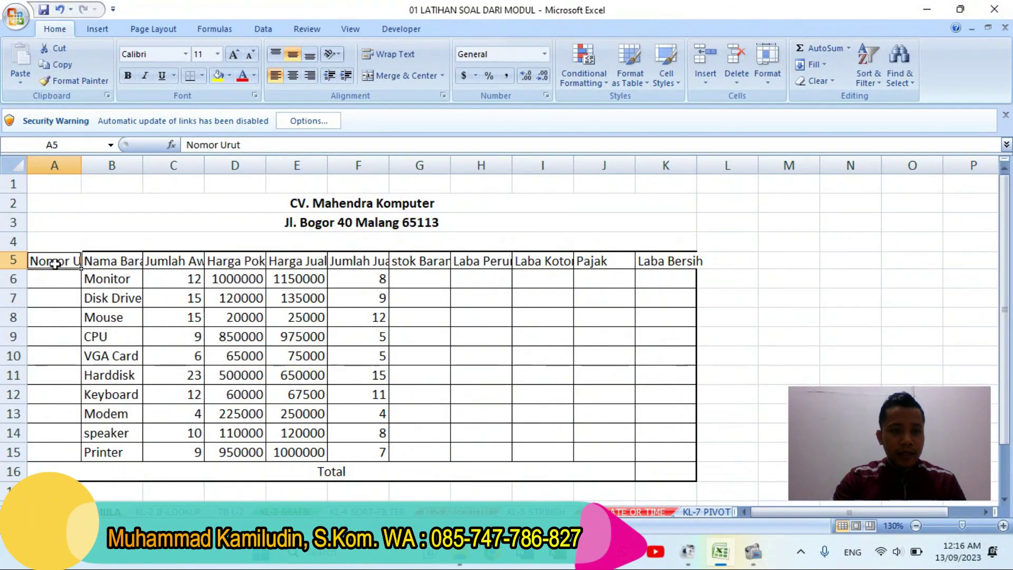
left_click(119, 261)
left_click(176, 264)
left_click(231, 262)
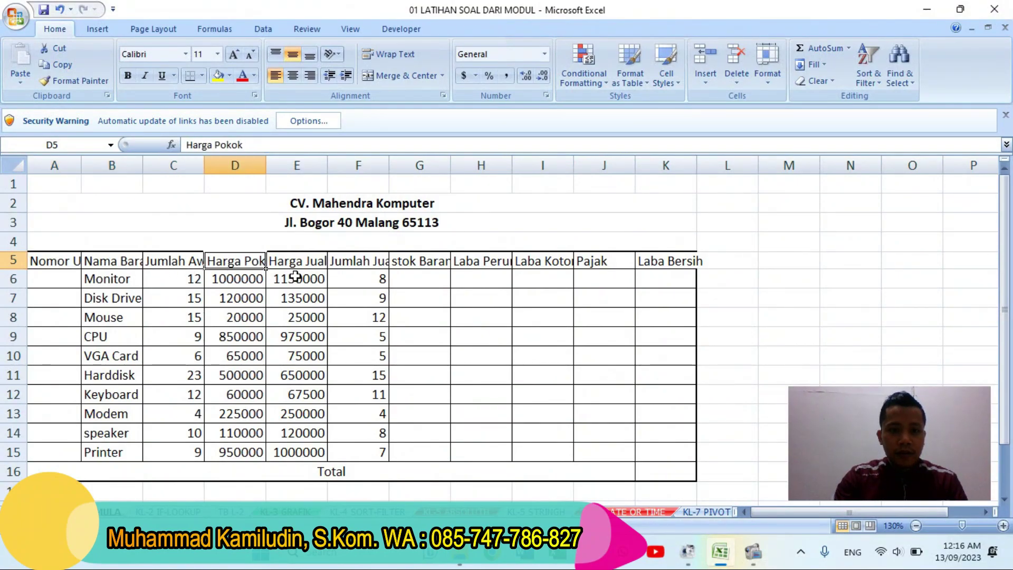
left_click(295, 263)
left_click(353, 263)
left_click(417, 264)
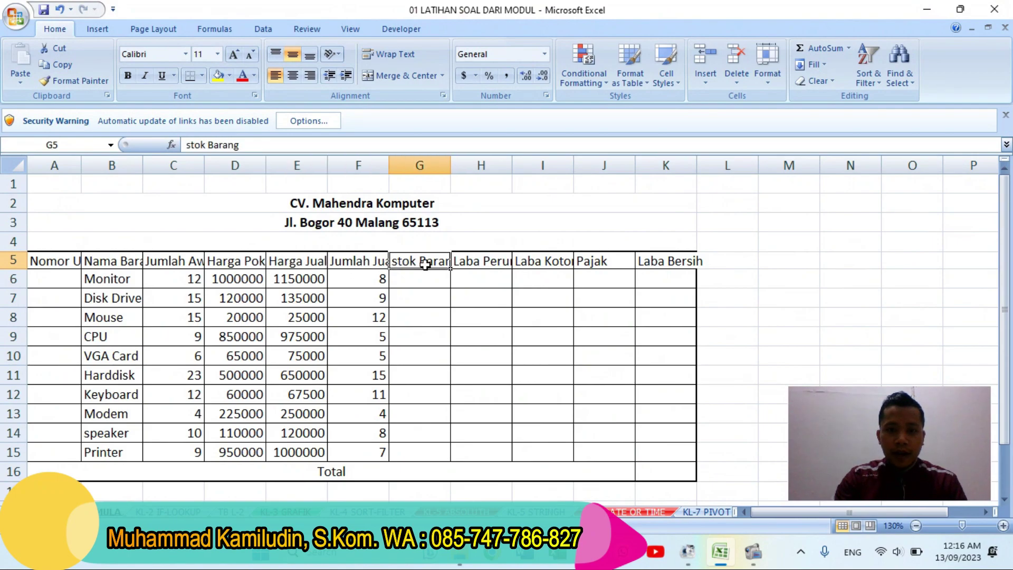
left_click(484, 269)
left_click(546, 266)
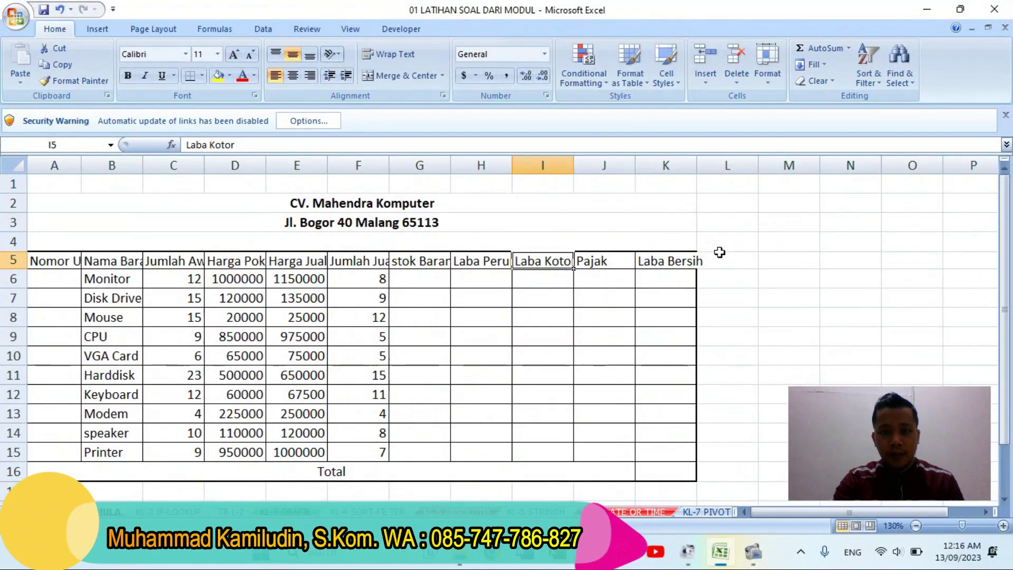
Set the height of header row 5 to 30.
left_click(13, 260)
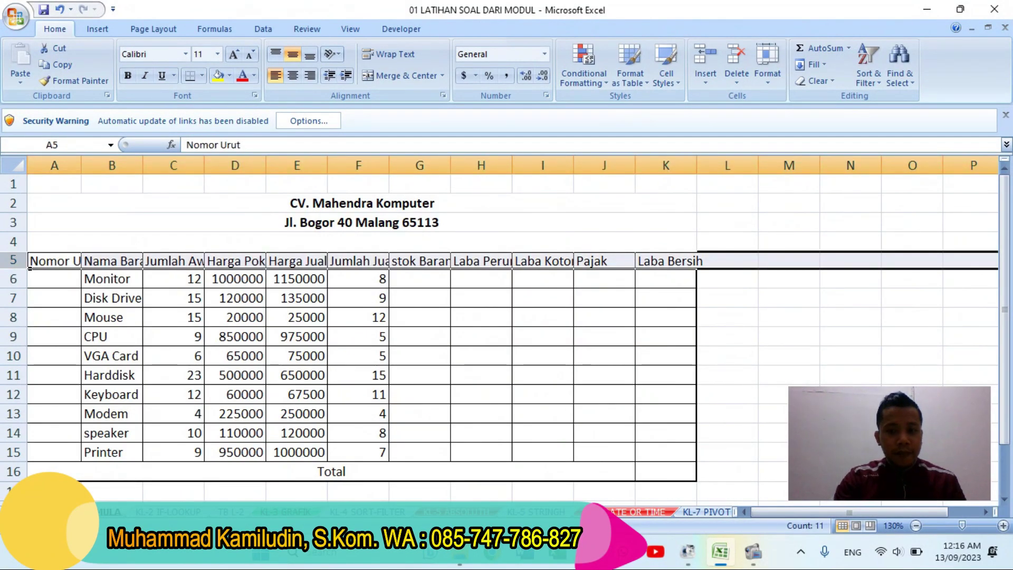
right_click(10, 261)
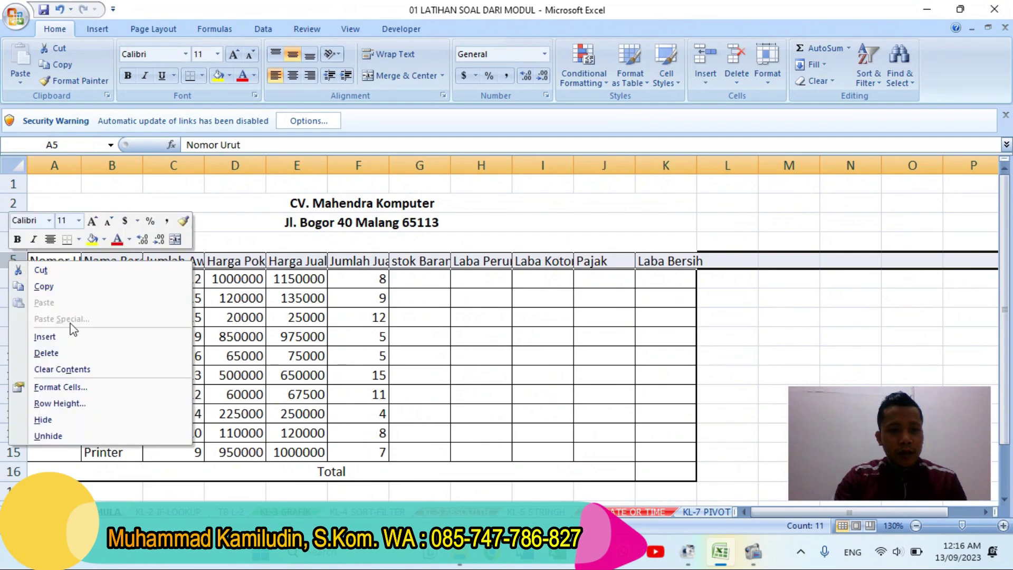
left_click(78, 403)
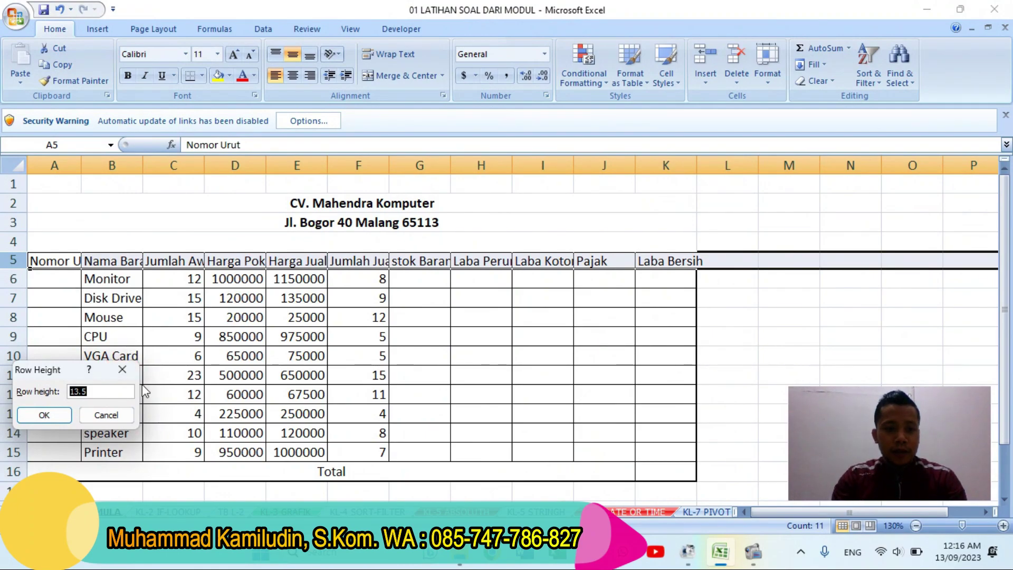
type("30")
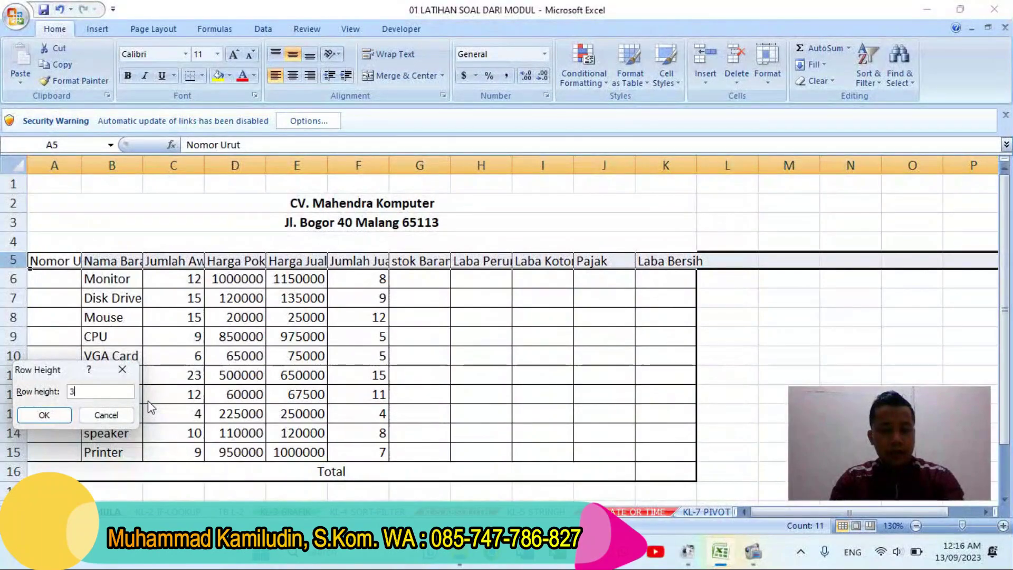
key("Return")
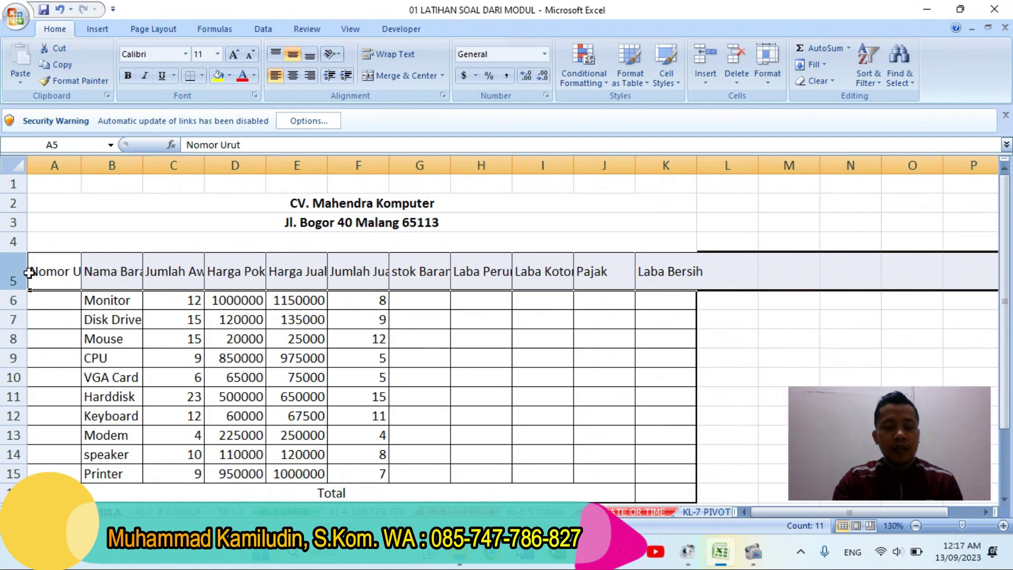
Wrap the text of the headings in row 5 within their cells.
left_click(392, 54)
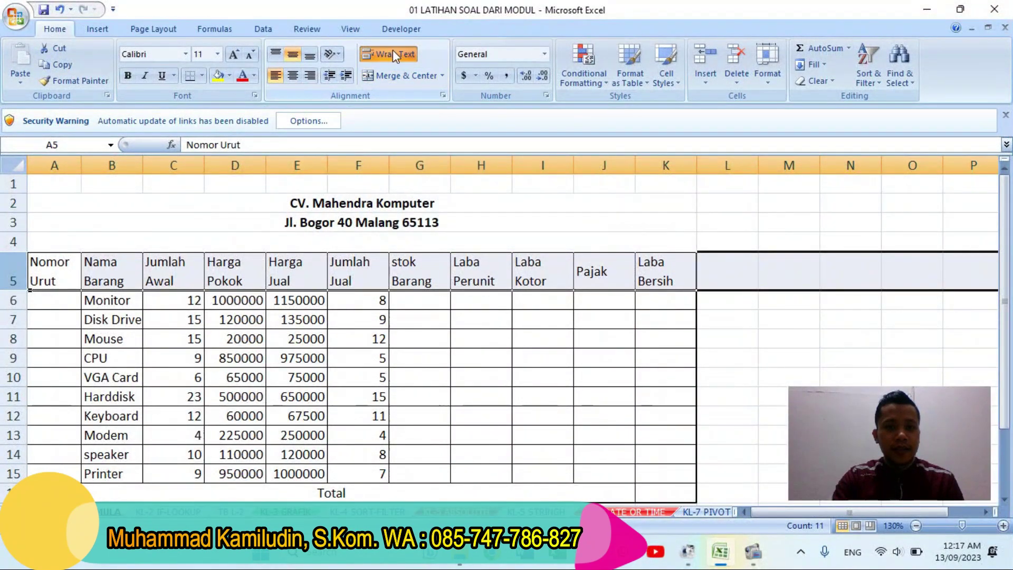
left_click(69, 278)
left_click(114, 279)
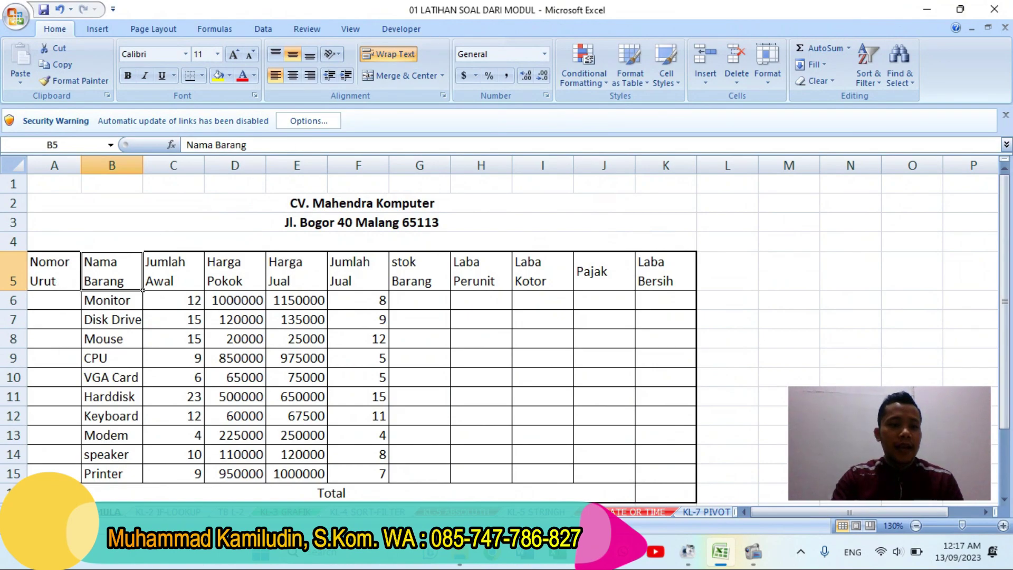
Centre the headings in row 5 horizontally.
left_click(13, 271)
left_click(291, 76)
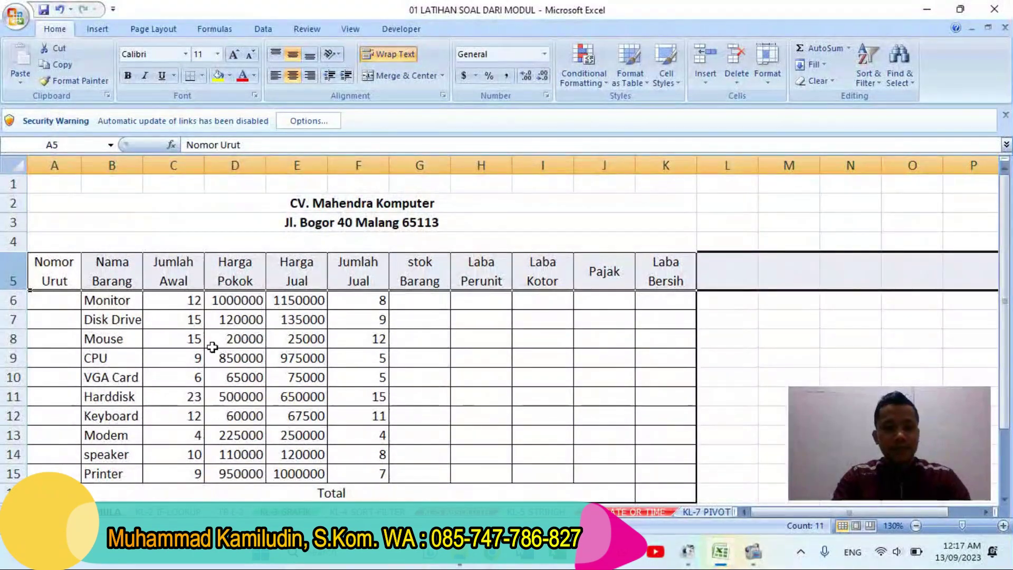
left_click(232, 356)
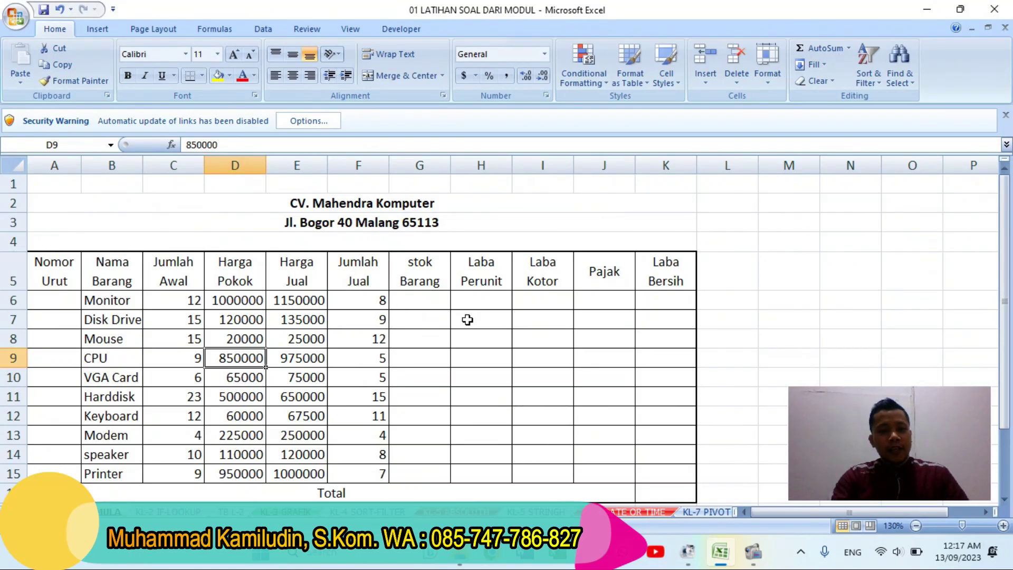
Enter the formula =C6-F6 in G6 to calculate the Monitor's remaining stock from Jumlah Awal minus Jumlah Jual.
left_click(432, 307)
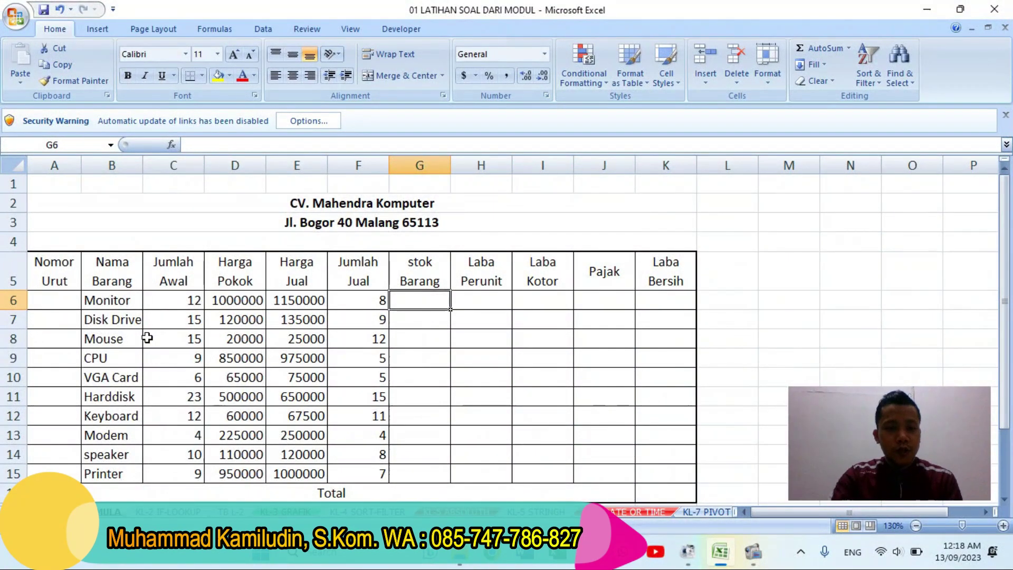
left_click(357, 300)
left_click(188, 300)
left_click(425, 302)
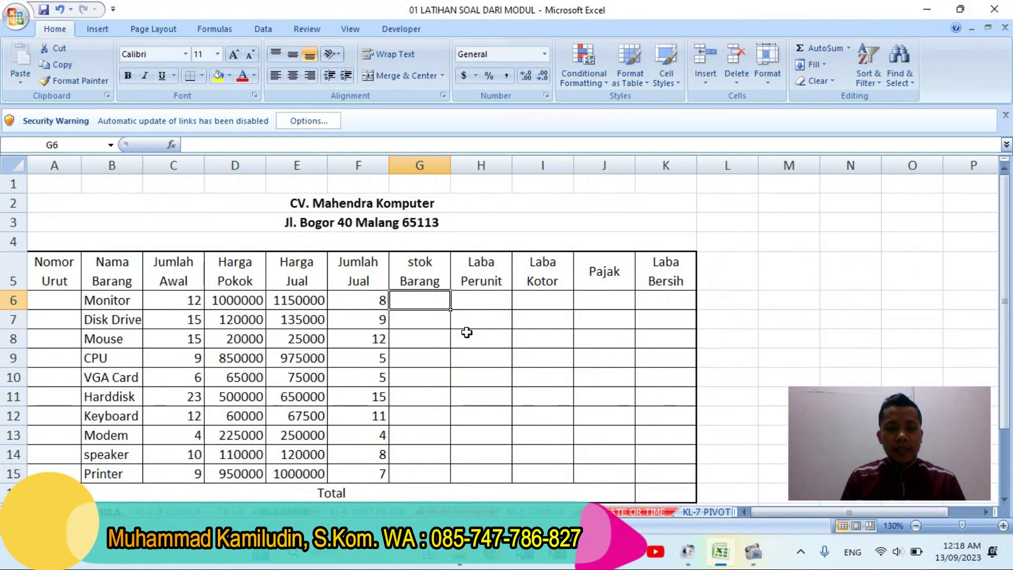
type("=")
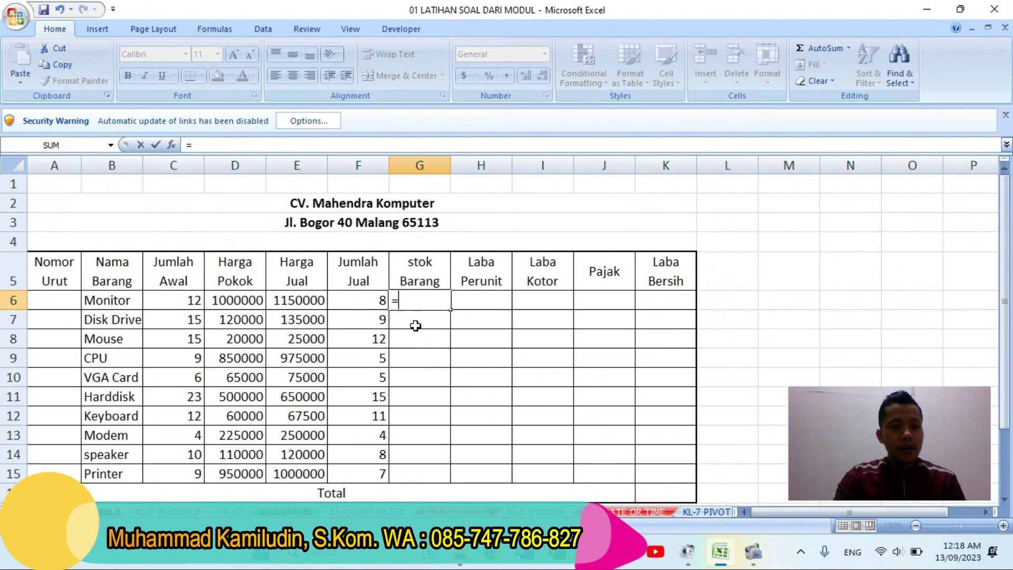
left_click(178, 302)
type("-")
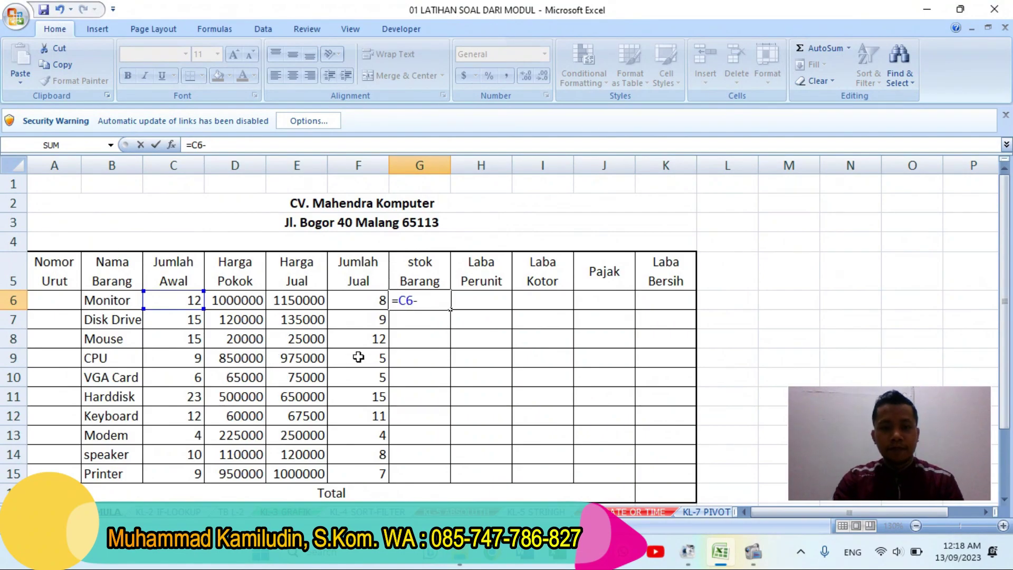
left_click(355, 299)
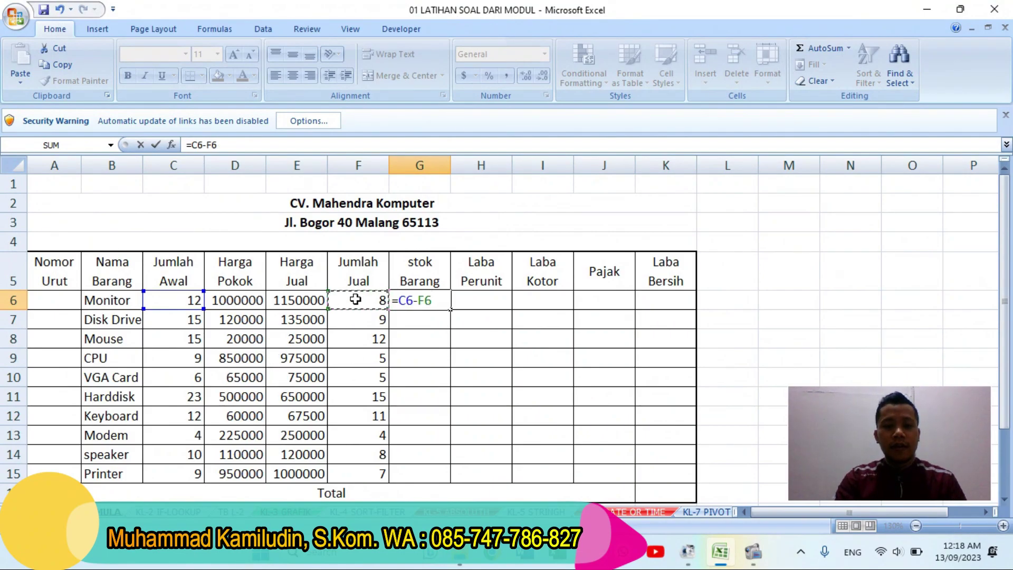
key("Tab")
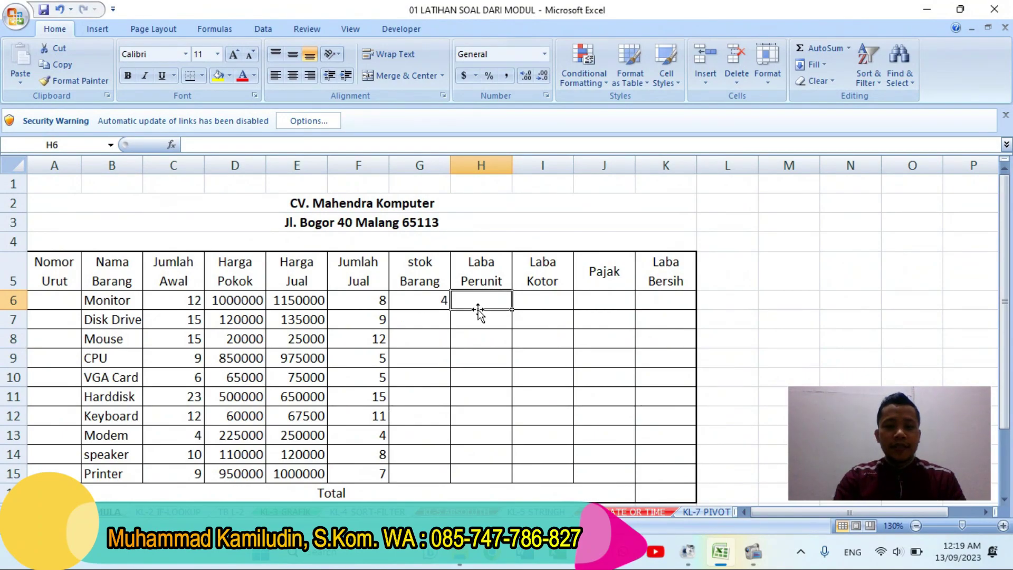
left_click(438, 305)
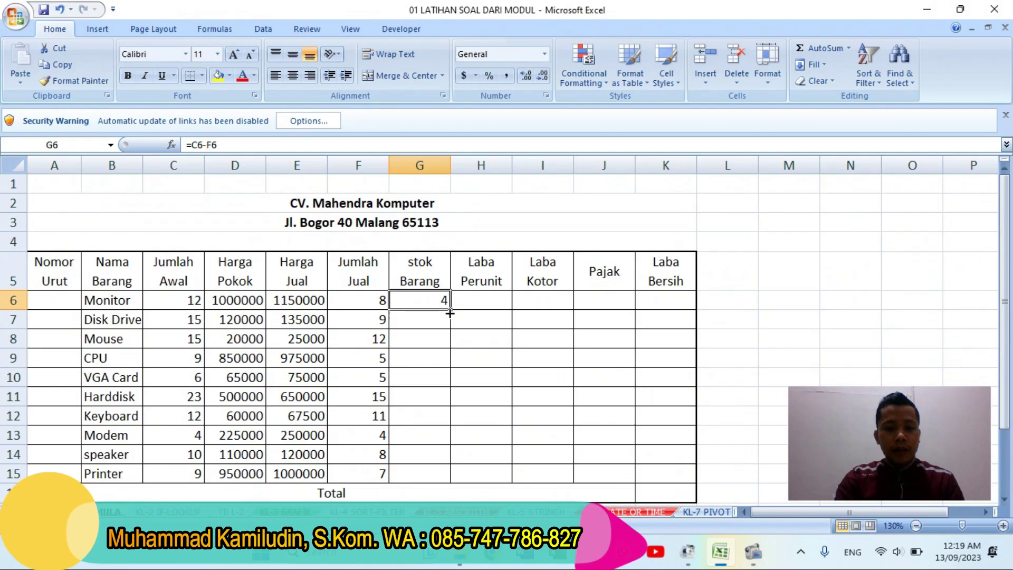
double_click(449, 312)
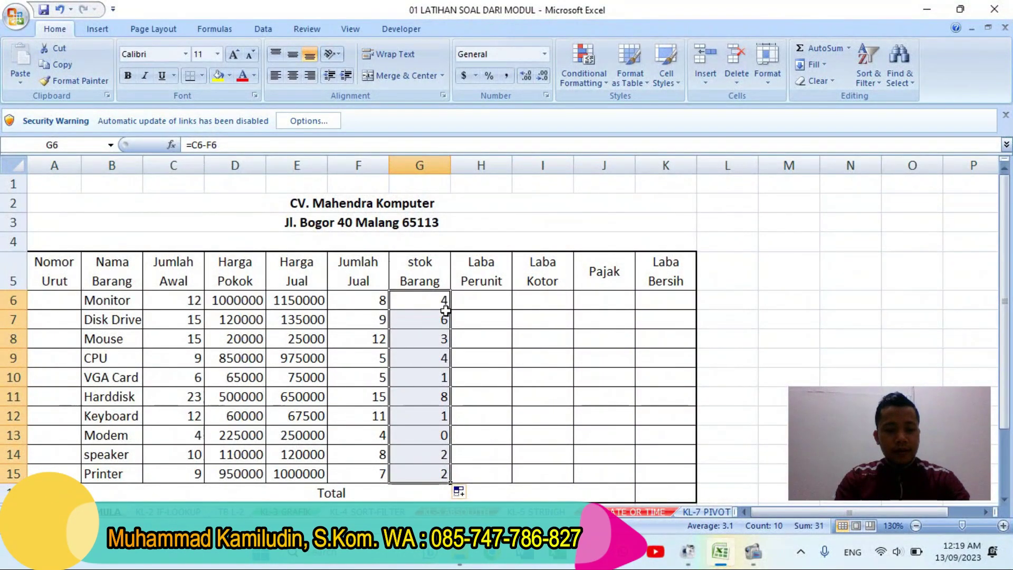
key("ctrl+z")
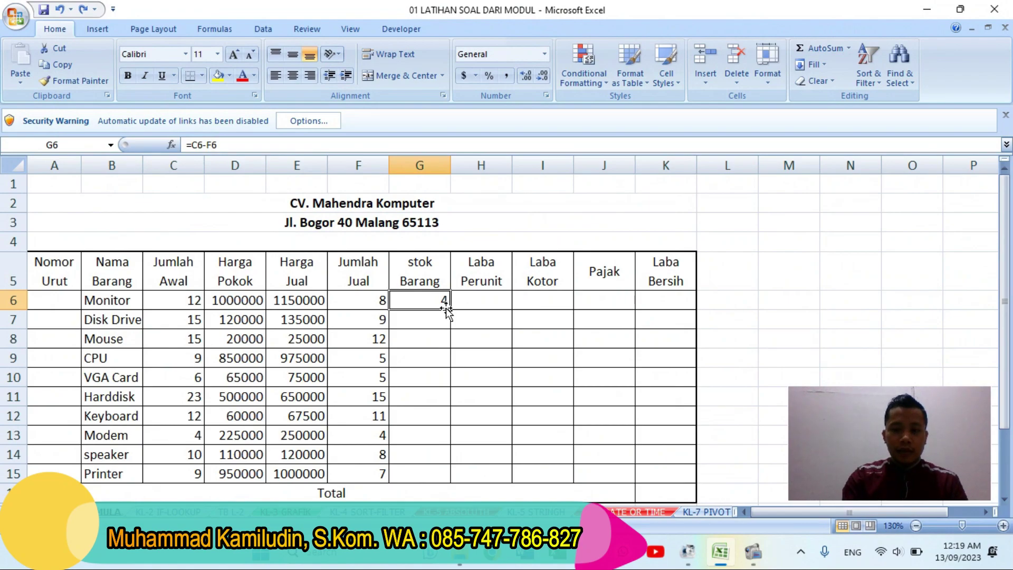
key("Left")
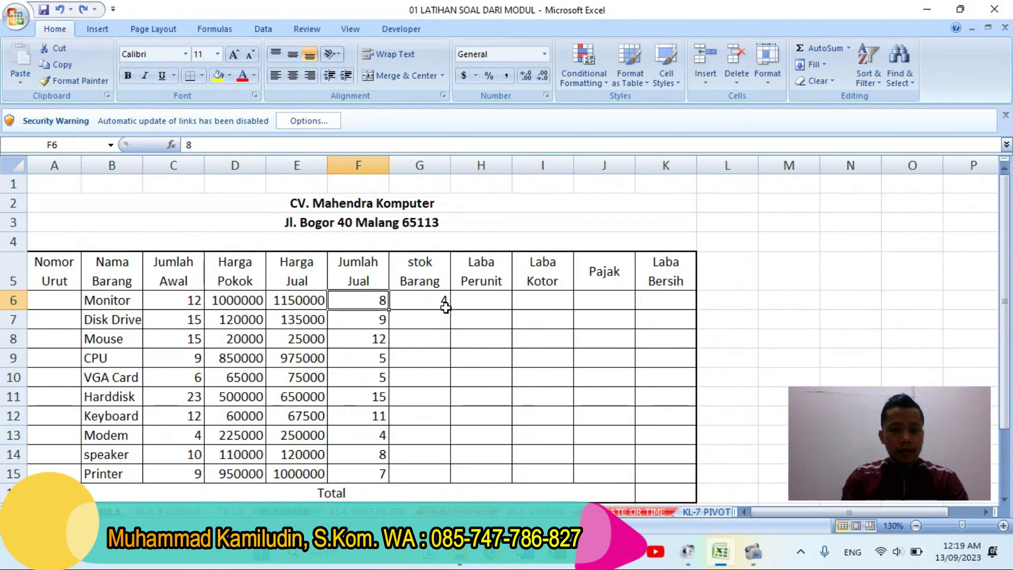
key("ctrl+Down")
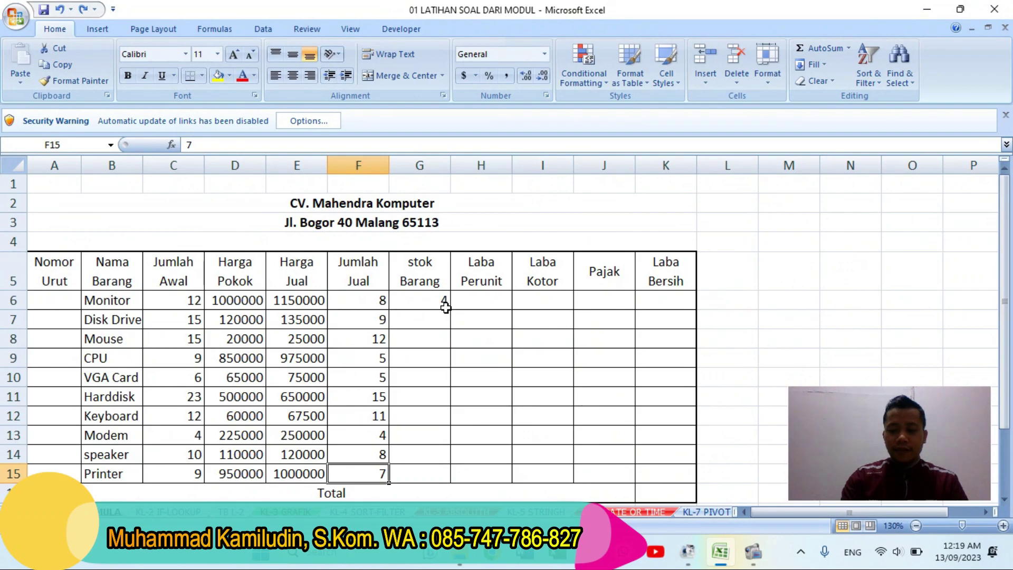
key("Right")
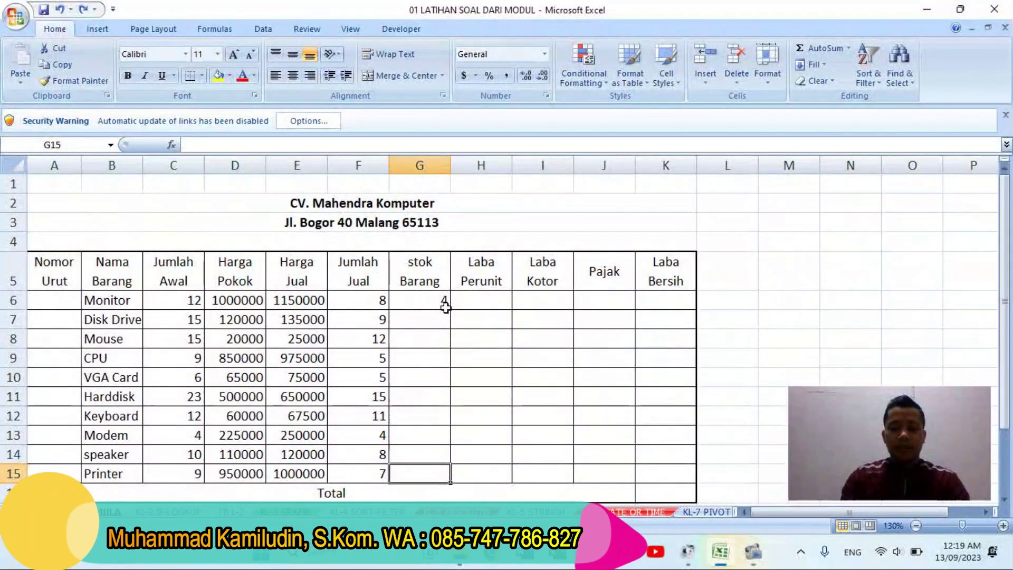
key("ctrl+shift+Up")
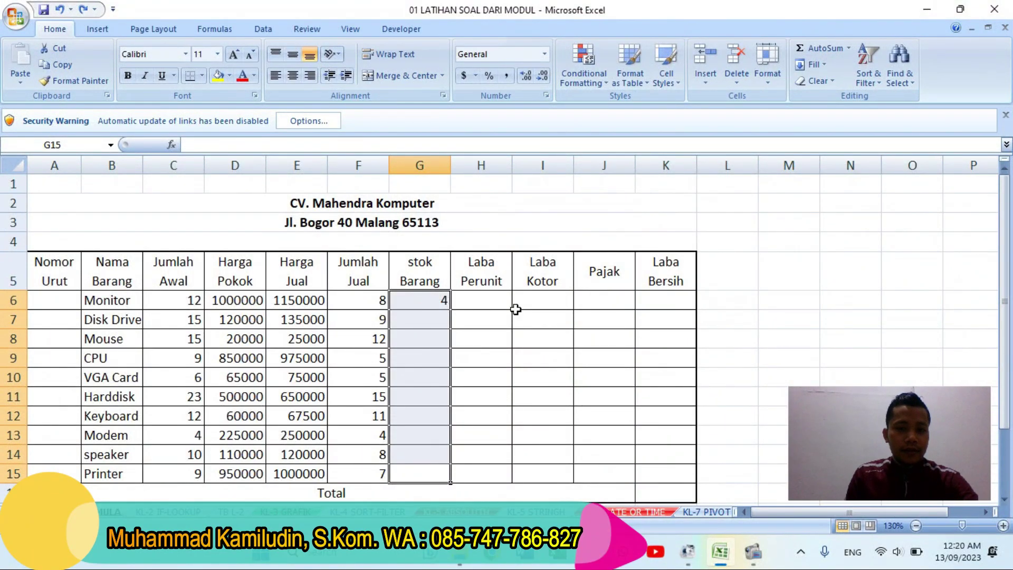
key("ctrl+d")
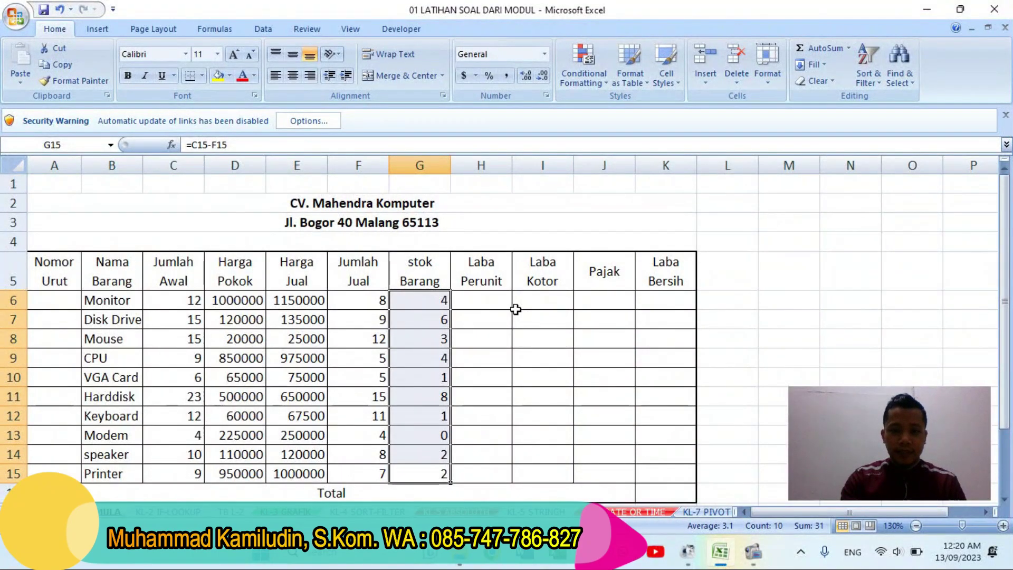
key("ctrl+z")
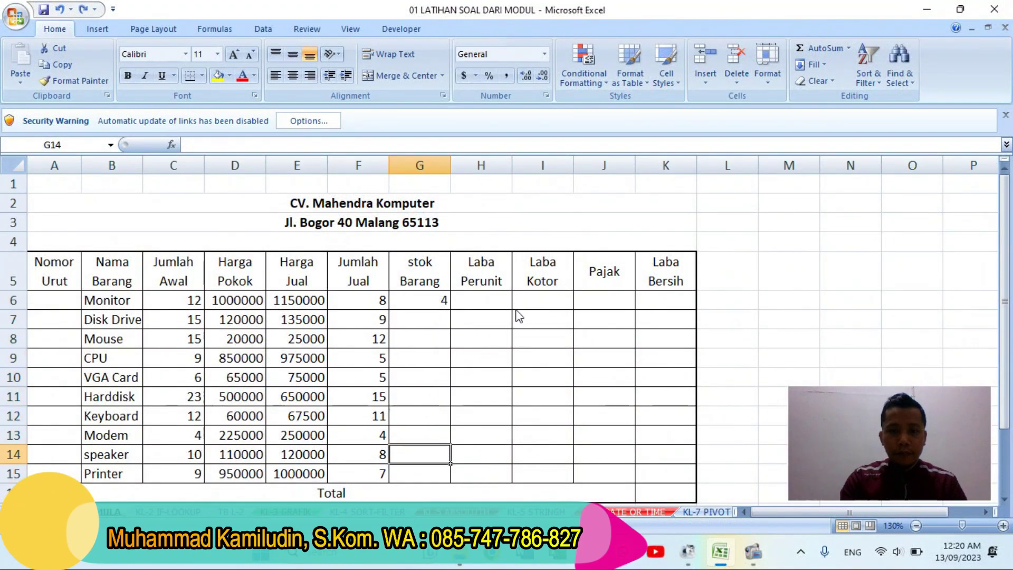
Fill the stock formula from G6 down the stok Barang column through the Printer row, G15.
key("Up")
key("Up")
key("Up")
key("Up")
key("Up")
key("Up")
key("Up")
key("Up")
key("Up")
key("Down")
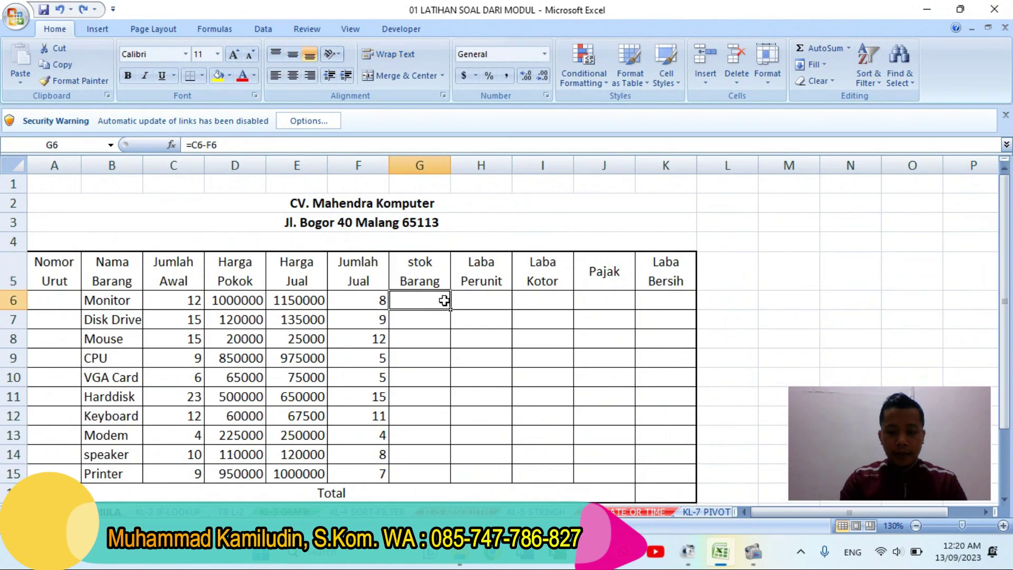
key("Left")
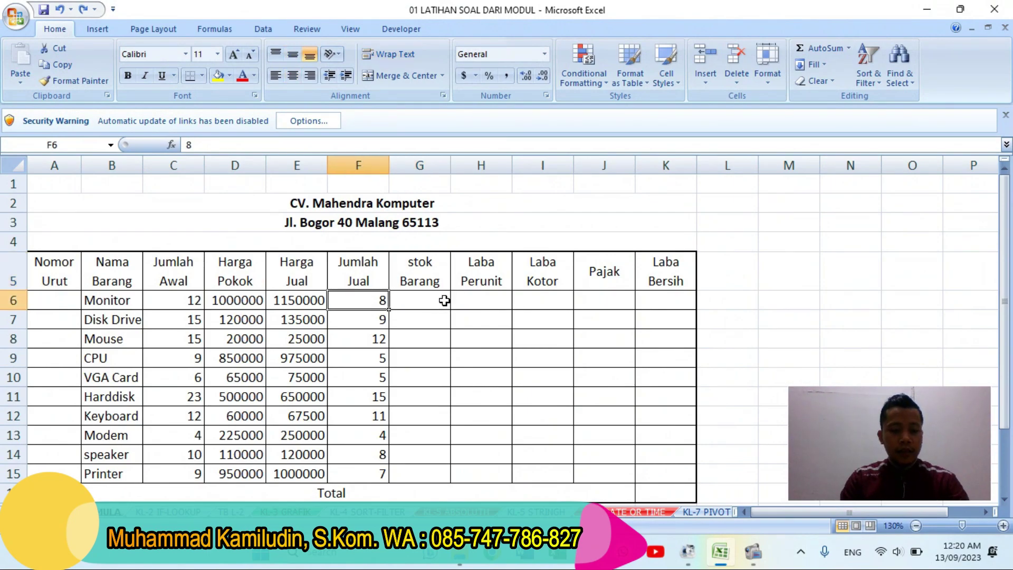
key("ctrl+Down")
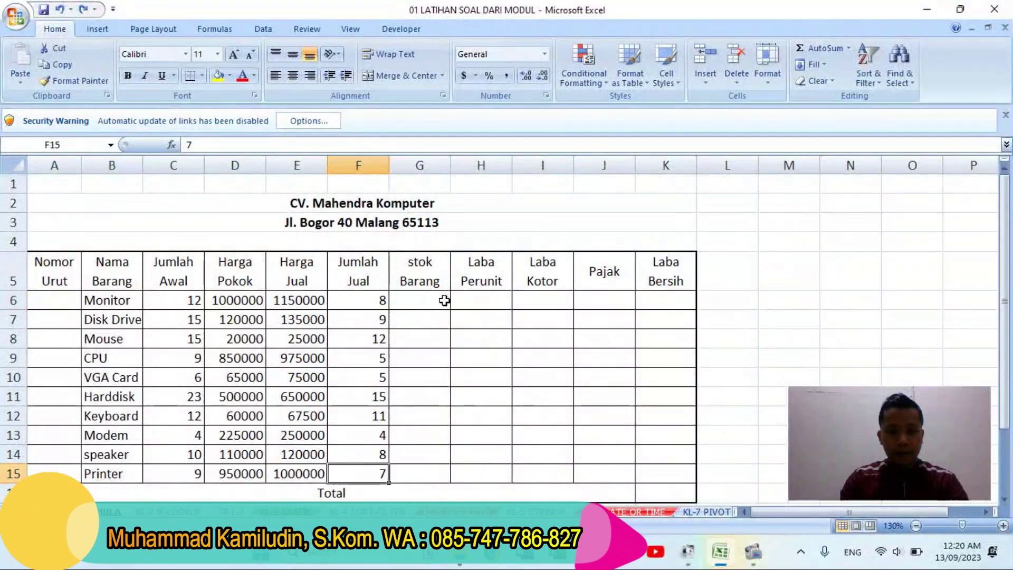
key("Right")
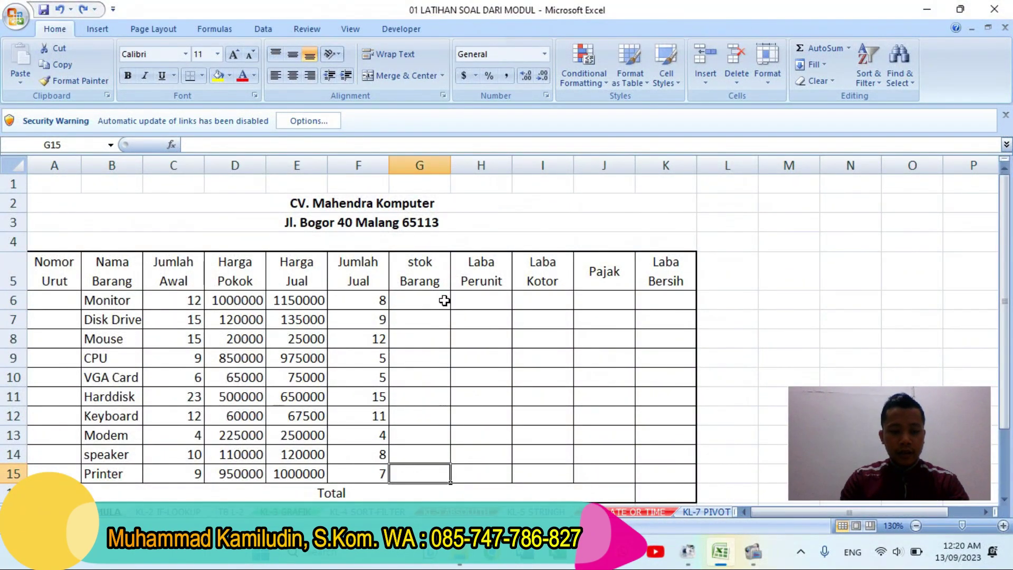
left_click(444, 300, "shift")
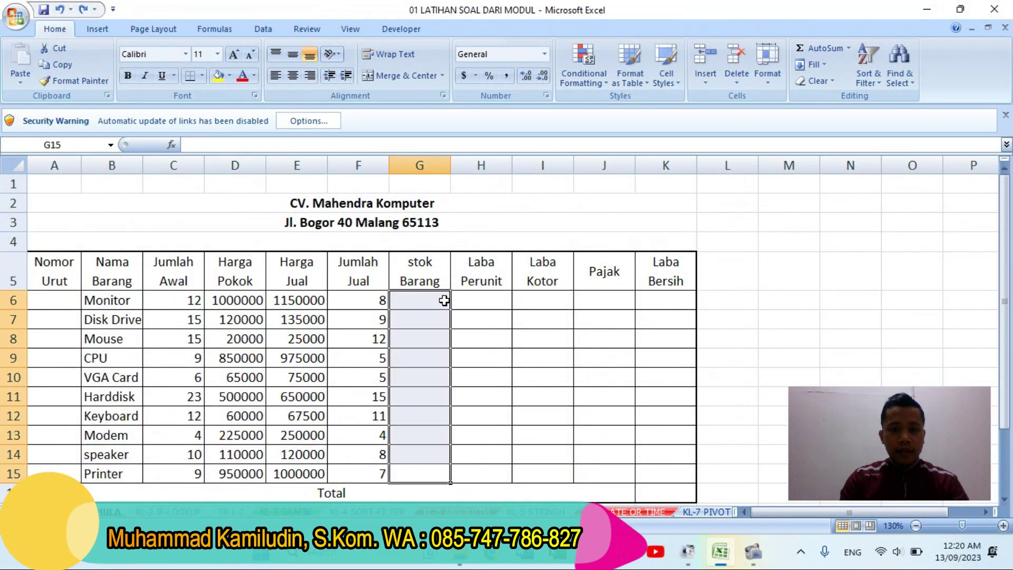
key("ctrl+d")
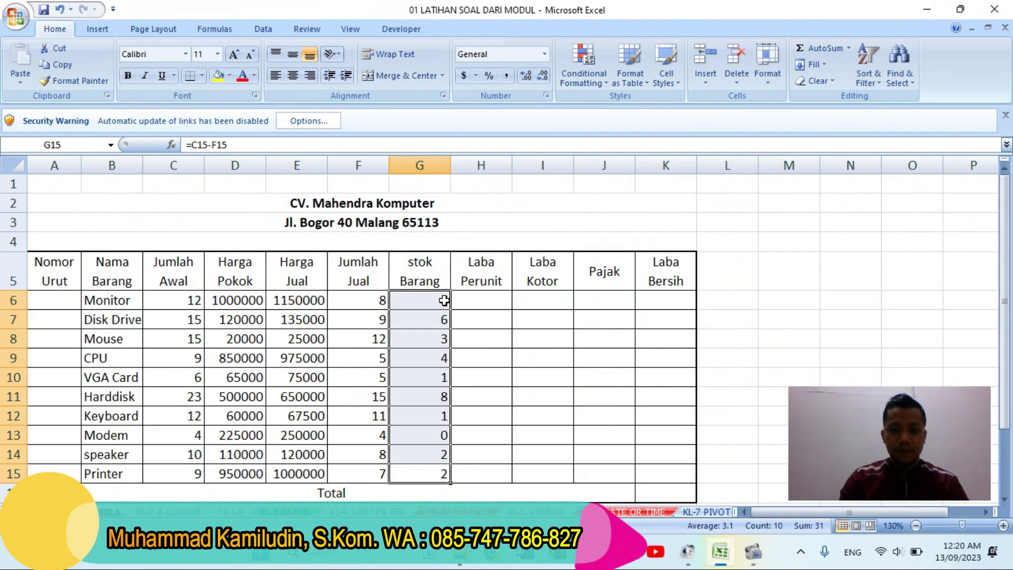
key("Right")
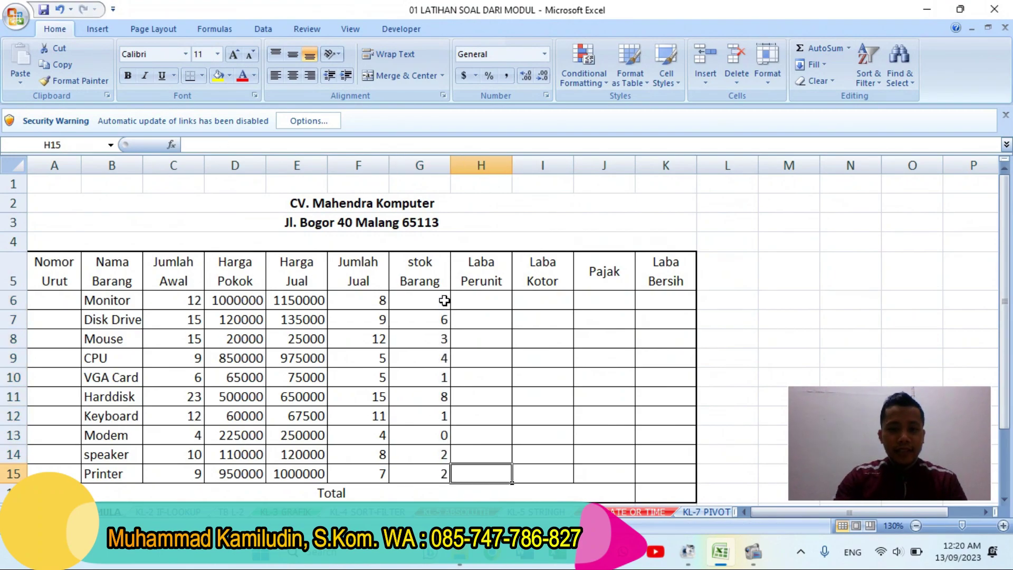
Calculate Laba Perunit as Harga Jual minus Harga Pokok with =E6-D6 in H6, and fill it down to the Printer row, H15.
left_click(477, 292)
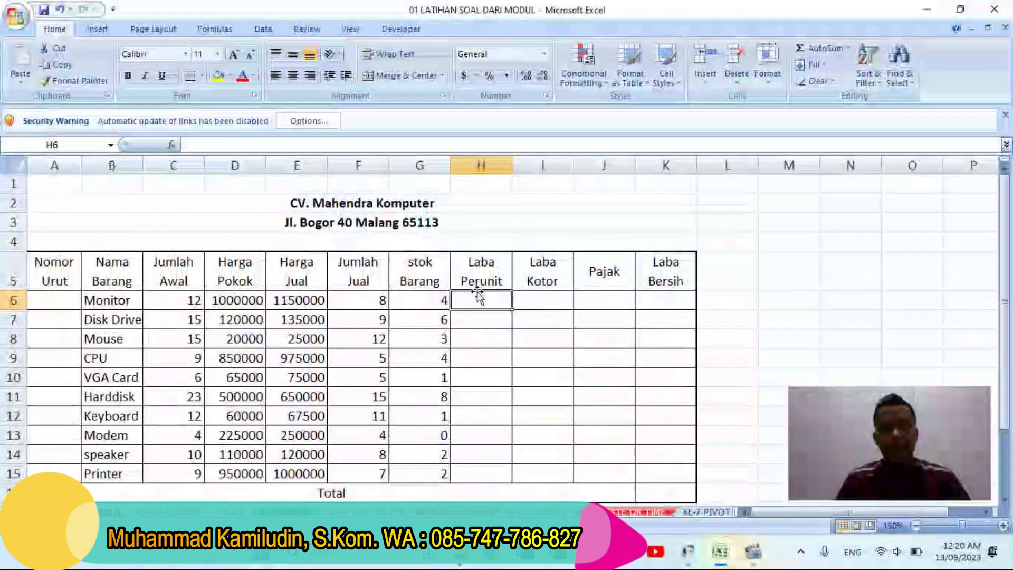
type("=")
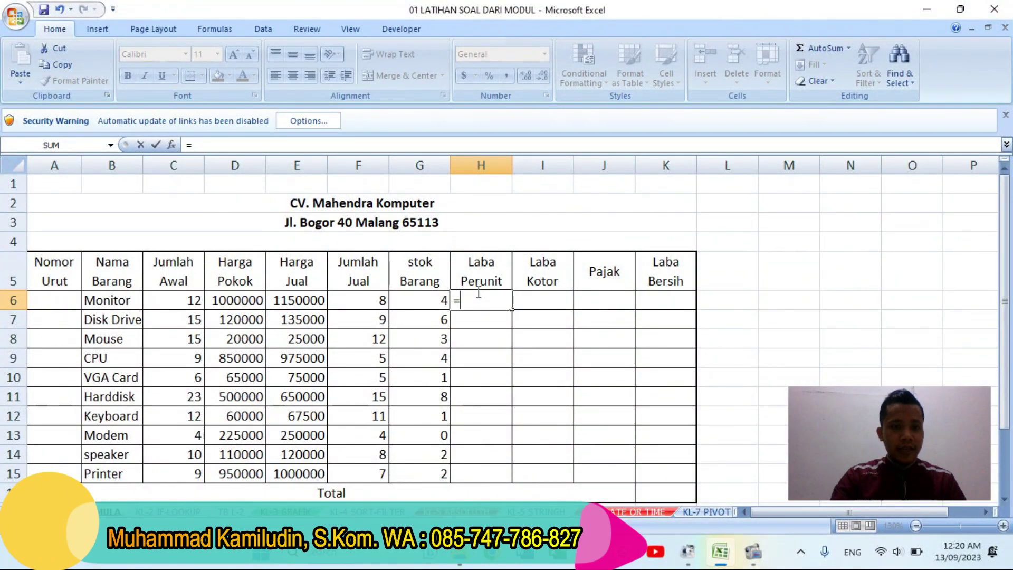
left_click(303, 303)
type("-")
left_click(243, 301)
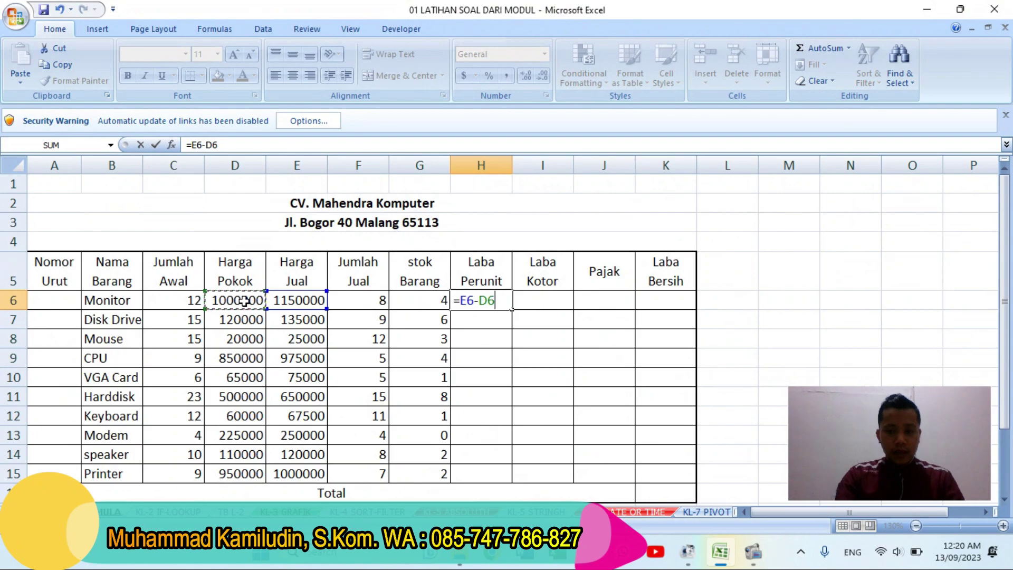
key("Return")
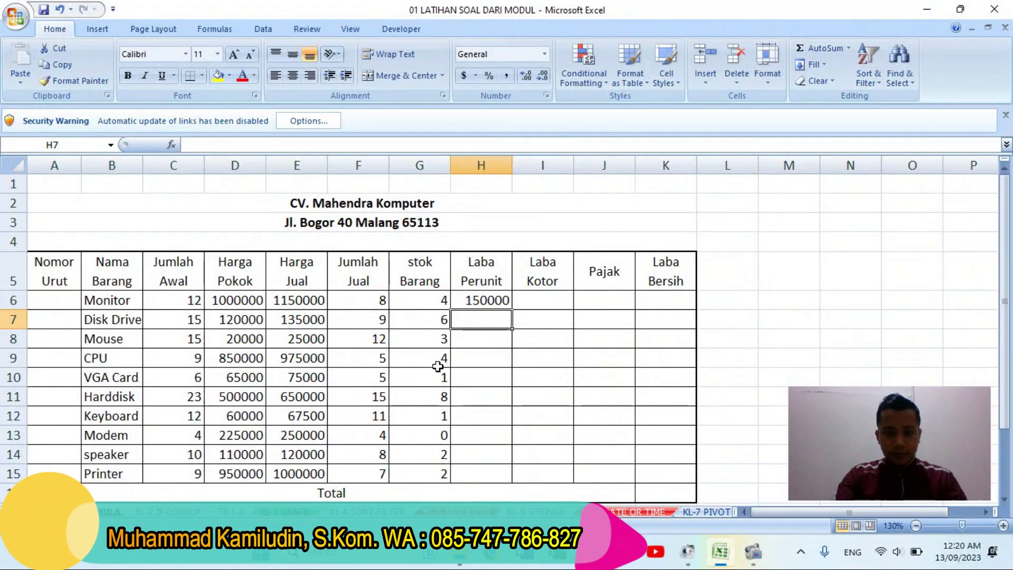
left_click(464, 299)
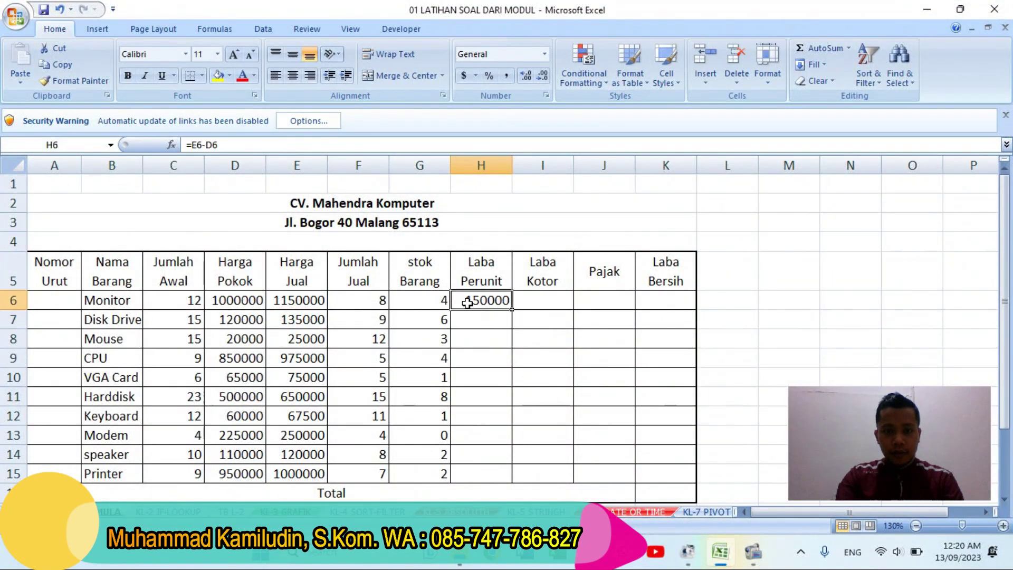
double_click(512, 310)
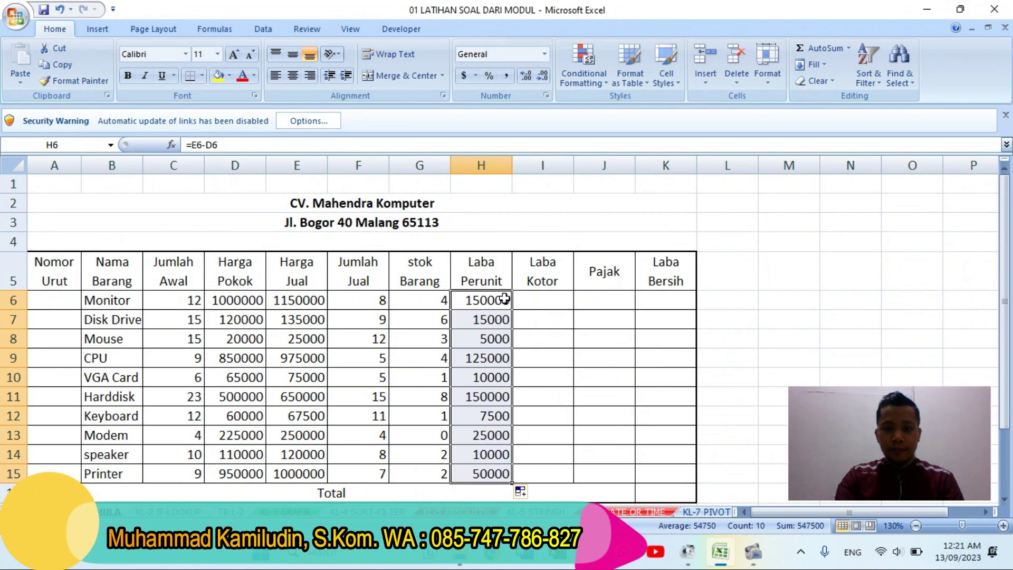
Calculate Laba Kotor as Laba Perunit times Jumlah Jual with =H6*F6 in I6, and fill it down through I15.
key("Right")
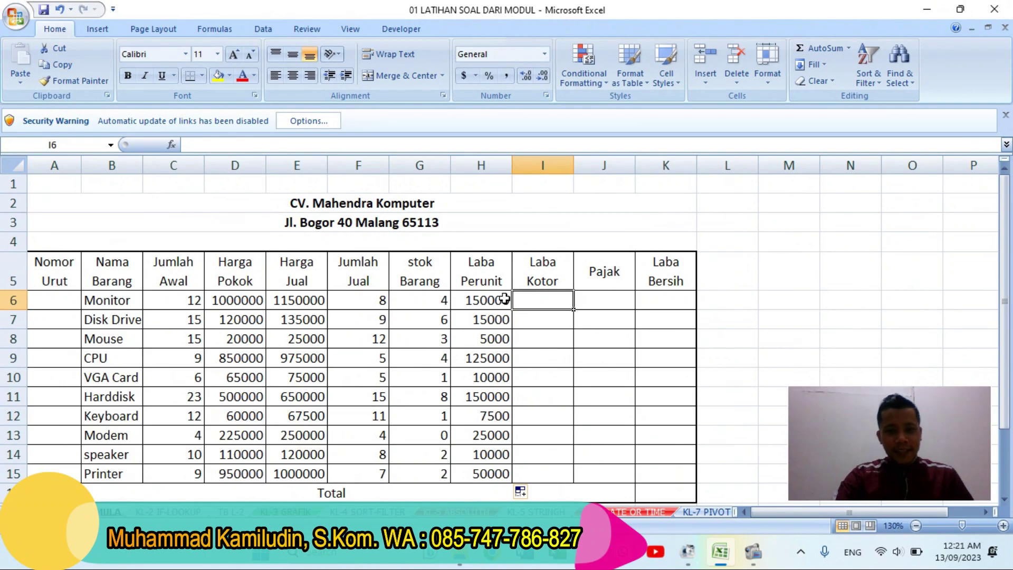
type("=")
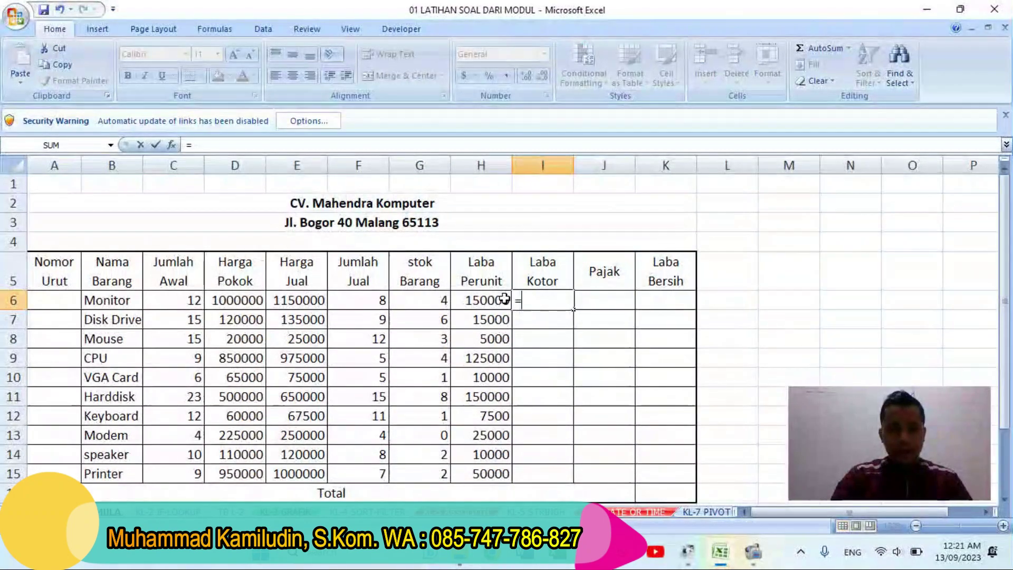
left_click(490, 304)
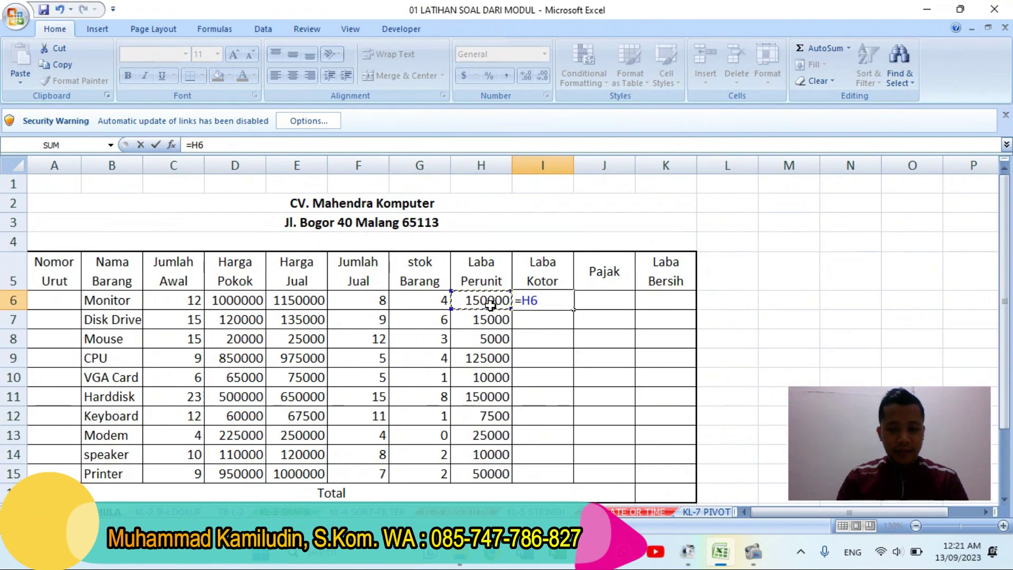
type("*")
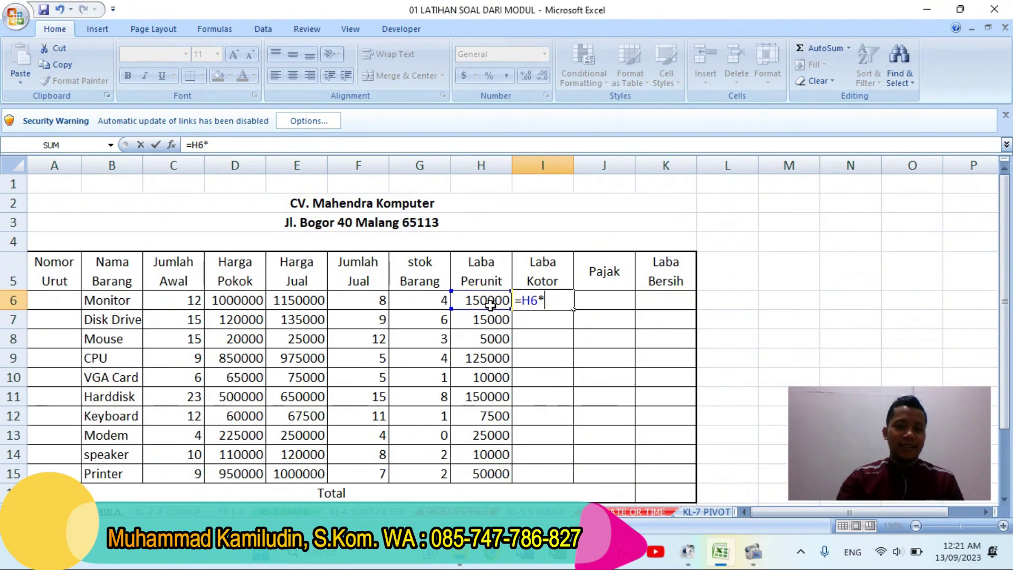
left_click(373, 295)
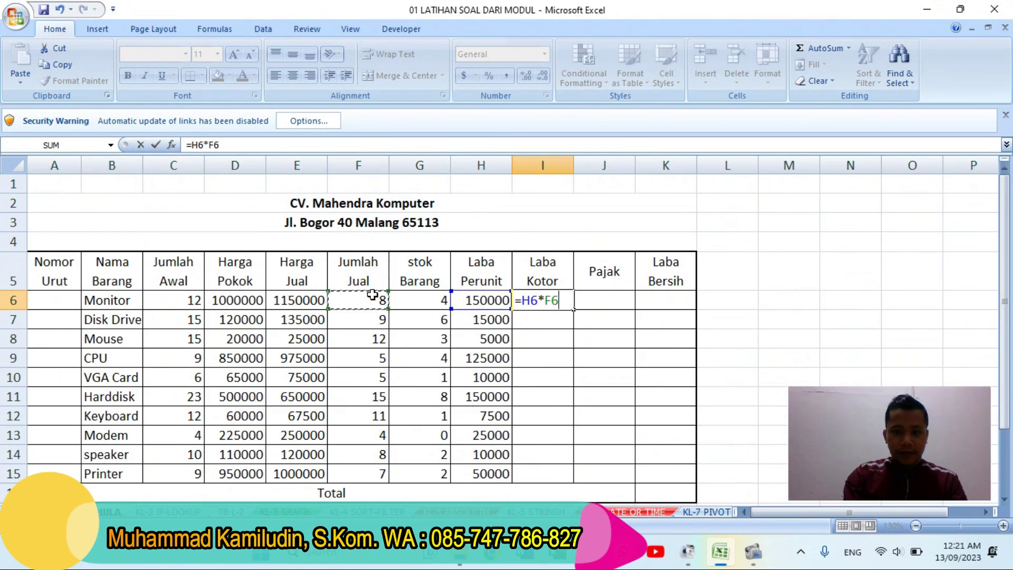
key("Return")
left_click(544, 306)
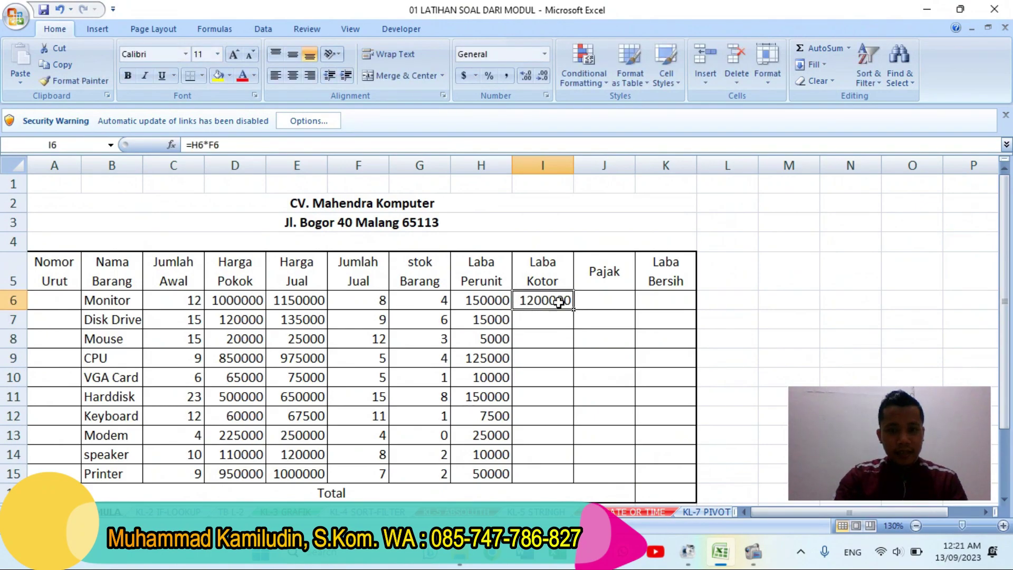
double_click(574, 310)
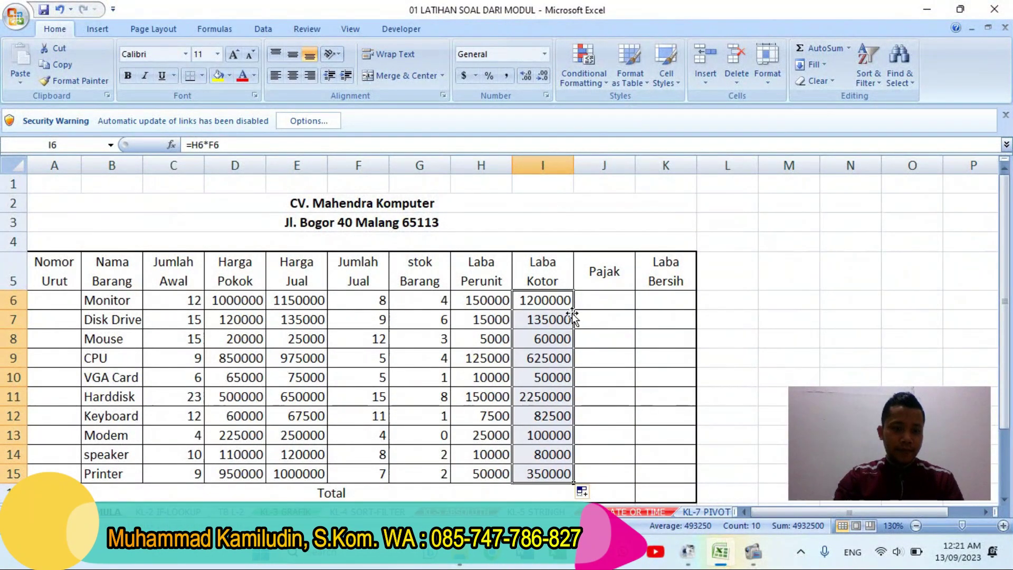
key("Return")
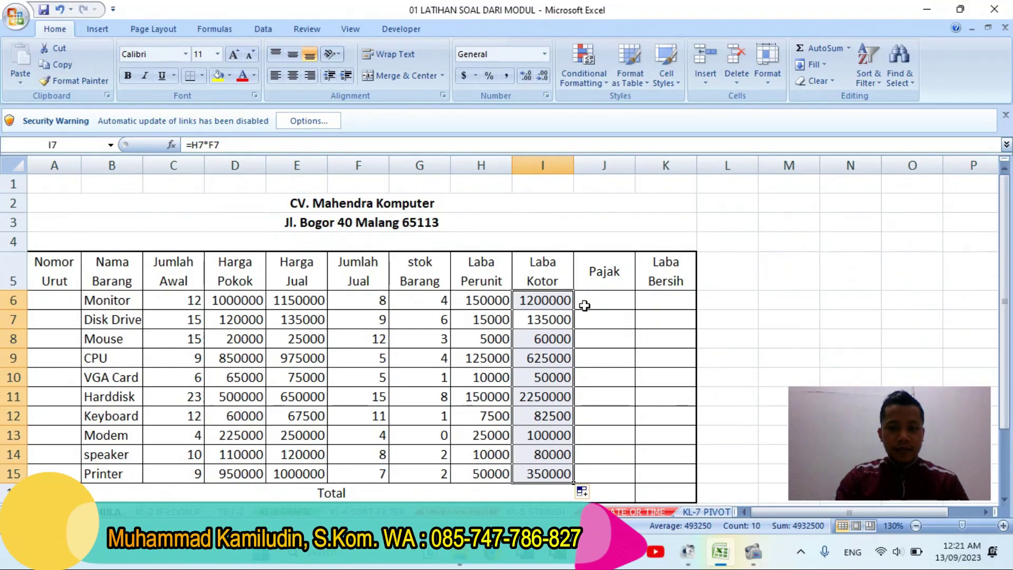
Calculate Pajak as 10% of Laba Kotor with =10%*I6 in J6, and fill it down through J15.
left_click(569, 300)
left_click(577, 300)
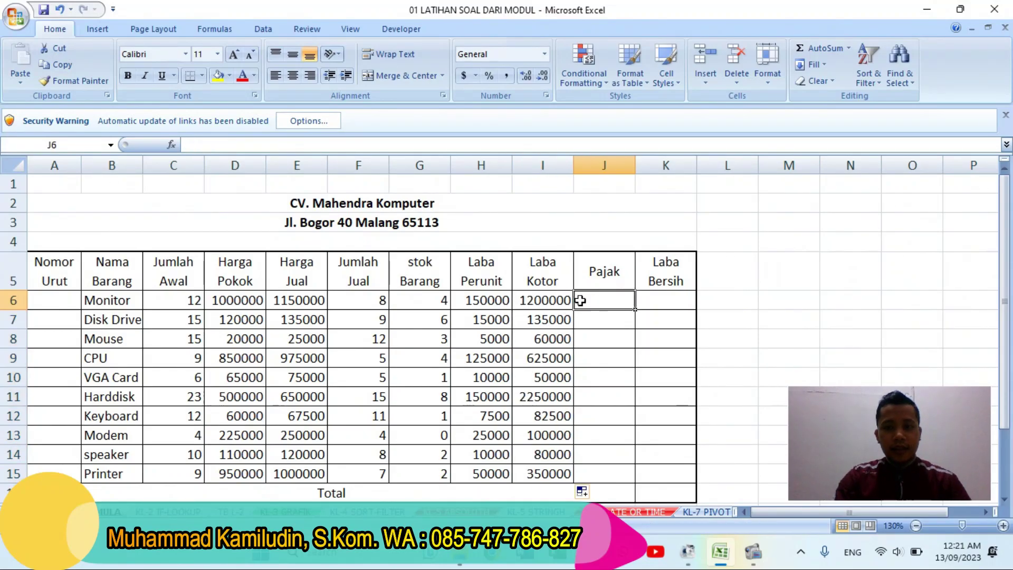
type("=")
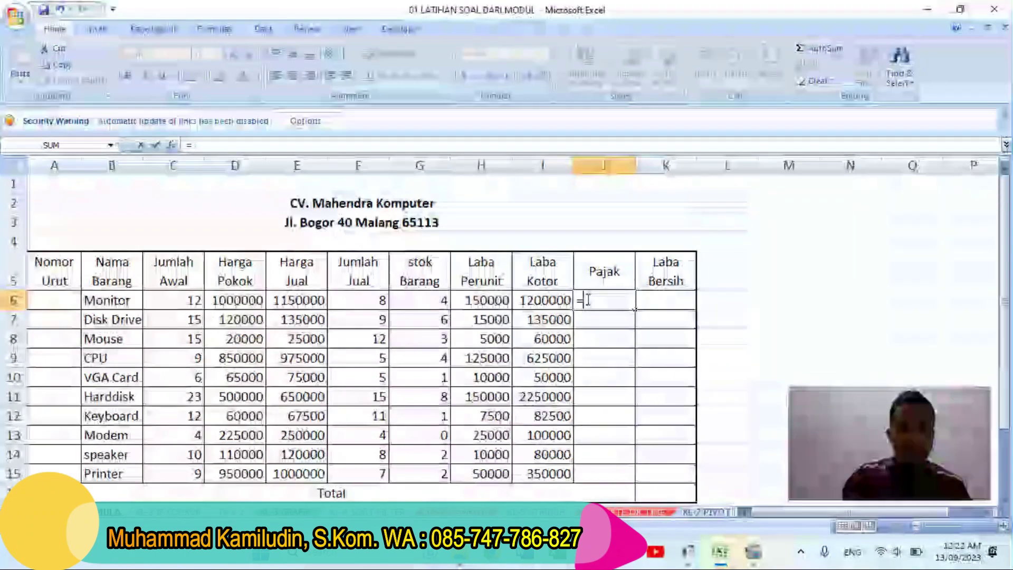
type("10")
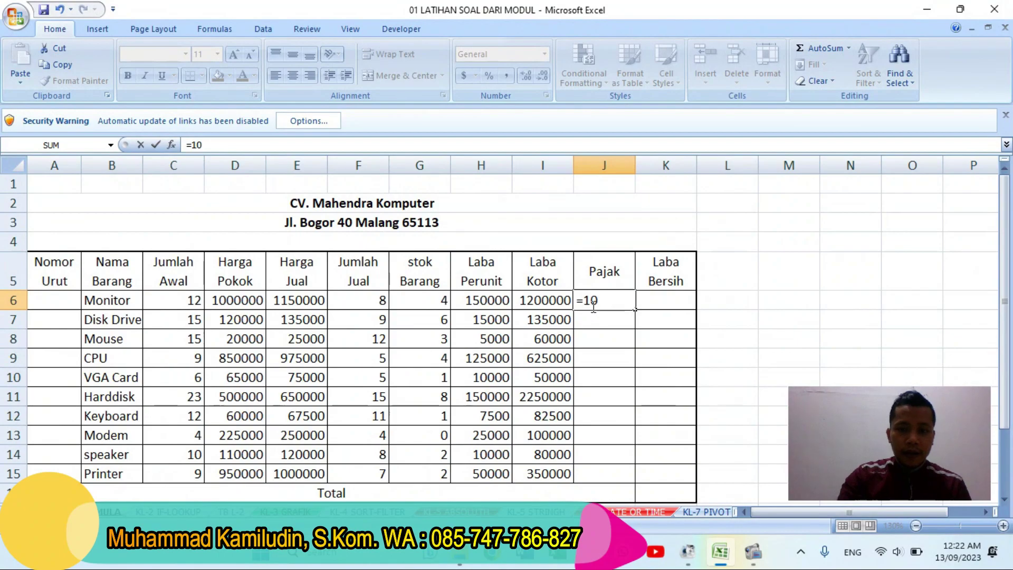
type("%")
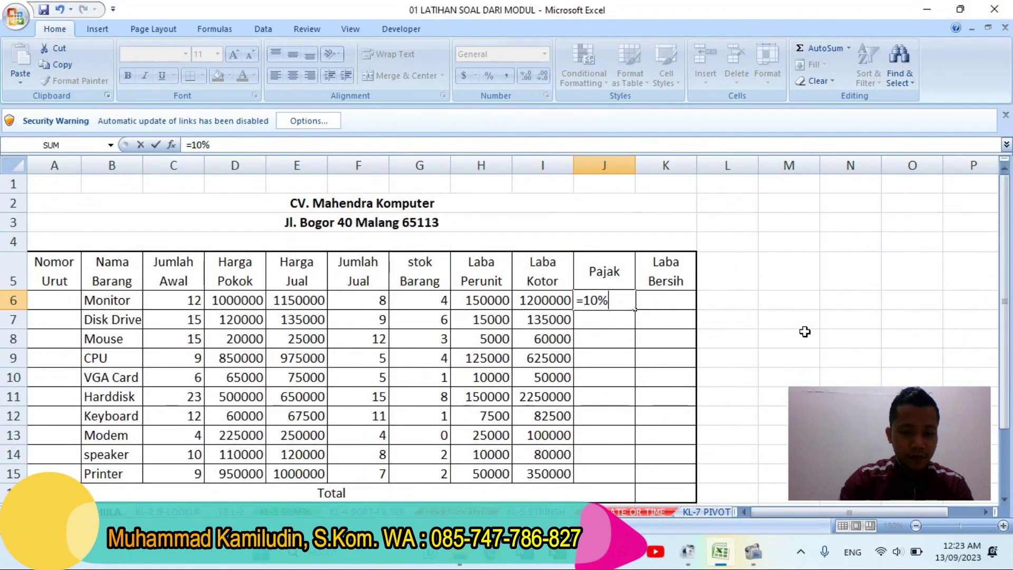
type("*")
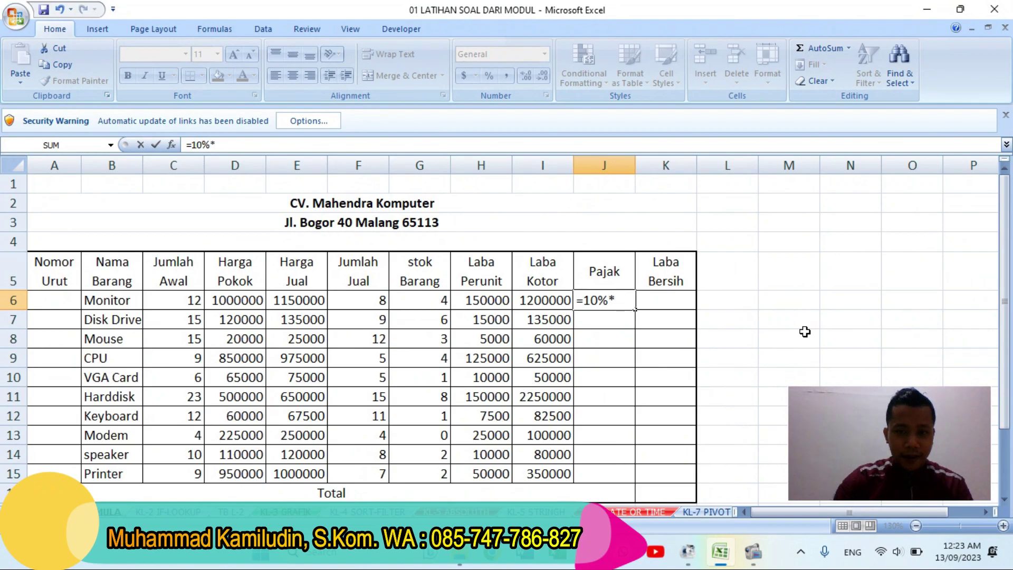
left_click(559, 300)
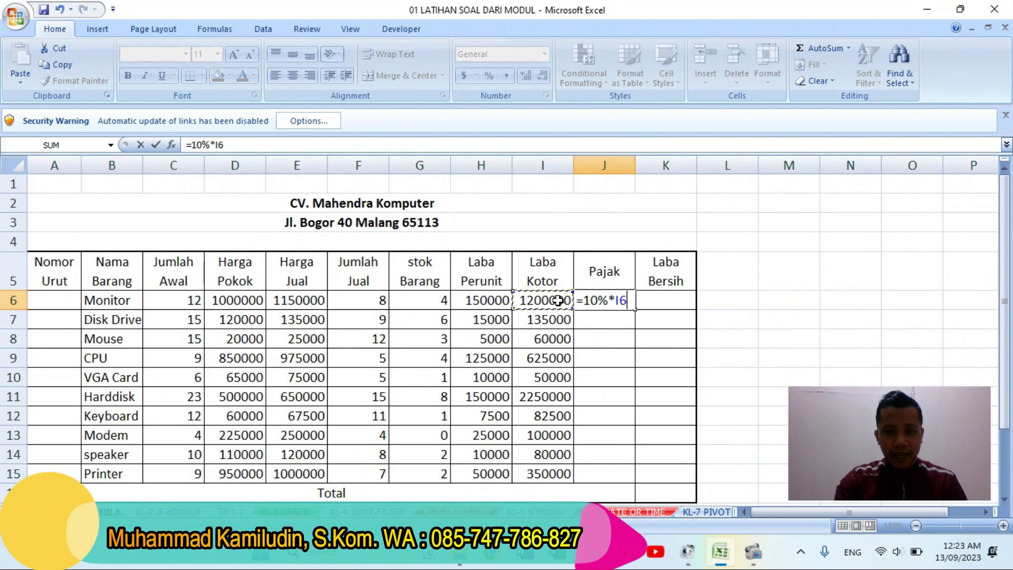
key("Return")
left_click(620, 303)
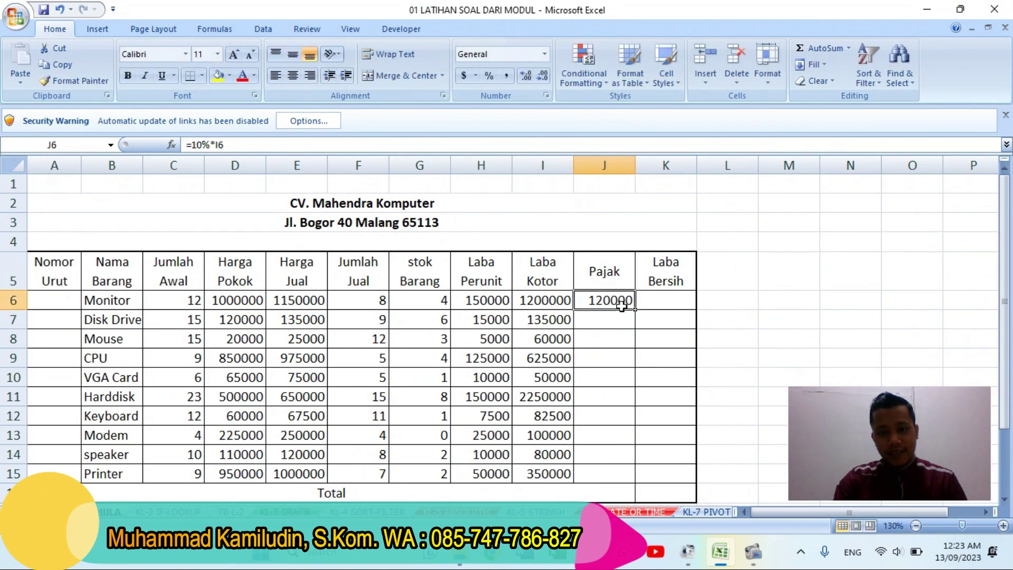
double_click(636, 309)
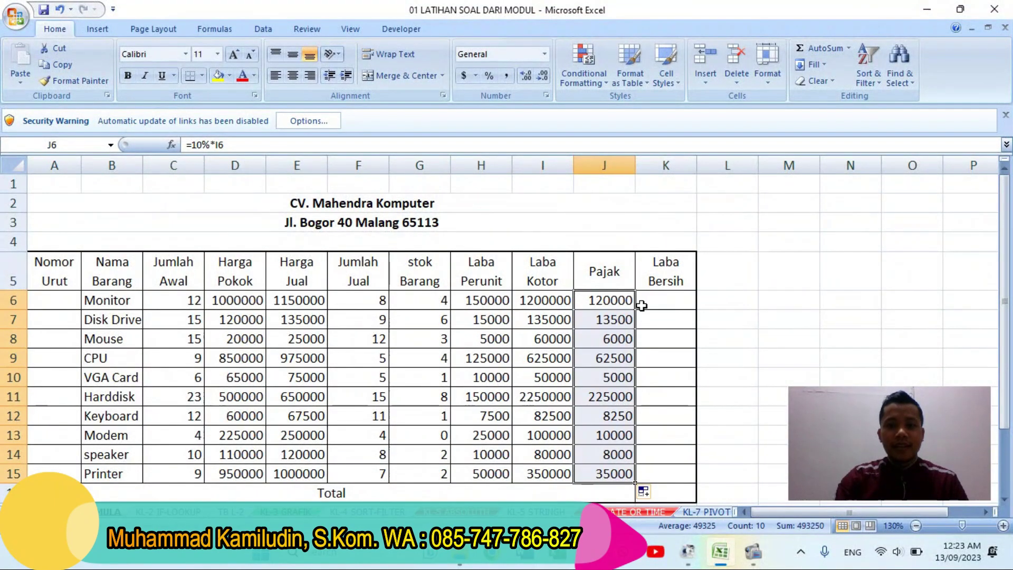
Calculate Laba Bersih as Laba Kotor minus Pajak with =I6-J6 in K6, and fill it down through K15.
left_click(654, 300)
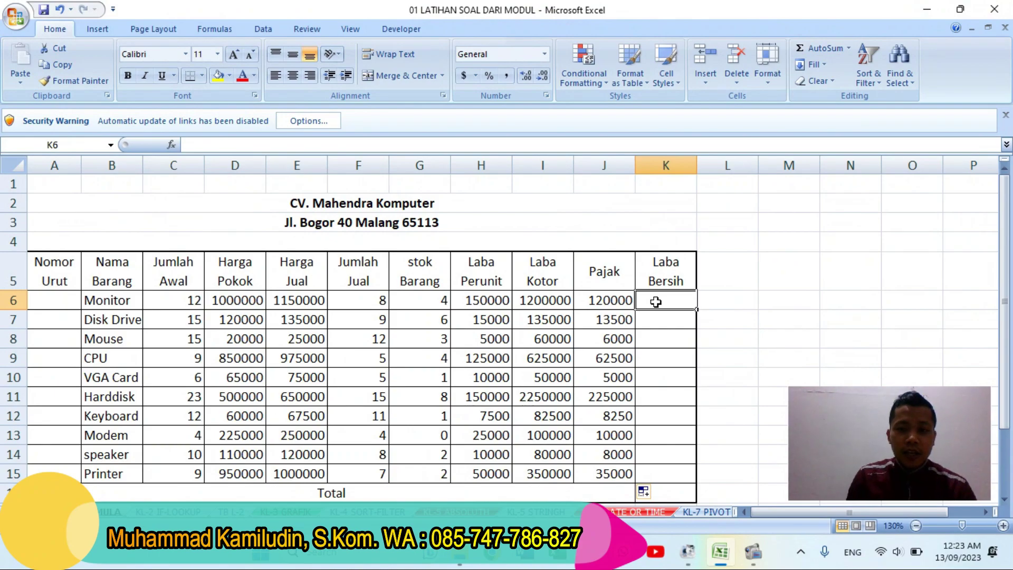
type("=")
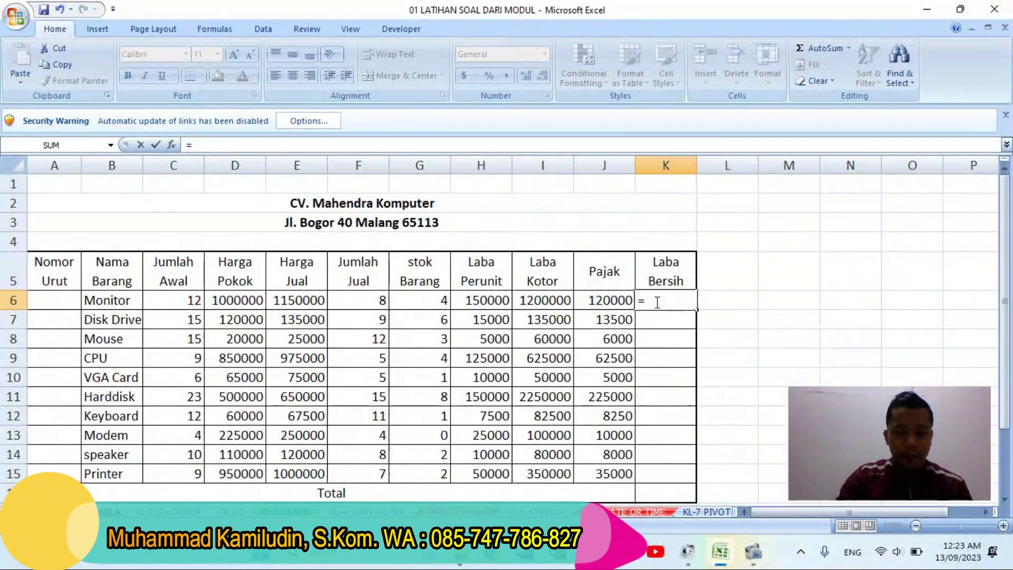
left_click(545, 299)
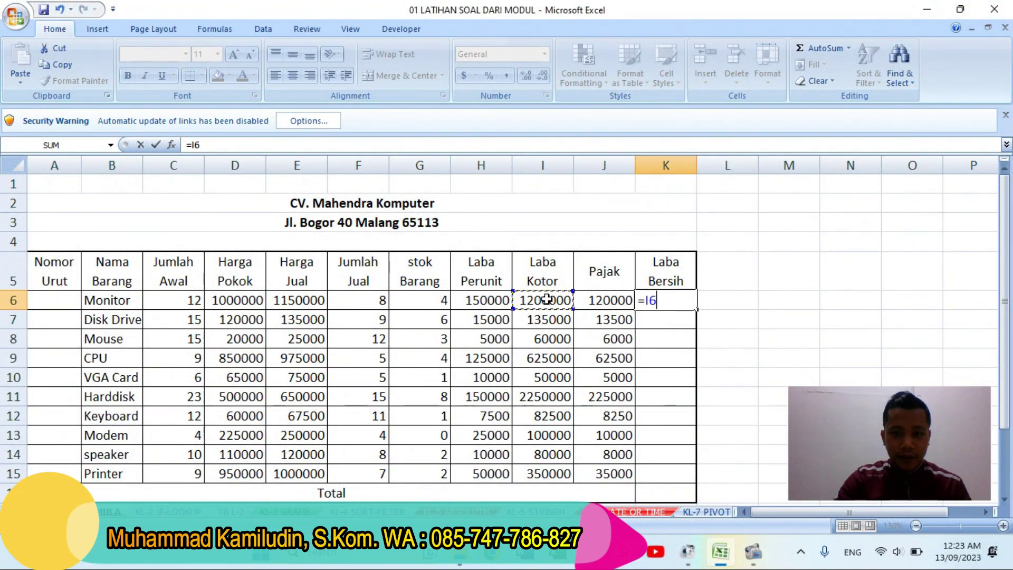
type("-")
left_click(598, 299)
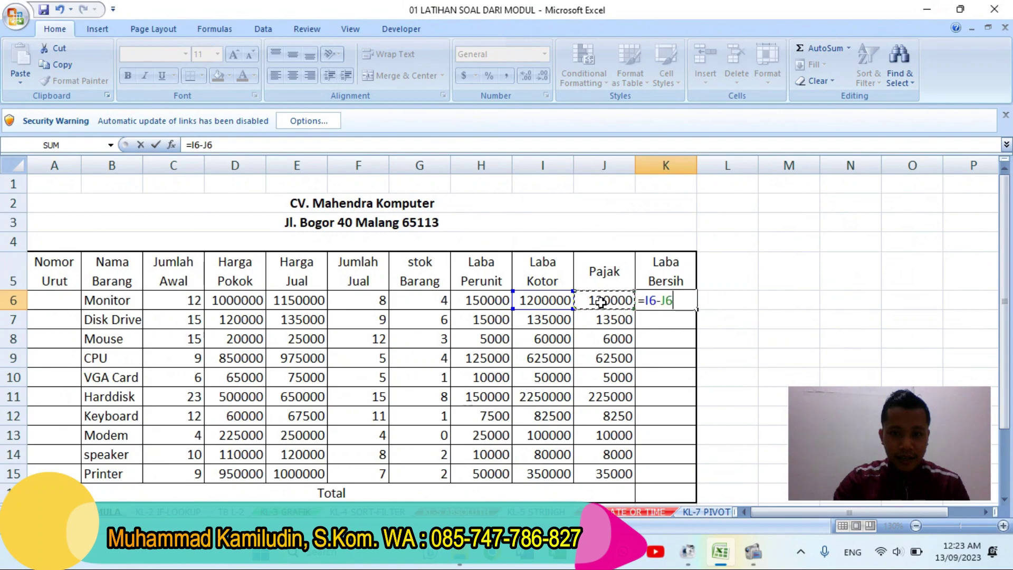
key("Return")
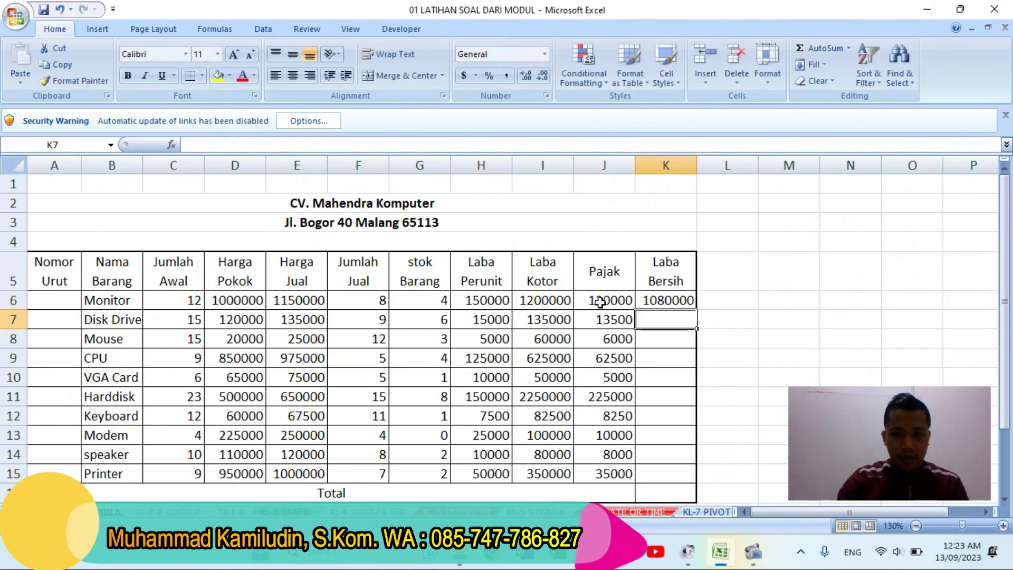
left_click(674, 301)
double_click(695, 308)
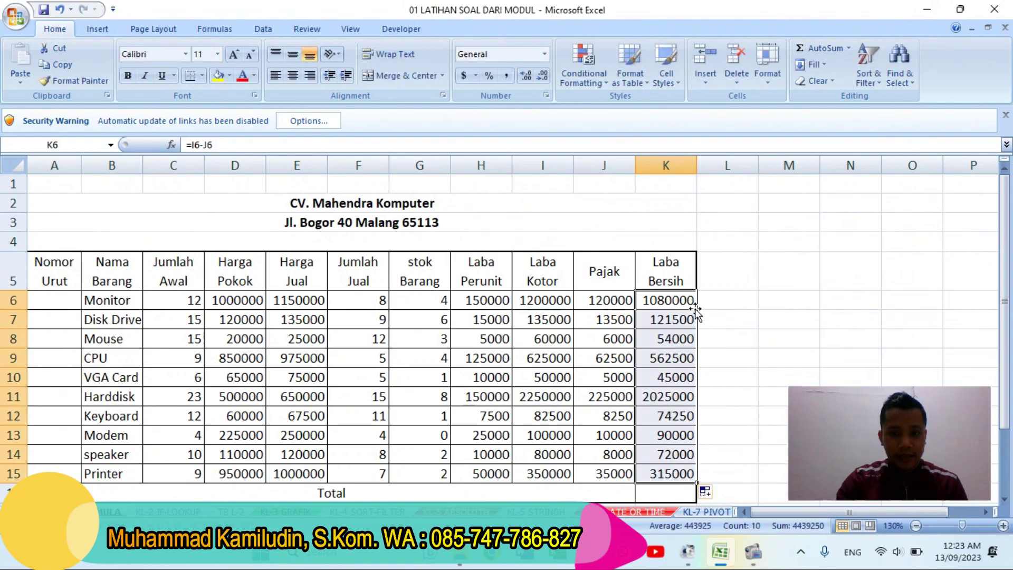
Right-align the Total label in the merged cell of row 16.
left_click(481, 489)
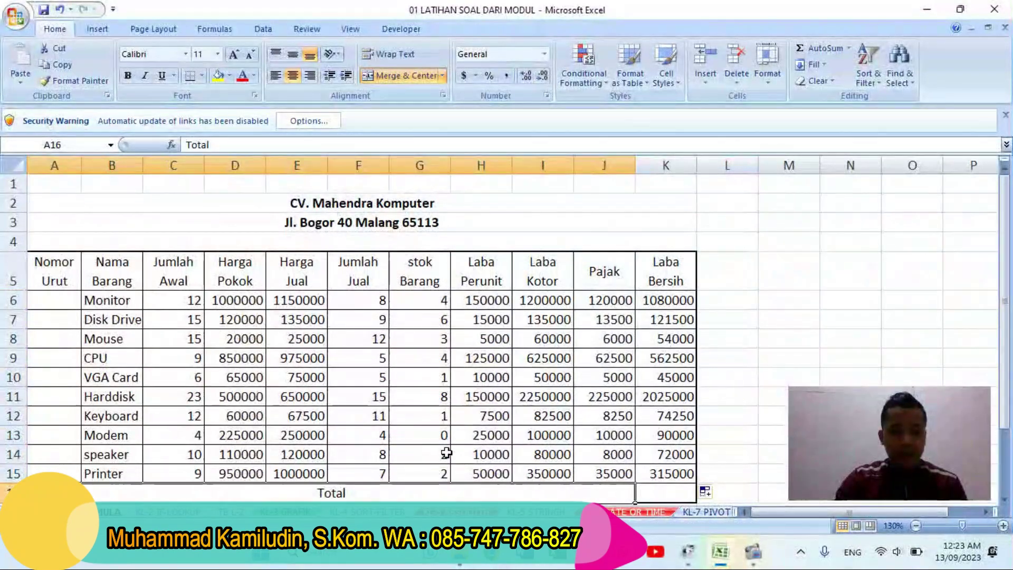
left_click(310, 76)
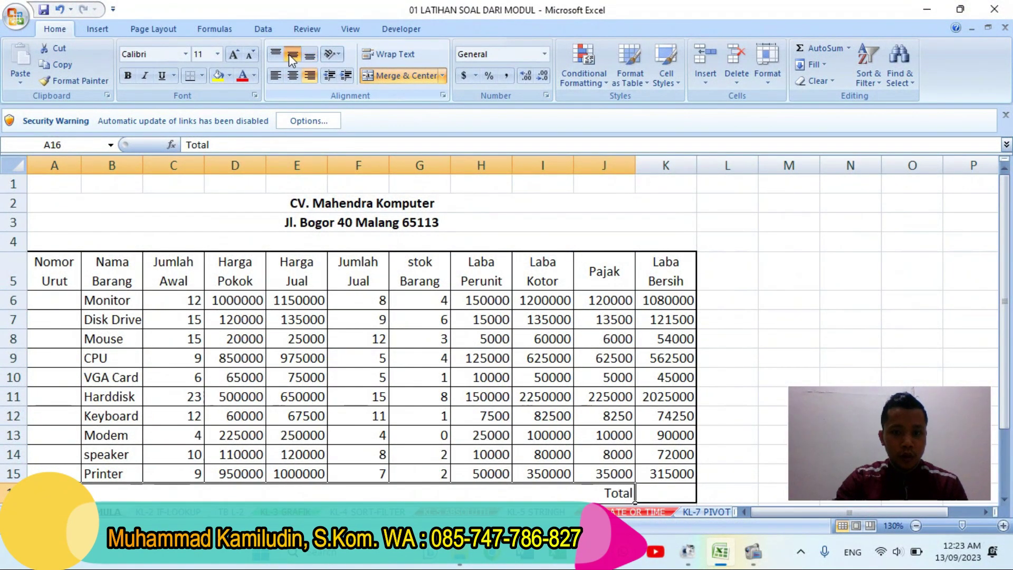
right_click(702, 396)
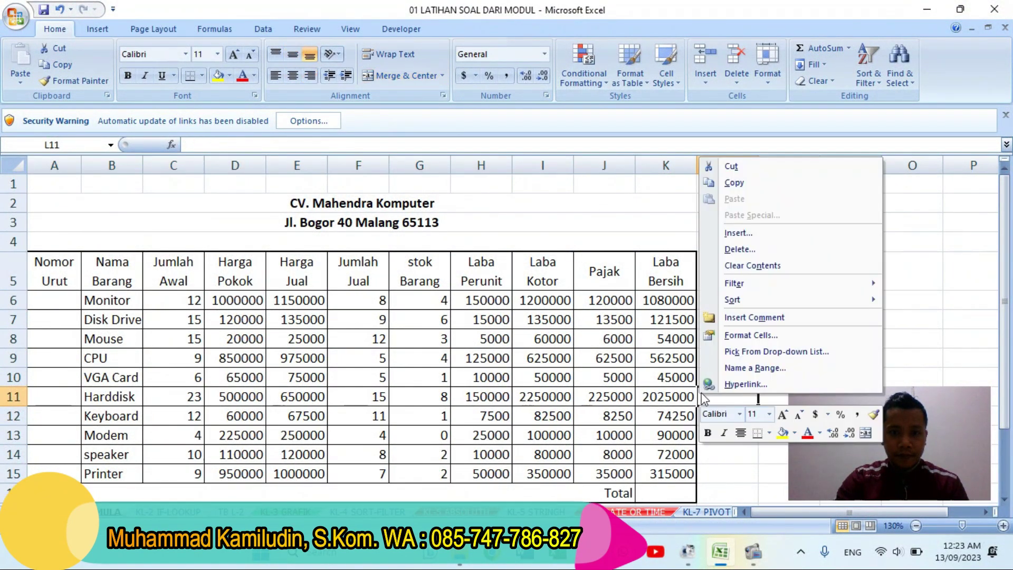
left_click(936, 279)
Total the Laba Bersih column in K16 with =SUM(K6:K15).
scroll(796, 346, "down", 1)
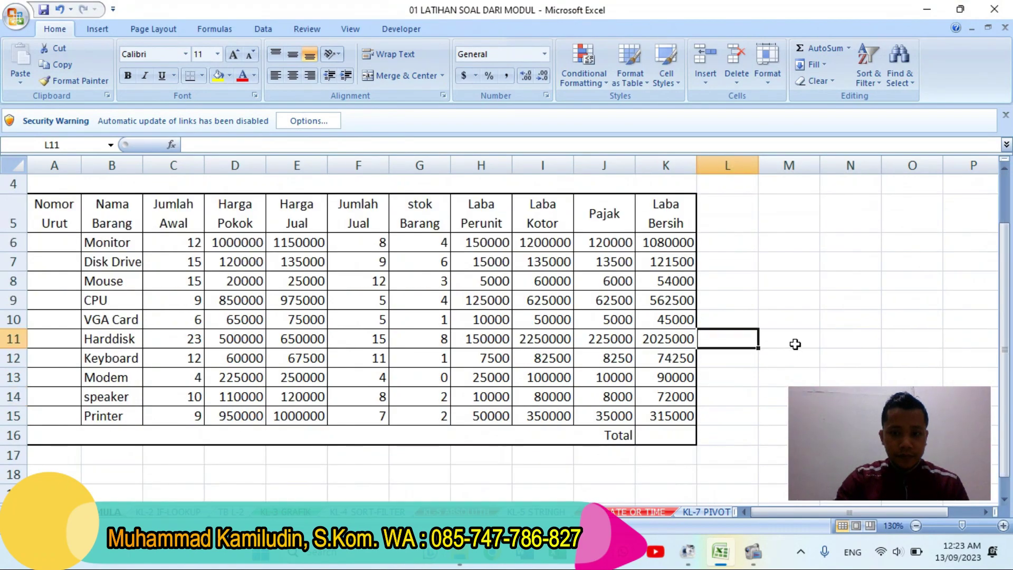
left_click(671, 436)
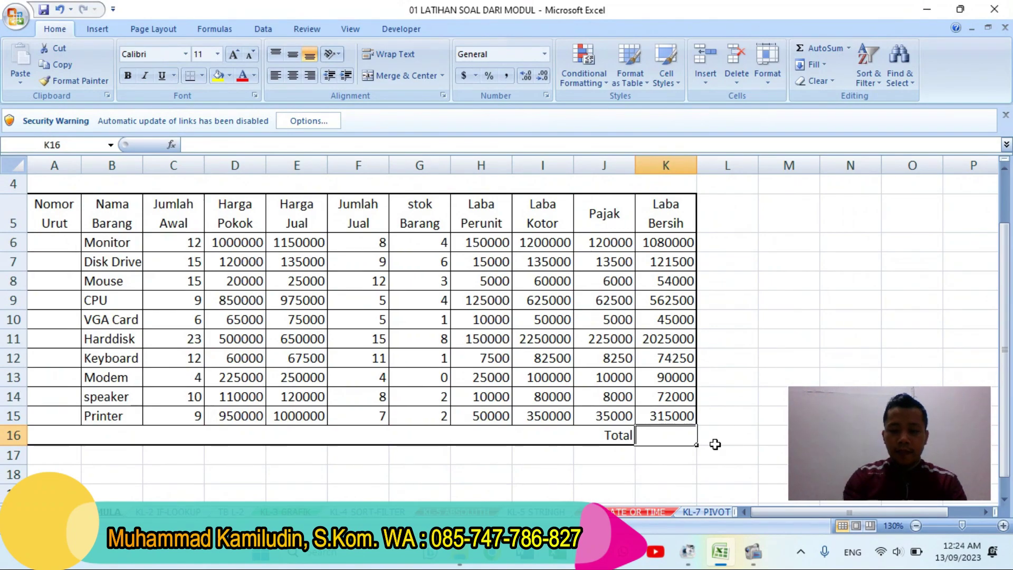
key("alt+equal")
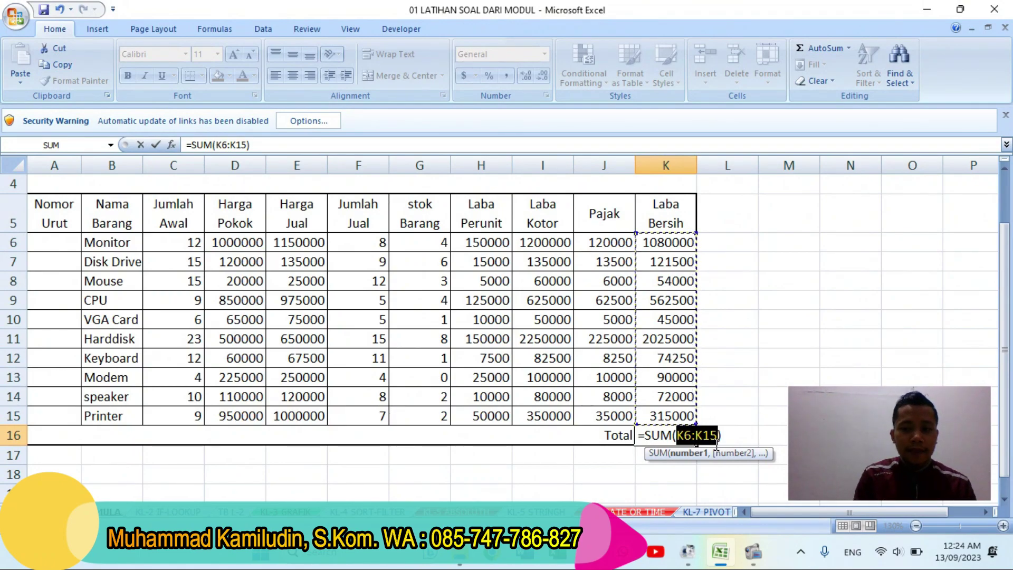
key("Return")
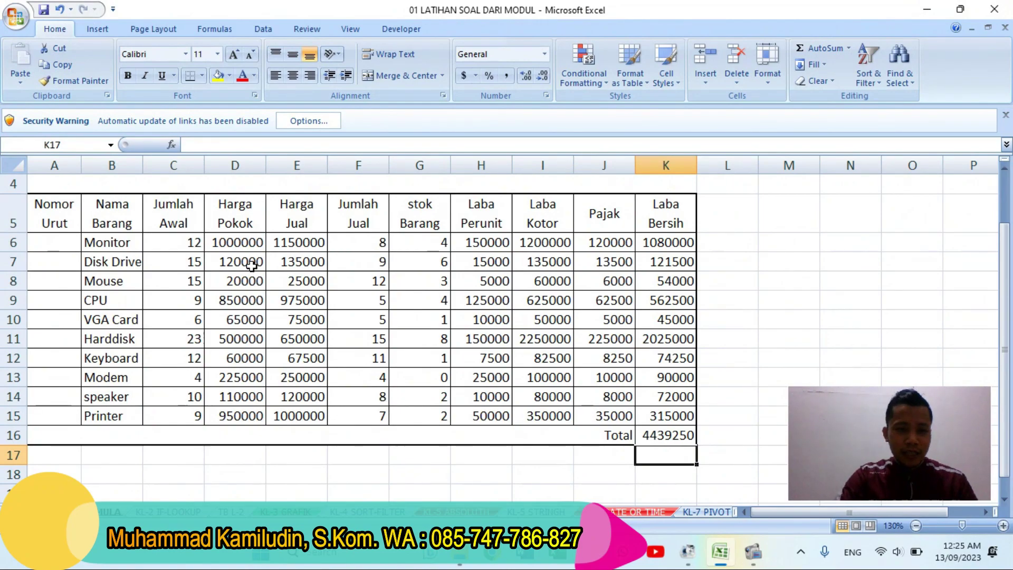
Apply the Accounting number format to the Harga Pokok and Harga Jual values in D6:E15 with 0 decimal places.
left_click_drag(243, 244, 292, 416)
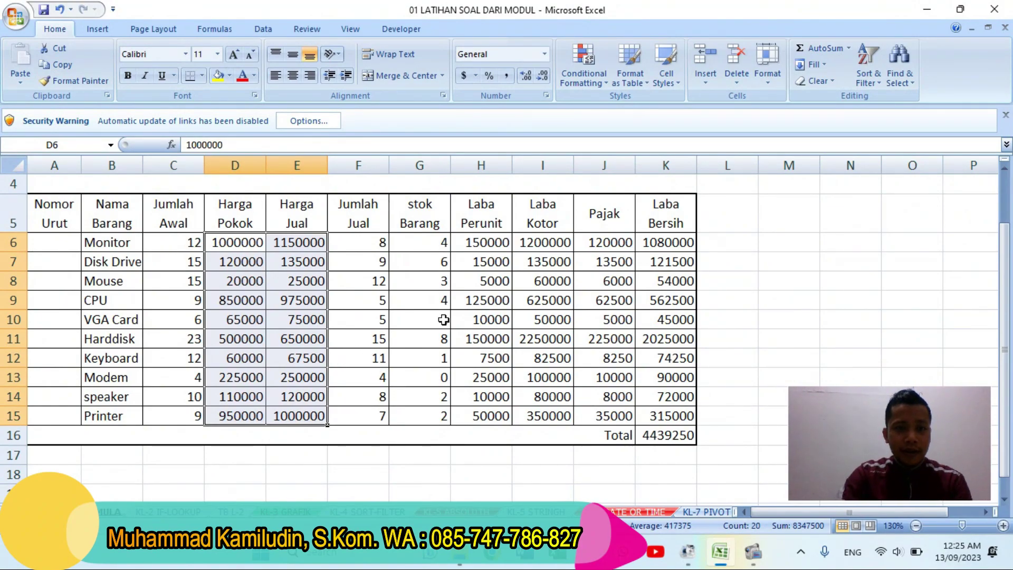
left_click(545, 54)
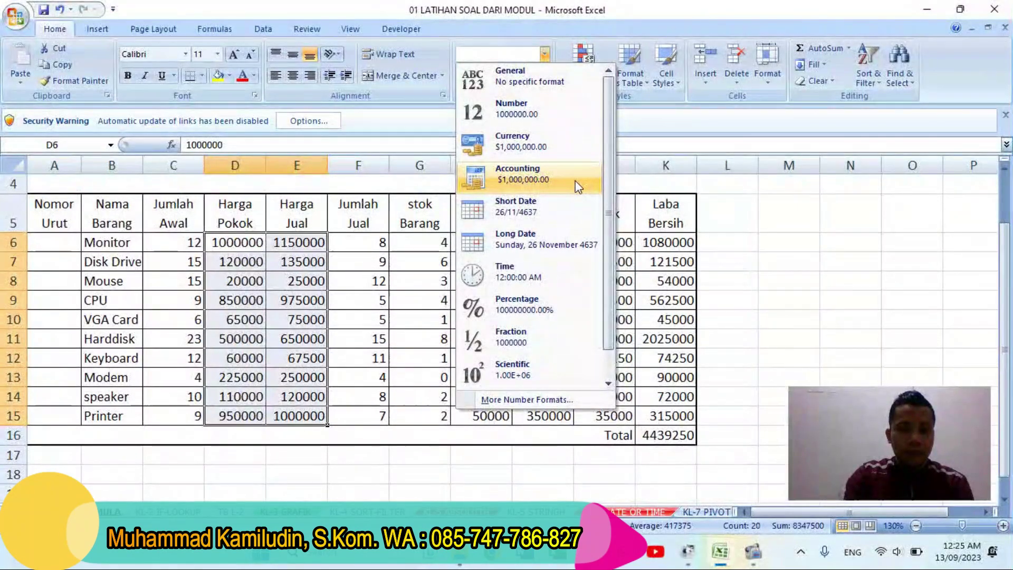
left_click(530, 173)
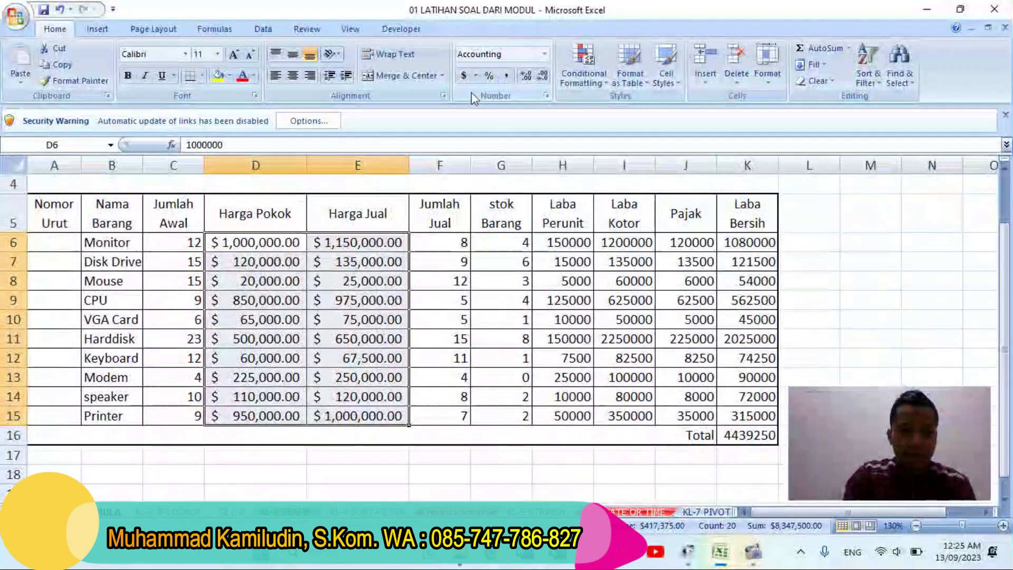
left_click(476, 74)
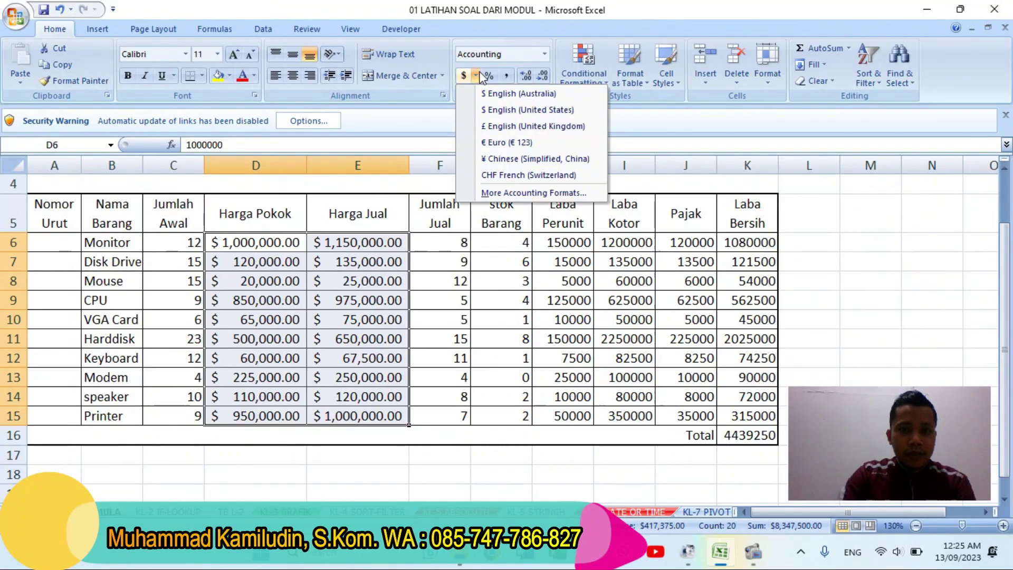
left_click(508, 194)
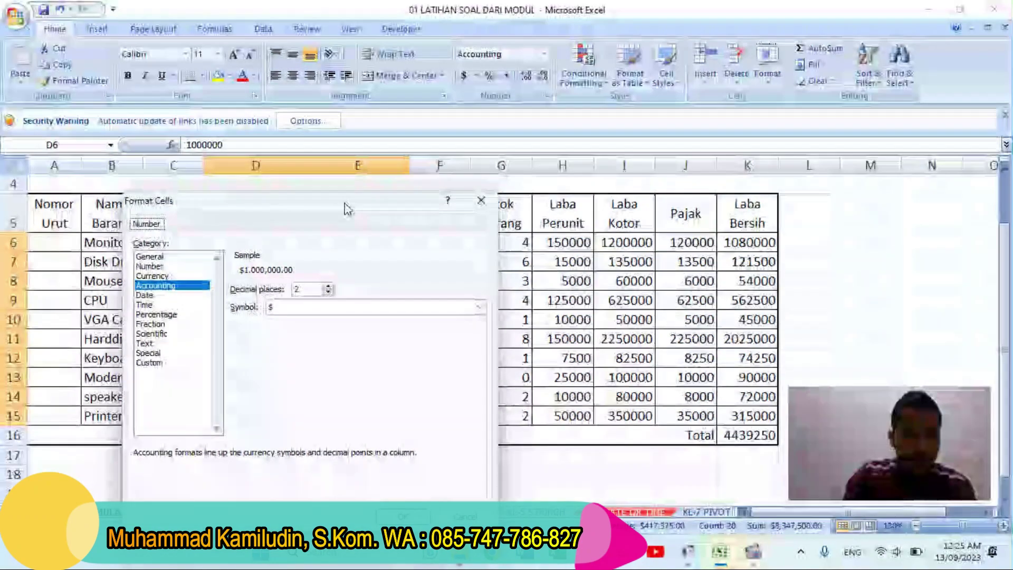
left_click(328, 292)
left_click(328, 292)
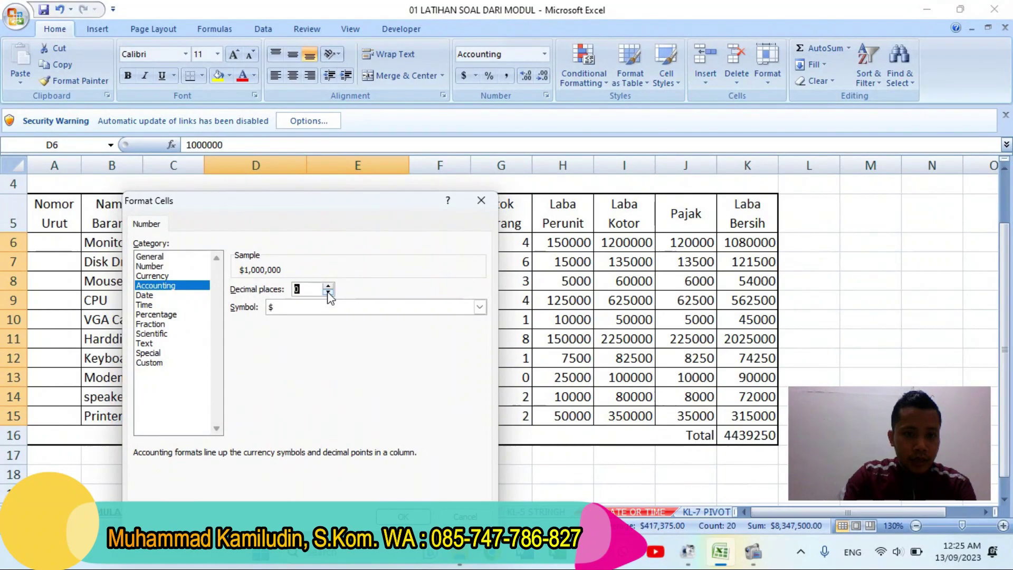
Set the accounting currency symbol for the D6:E15 prices to Rp Indonesian (Indonesia).
left_click(480, 307)
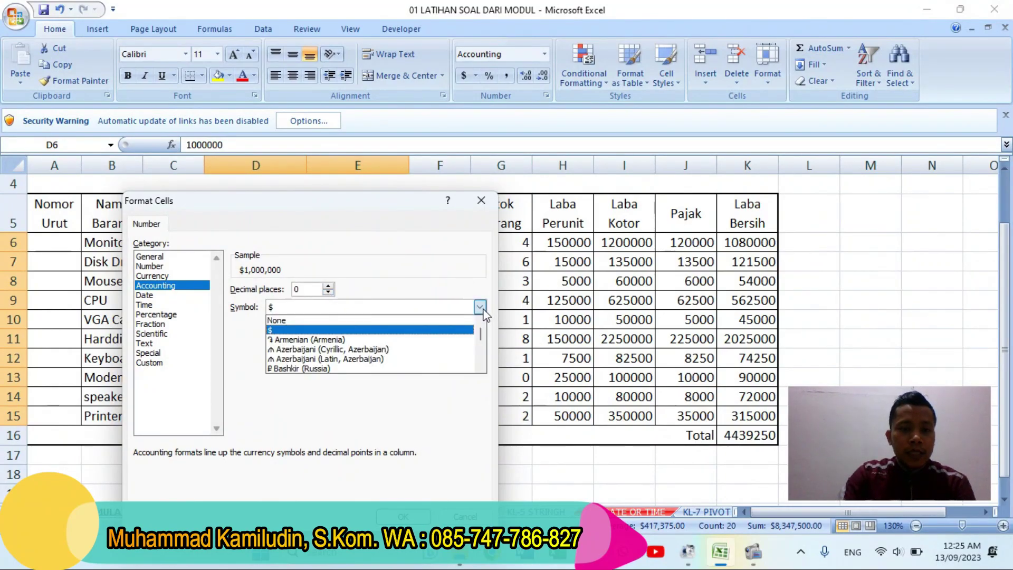
scroll(391, 348, "down", 4)
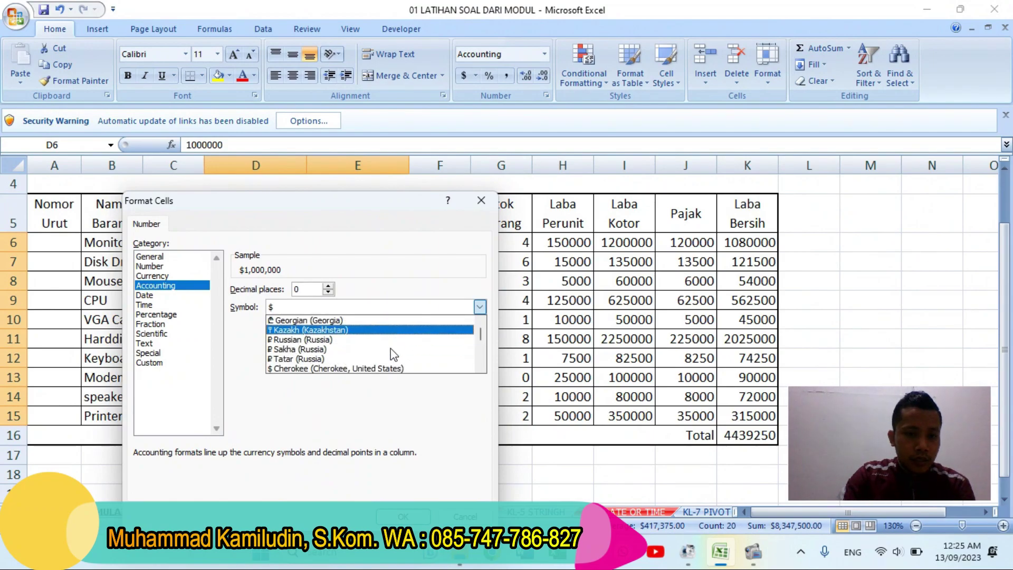
scroll(401, 364, "down", 4)
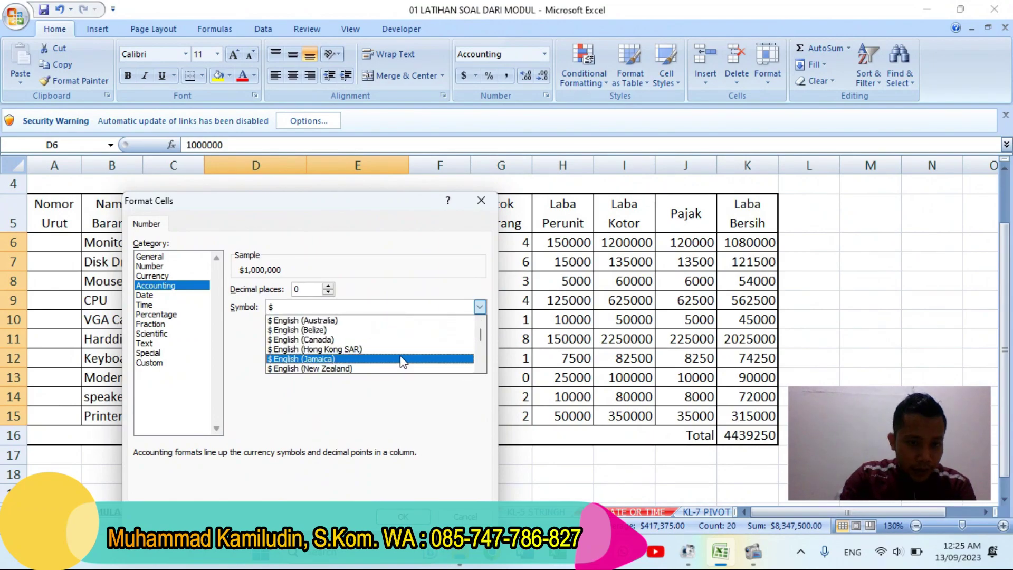
scroll(400, 367, "down", 10)
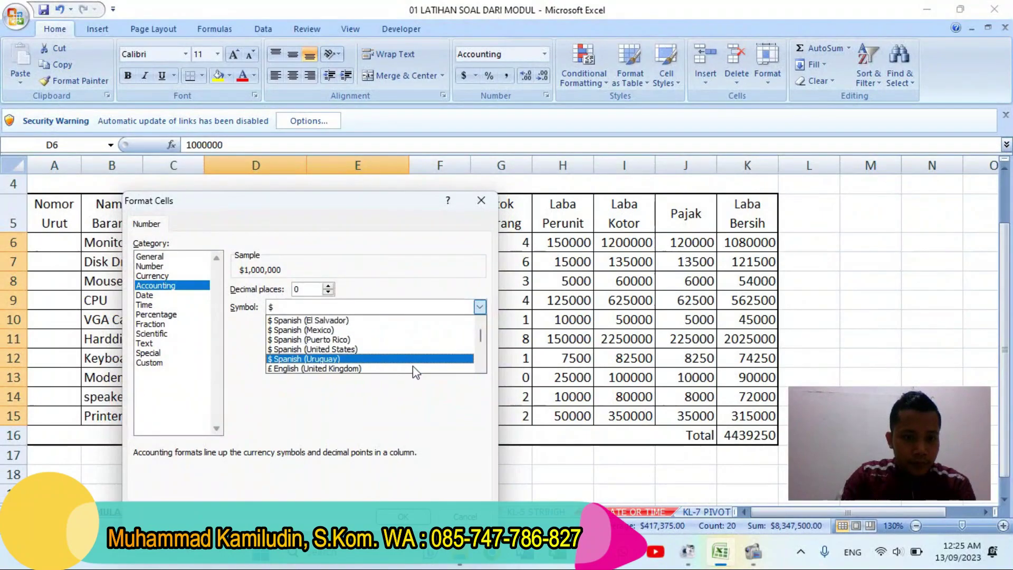
scroll(414, 368, "down", 12)
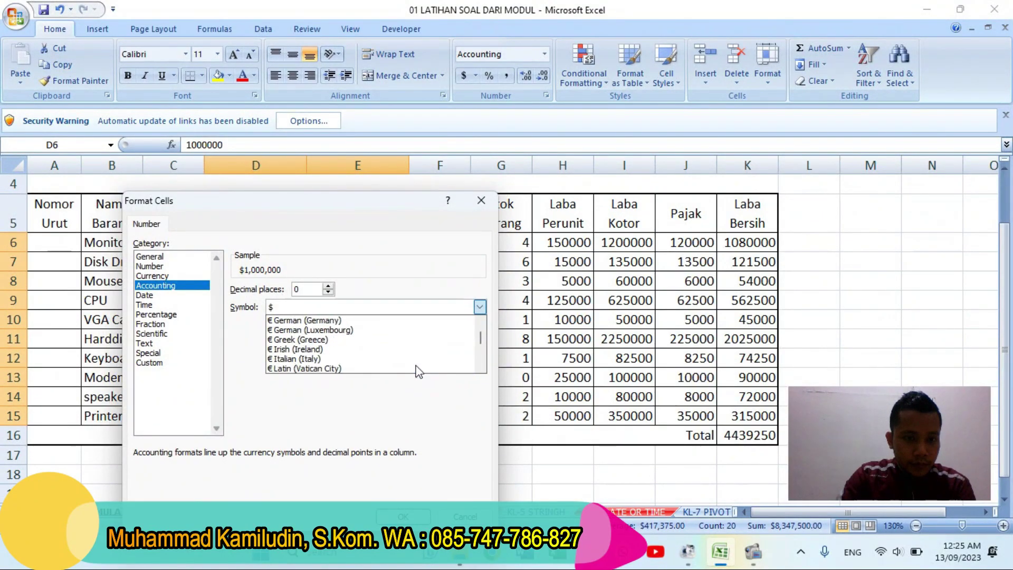
scroll(420, 371, "down", 12)
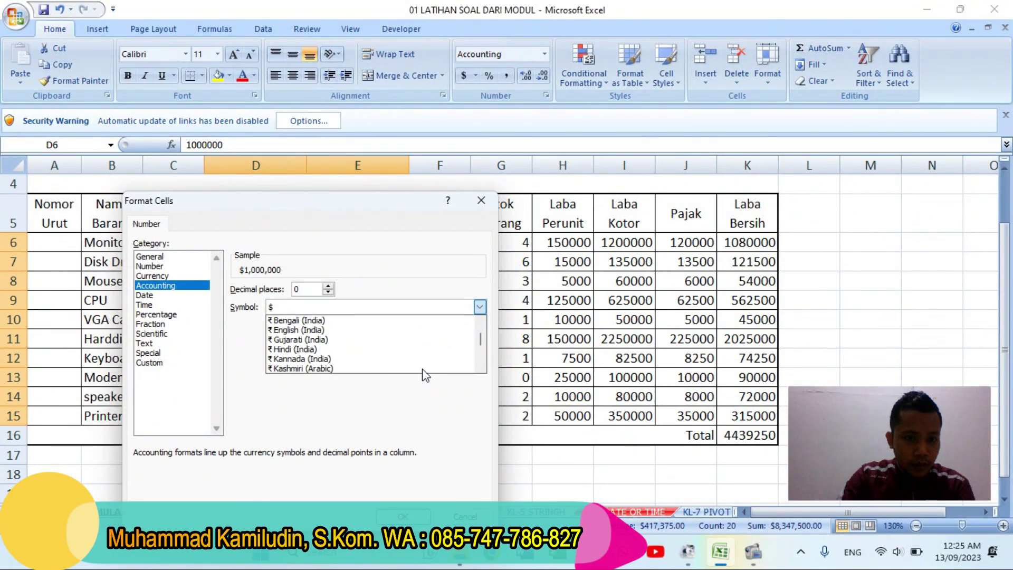
scroll(425, 376, "down", 12)
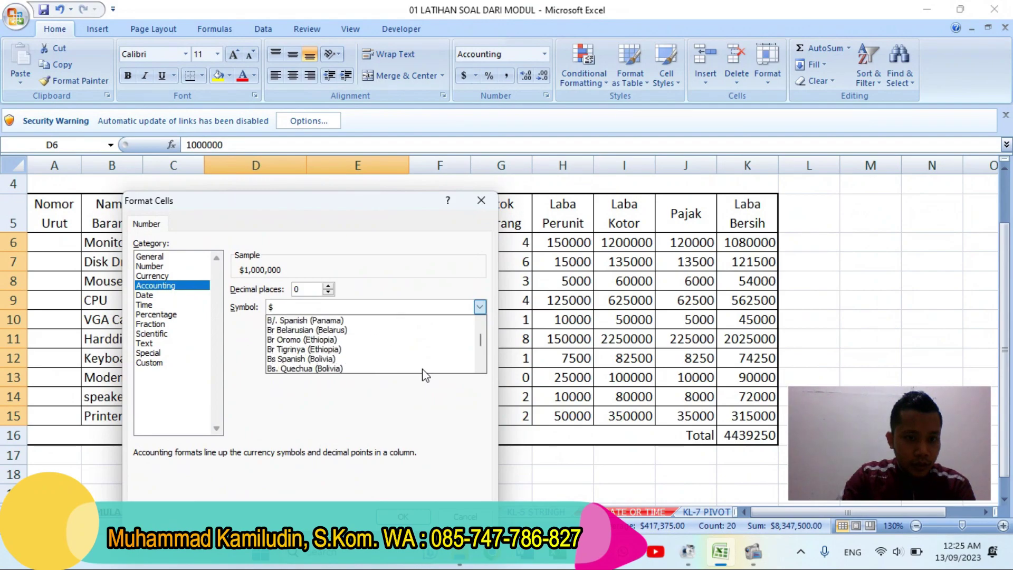
scroll(426, 376, "down", 12)
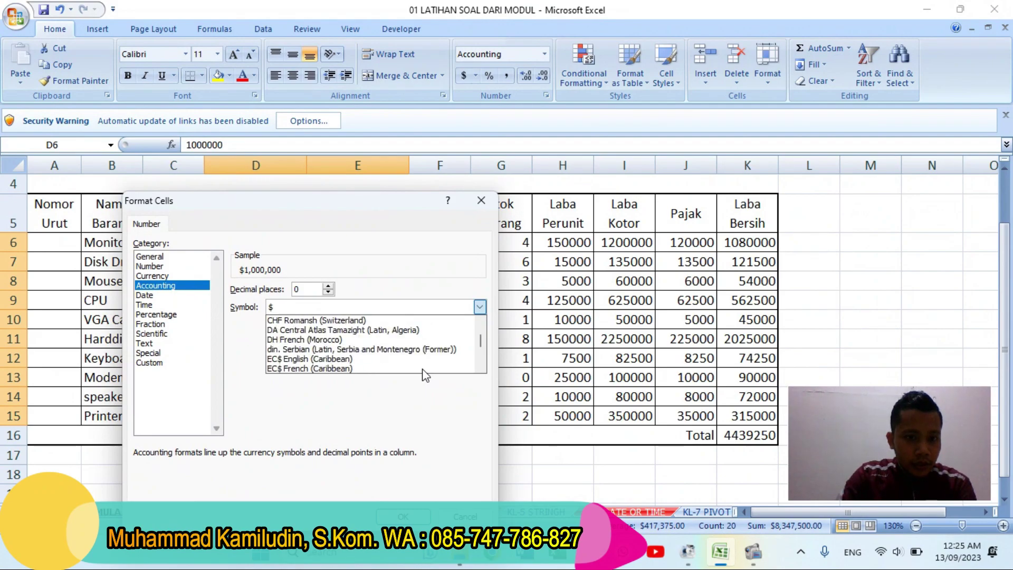
scroll(425, 375, "down", 12)
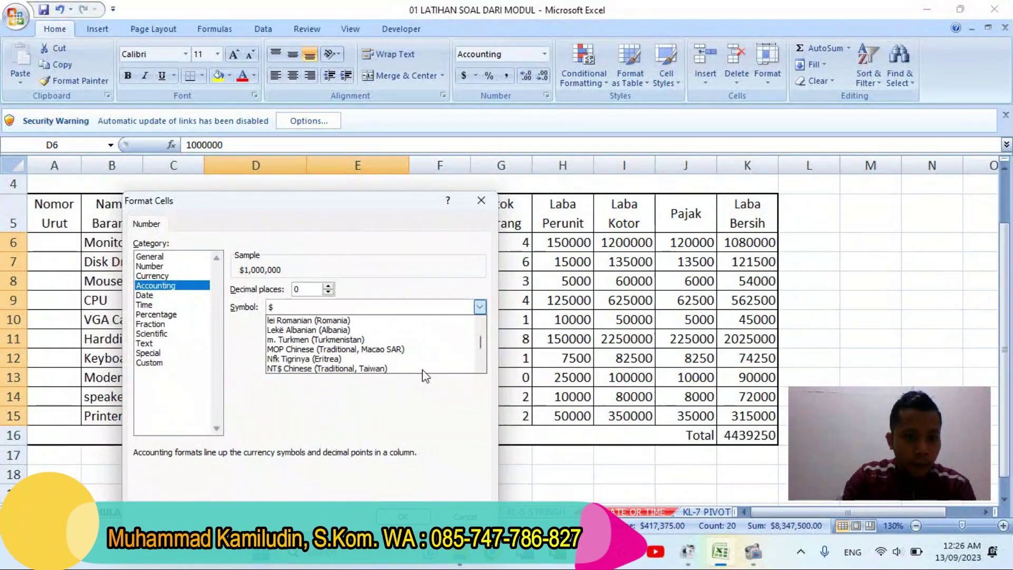
scroll(425, 375, "down", 3)
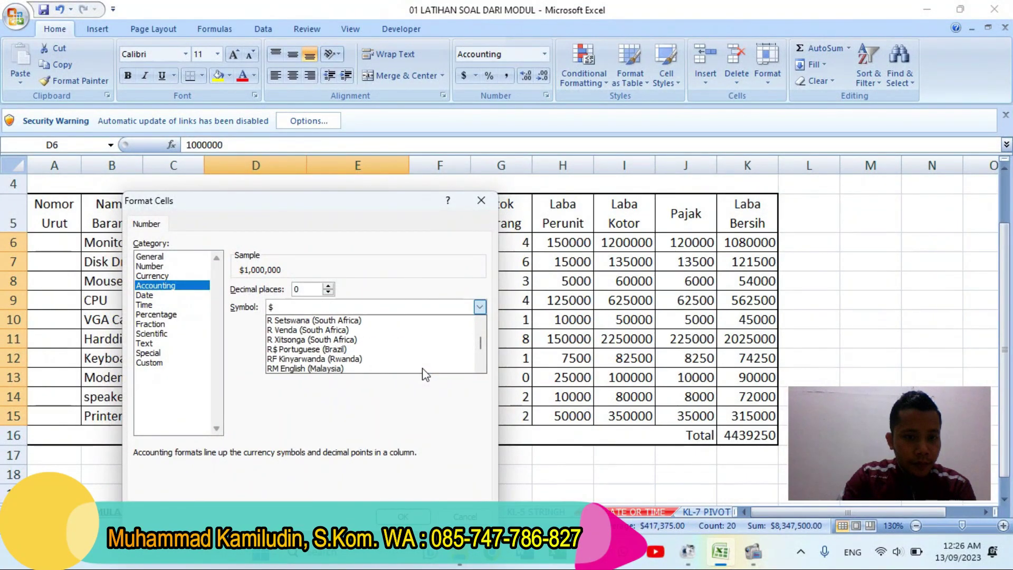
scroll(425, 376, "down", 3)
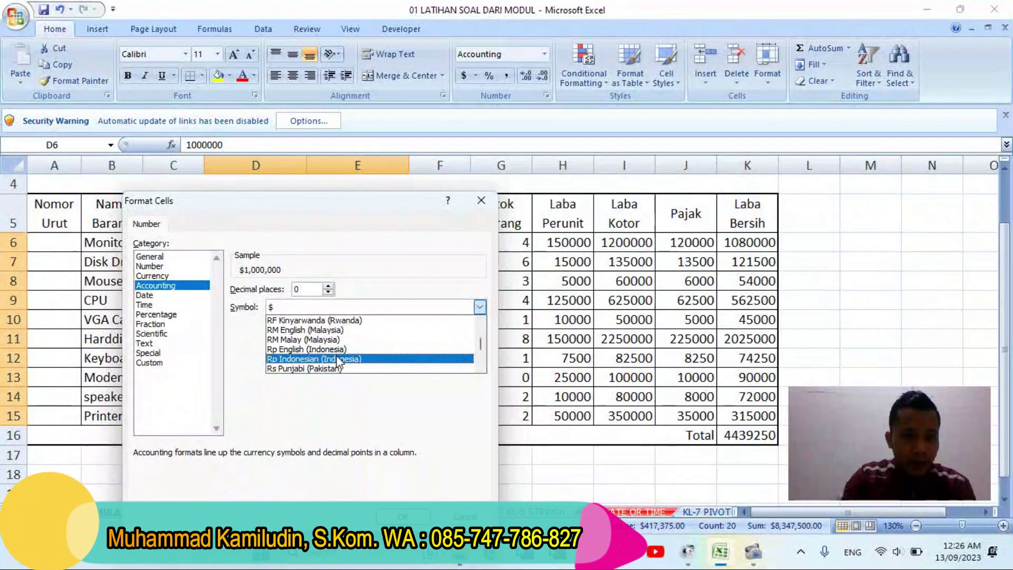
left_click(338, 359)
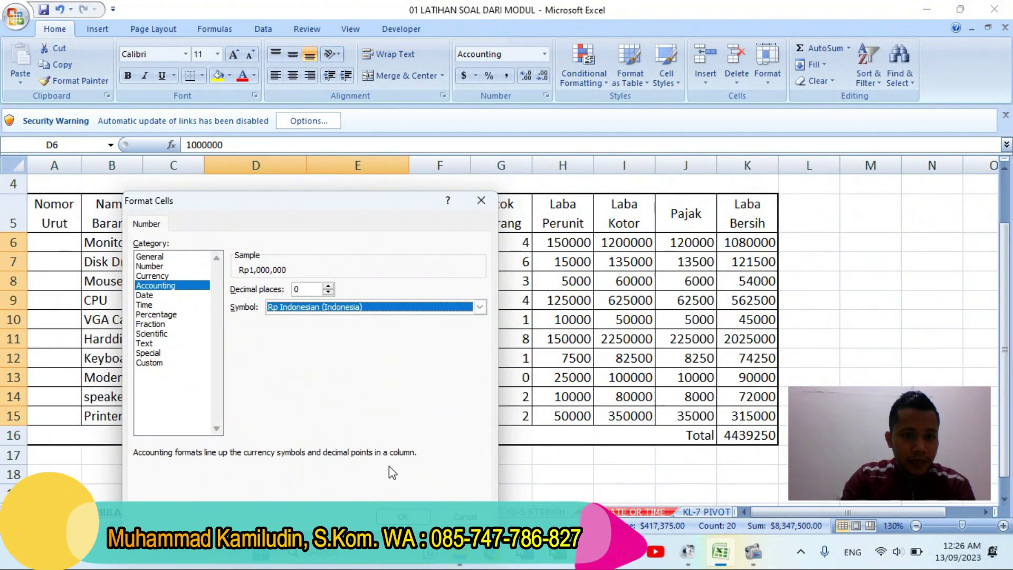
Try the Rp English (Indonesia) currency symbol for the D6:E15 prices.
left_click(348, 315)
left_click(311, 350)
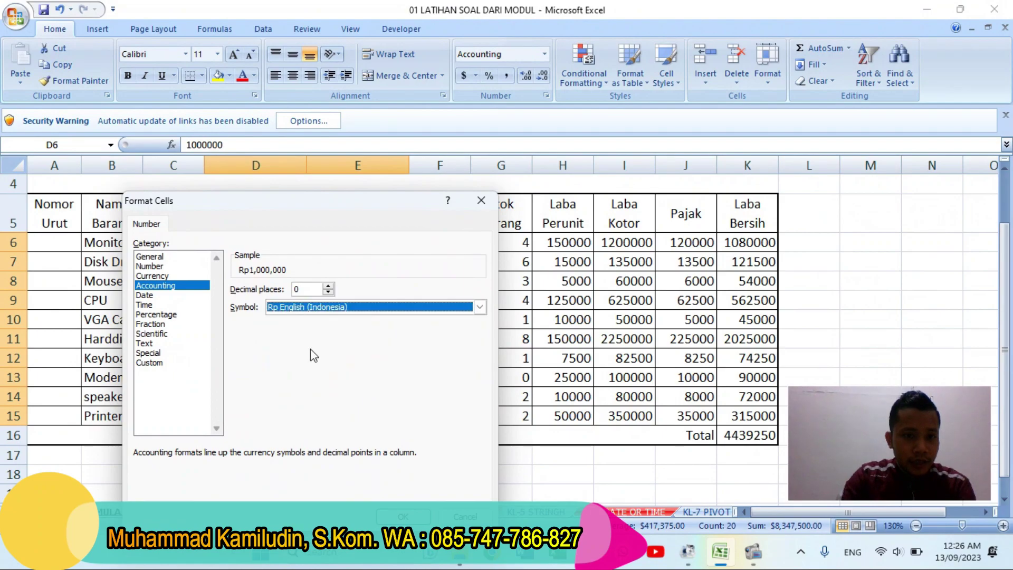
left_click(366, 310)
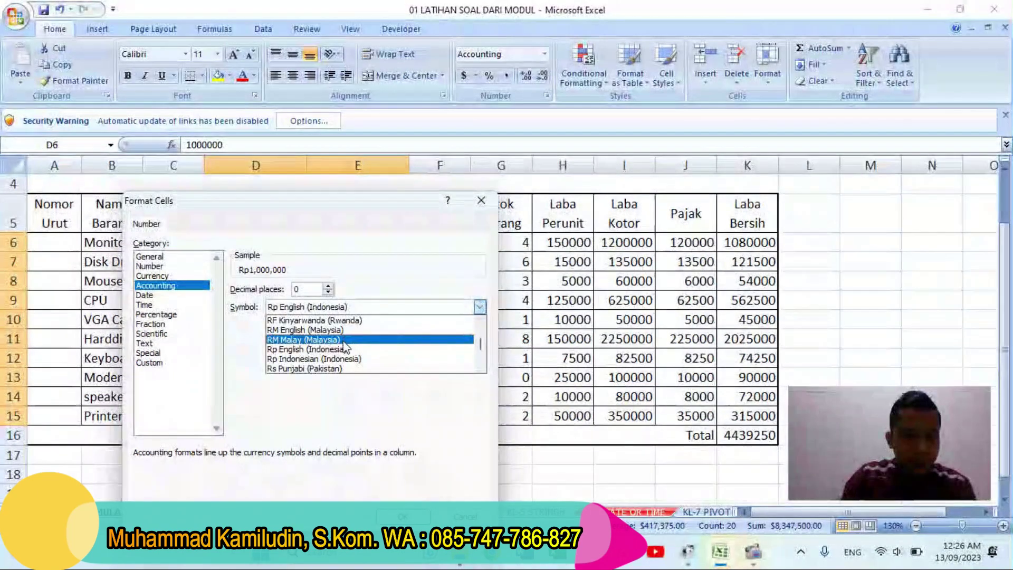
key("Escape")
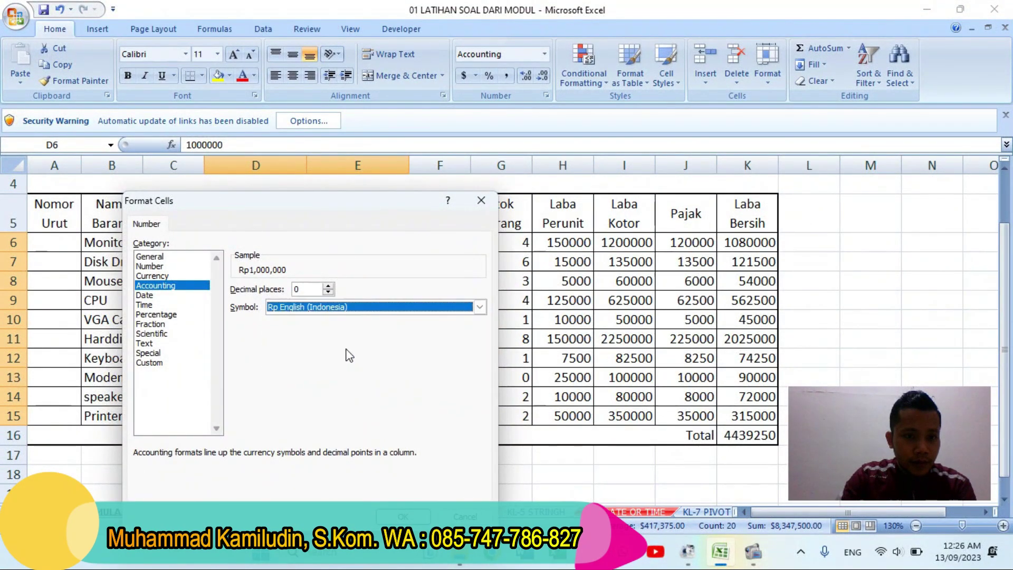
Choose the Rp Indonesian (Indonesia) symbol again and apply the accounting format to D6:E15.
left_click(338, 307)
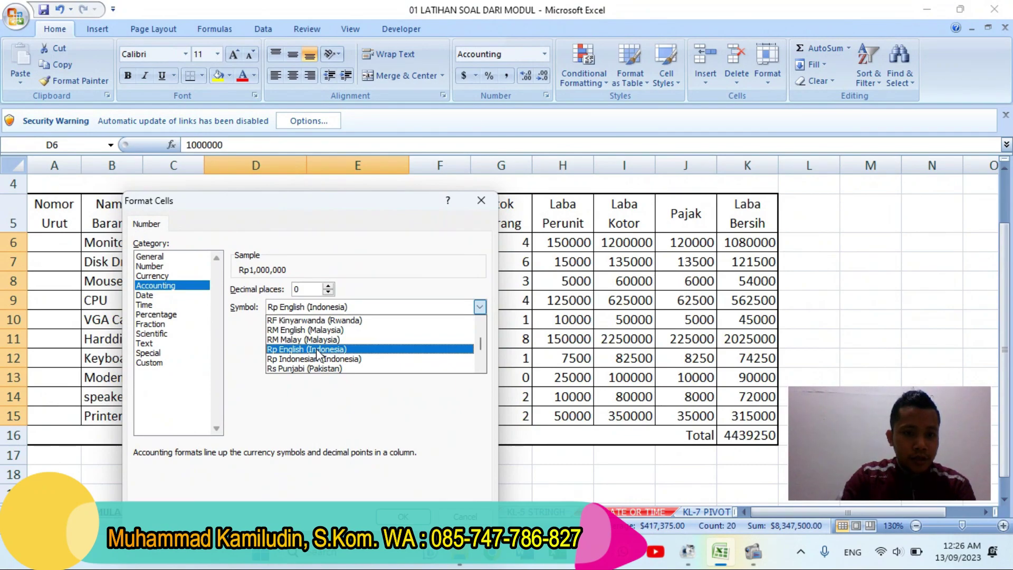
left_click(319, 359)
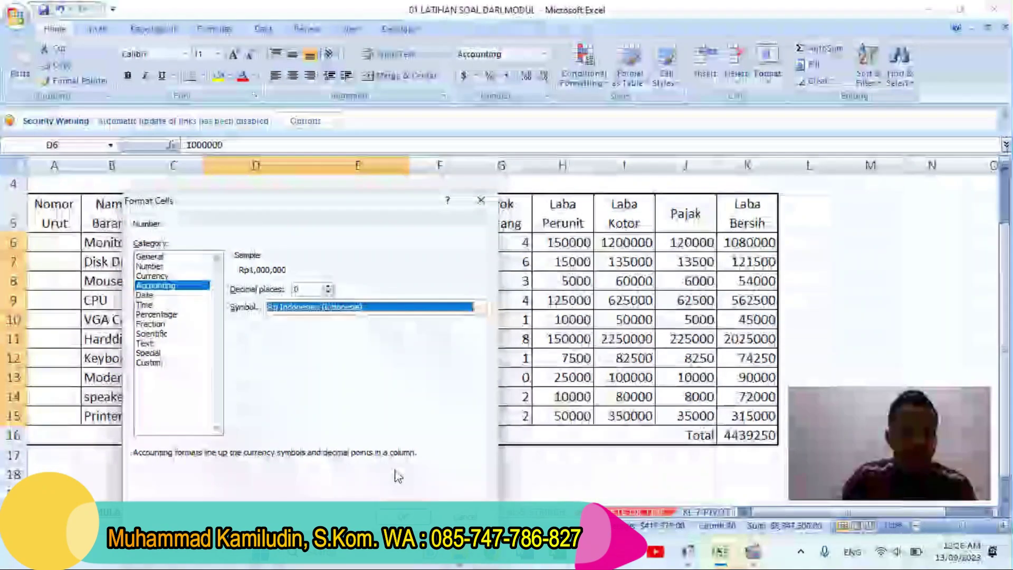
left_click(400, 516)
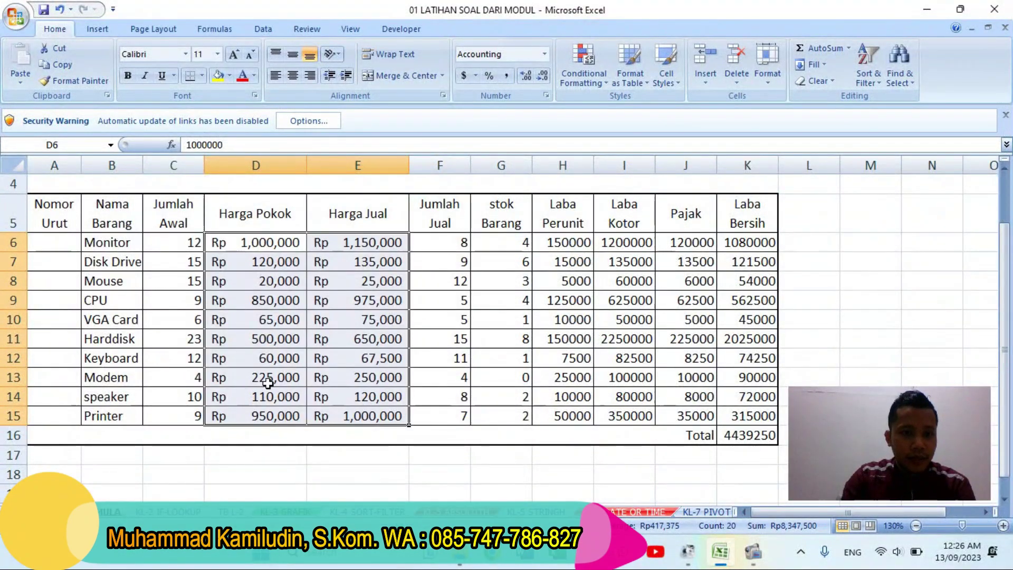
Apply the Accounting number format to H6:K15 and the total cell K16 with 0 decimal places.
left_click_drag(565, 247, 740, 412)
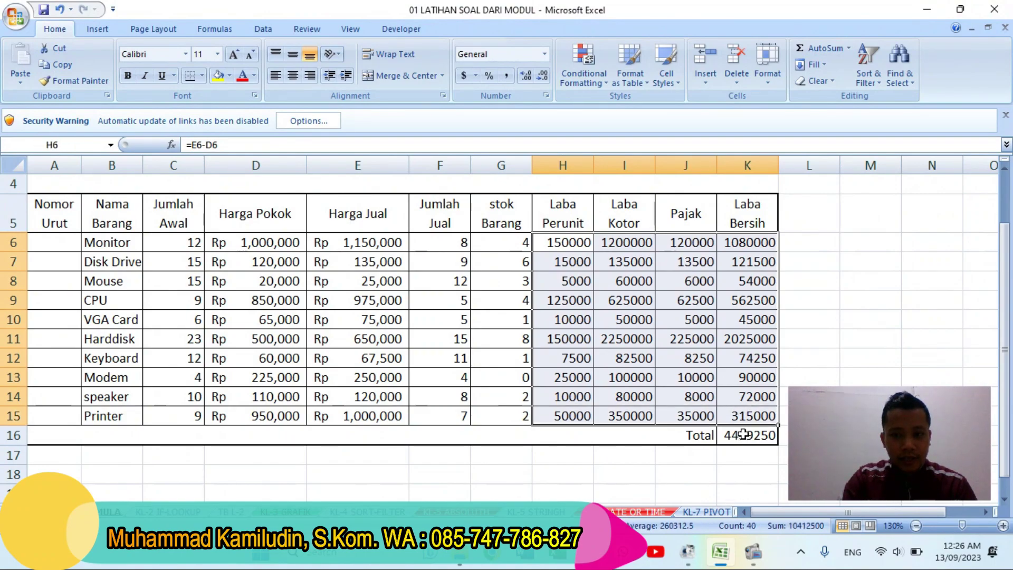
left_click(742, 435, "ctrl")
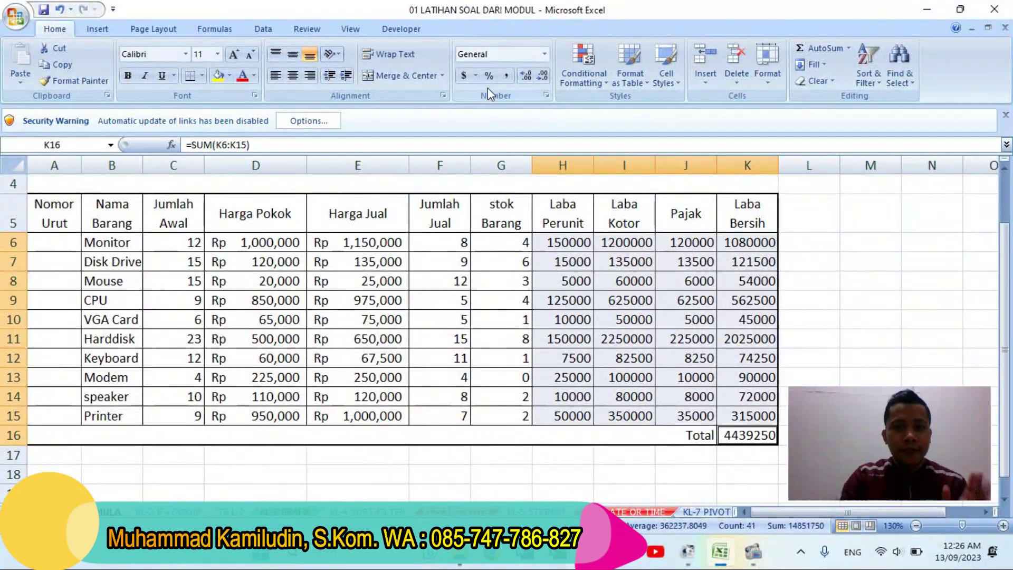
left_click(526, 52)
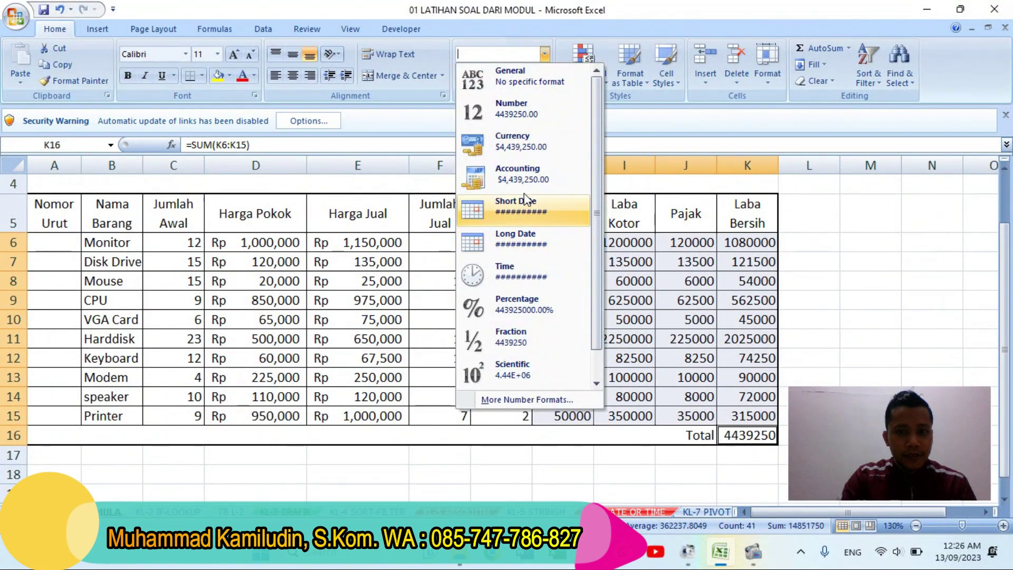
left_click(519, 174)
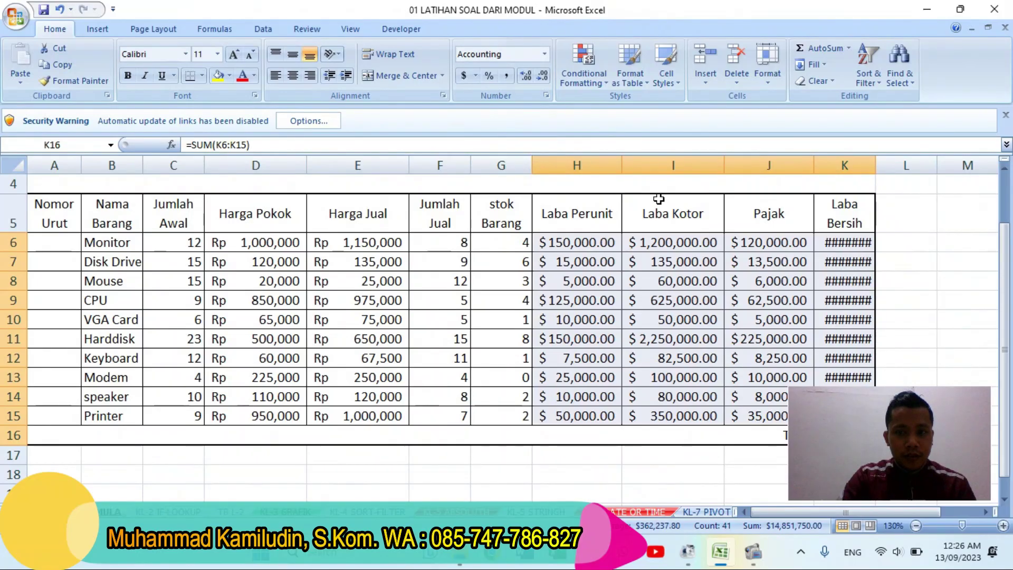
left_click(475, 76)
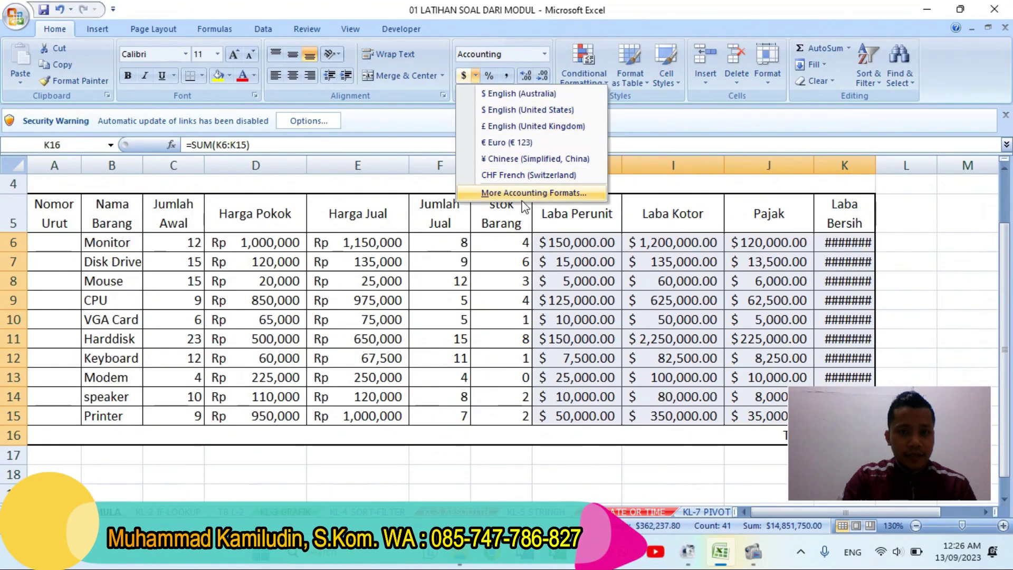
left_click(506, 193)
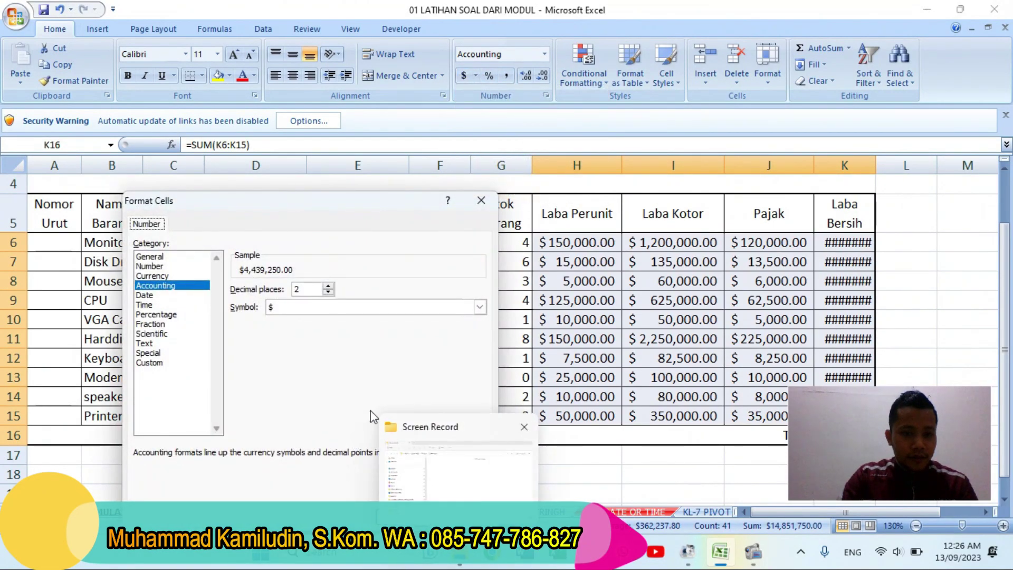
double_click(327, 291)
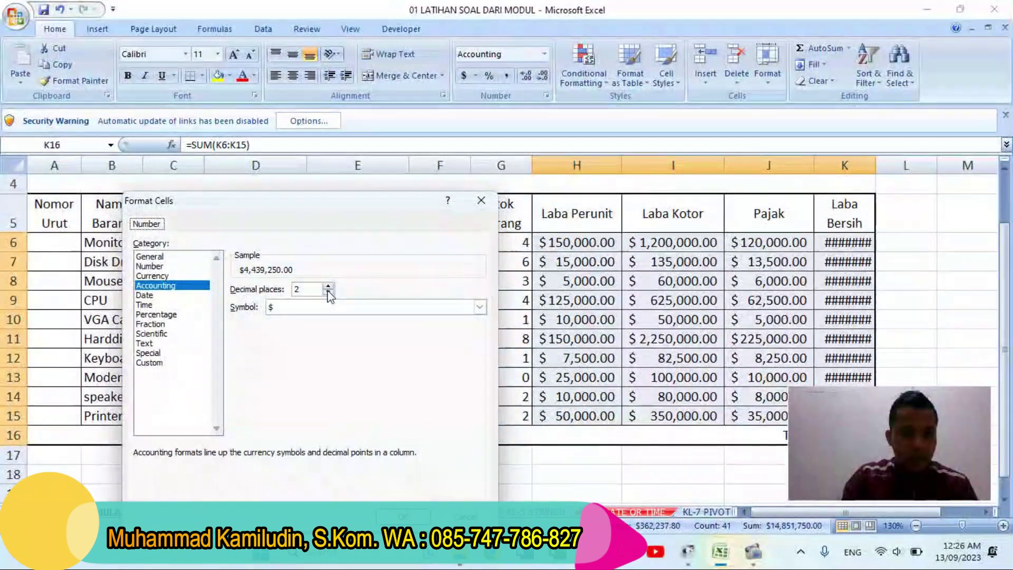
Set the currency symbol for H6:K15 and K16 to Rp Indonesian (Indonesia) and apply the format.
left_click(479, 307)
scroll(378, 359, "down", 5)
scroll(379, 359, "down", 10)
scroll(378, 351, "down", 15)
scroll(384, 355, "down", 12)
scroll(387, 362, "down", 12)
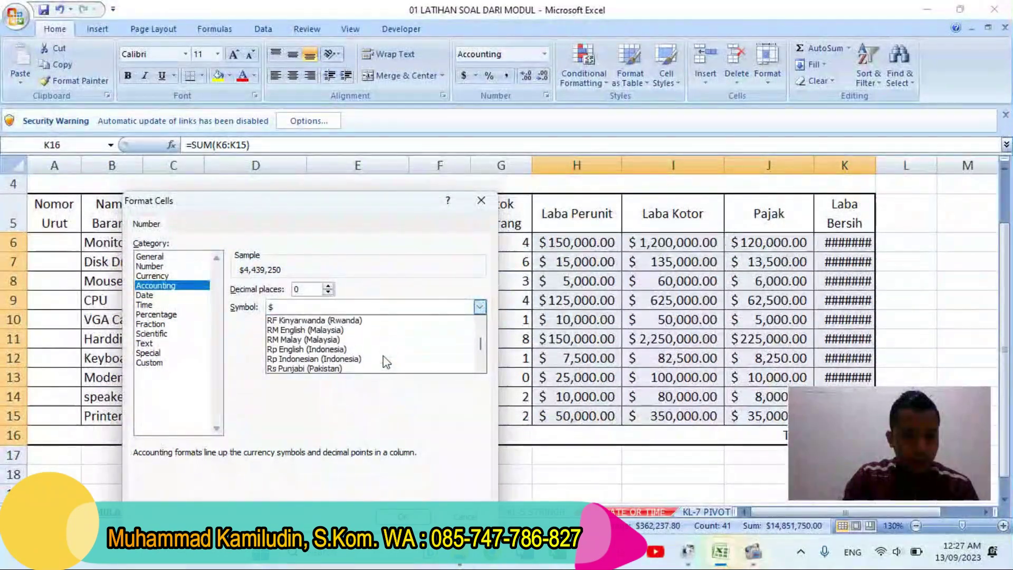
scroll(387, 362, "down", 1)
left_click(328, 360)
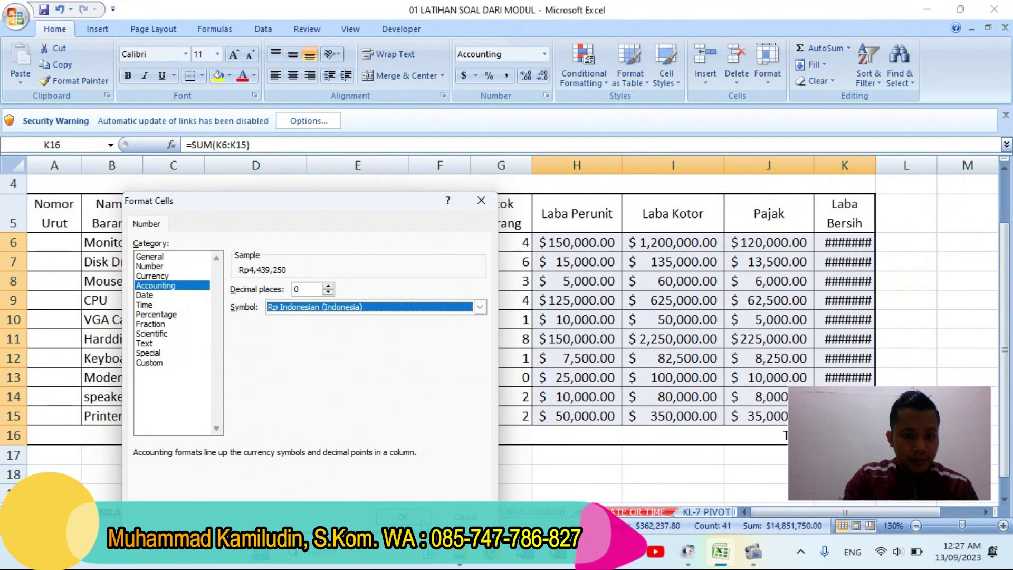
left_click(420, 519)
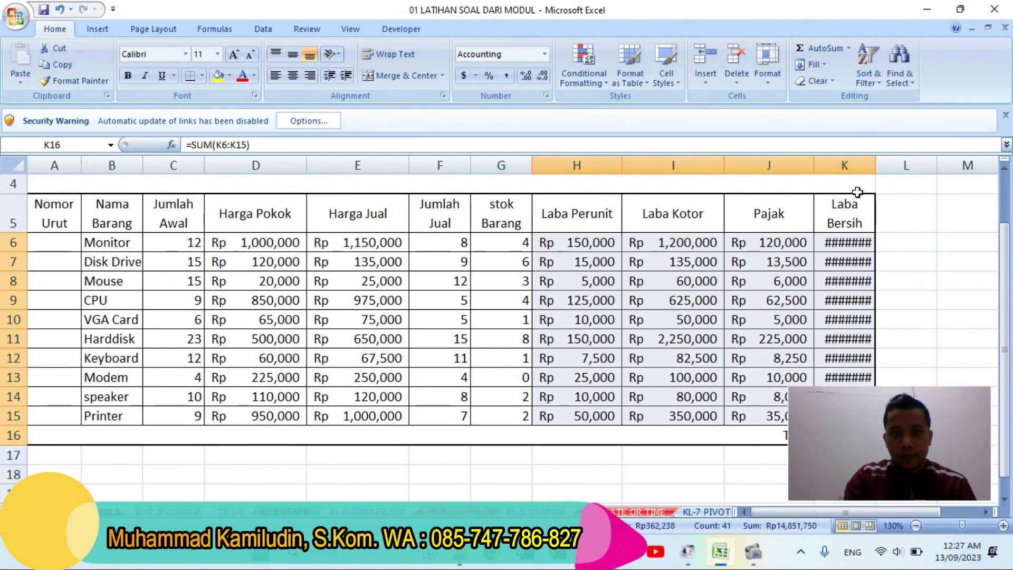
mouse_move(872, 402)
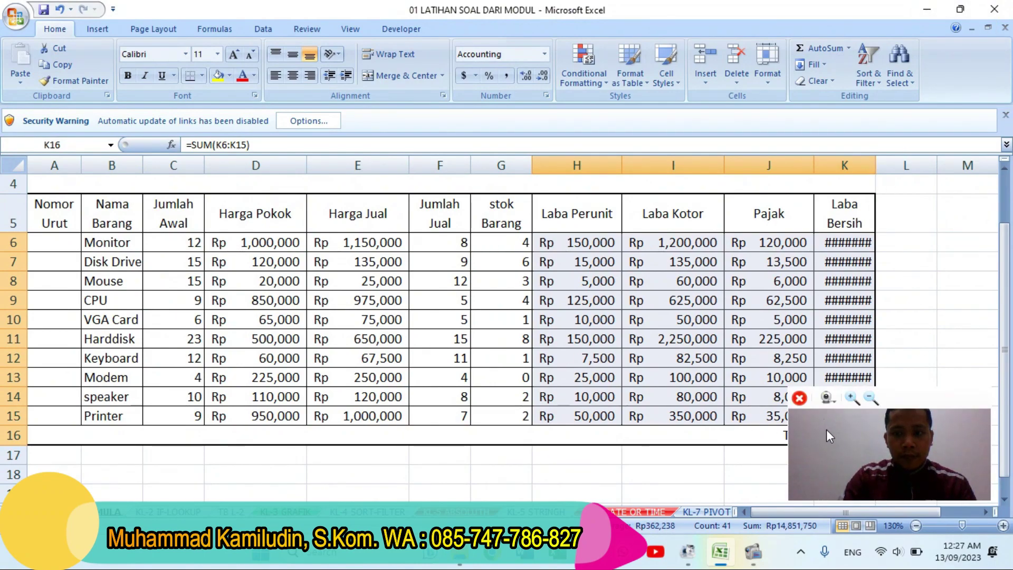
Widen the Laba Bersih column K enough for its rupiah amounts to fit.
left_click_drag(933, 395, 941, 407)
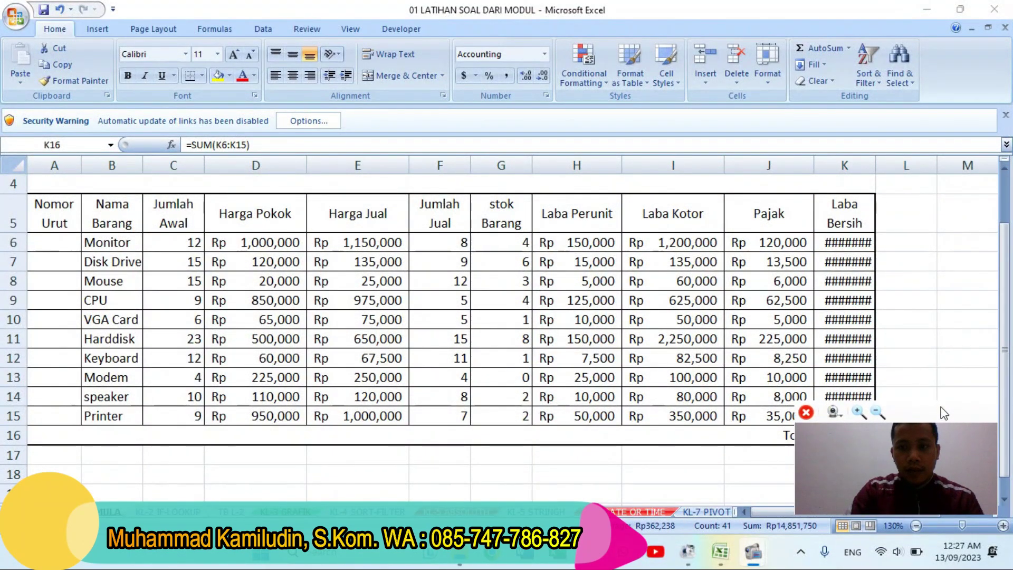
left_click(876, 159)
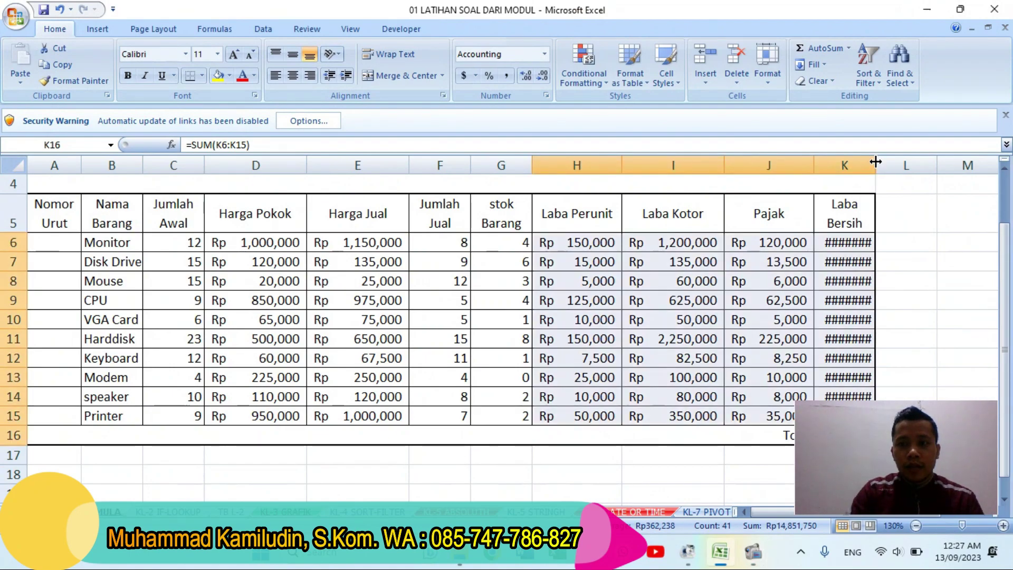
left_click(847, 157)
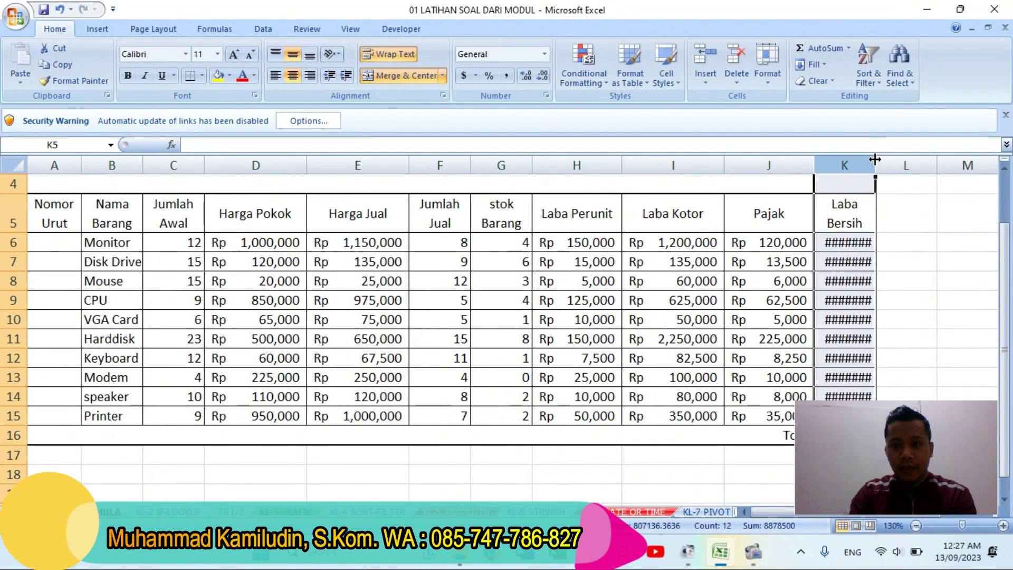
left_click_drag(874, 159, 903, 159)
left_click(944, 216)
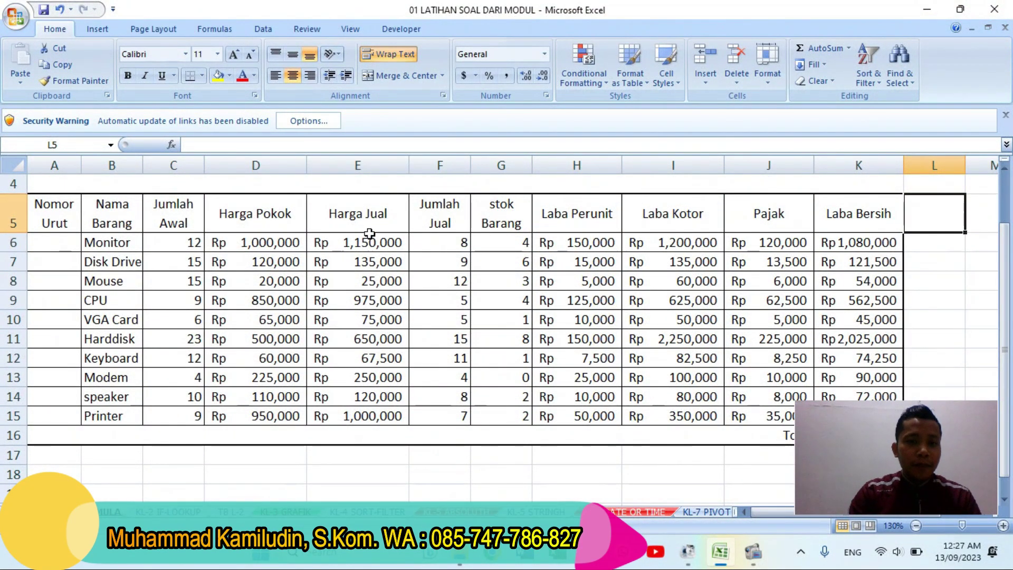
Examine how far the worksheet extends by jumping to its last column and last row, and return to cell A1.
left_click(342, 216)
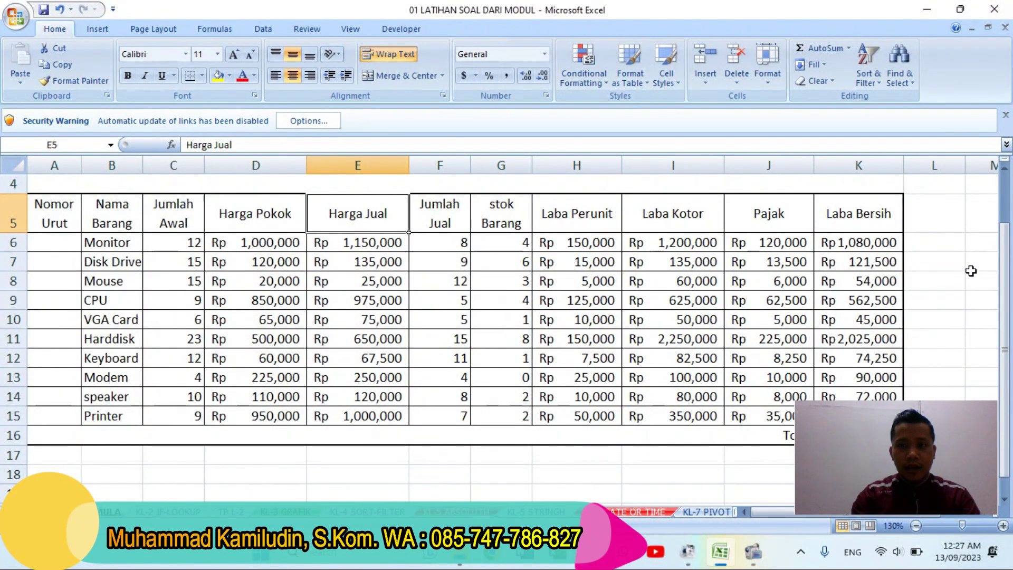
key("ctrl+Right")
key("ctrl+Right")
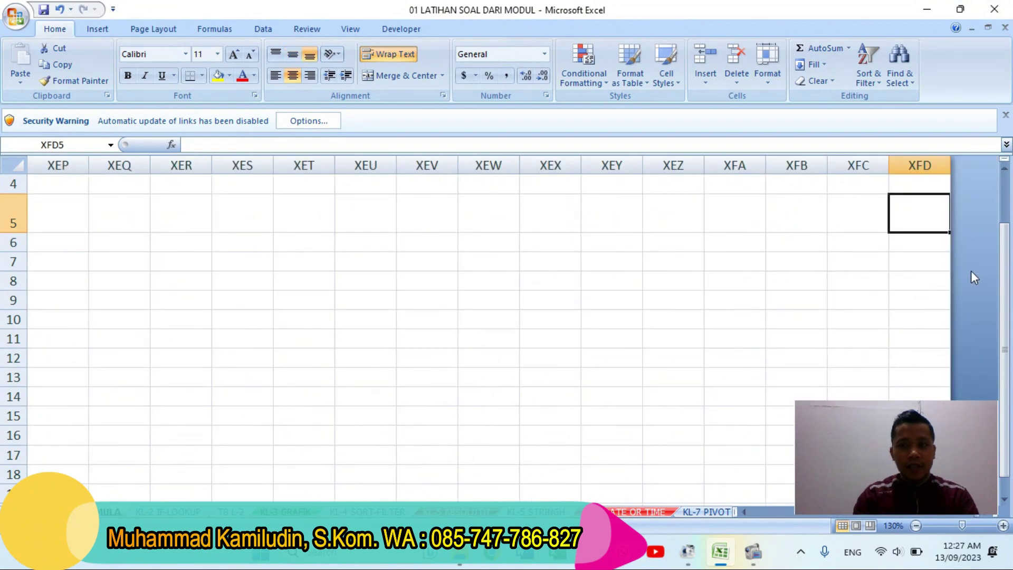
left_click_drag(970, 415, 963, 380)
left_click(984, 512)
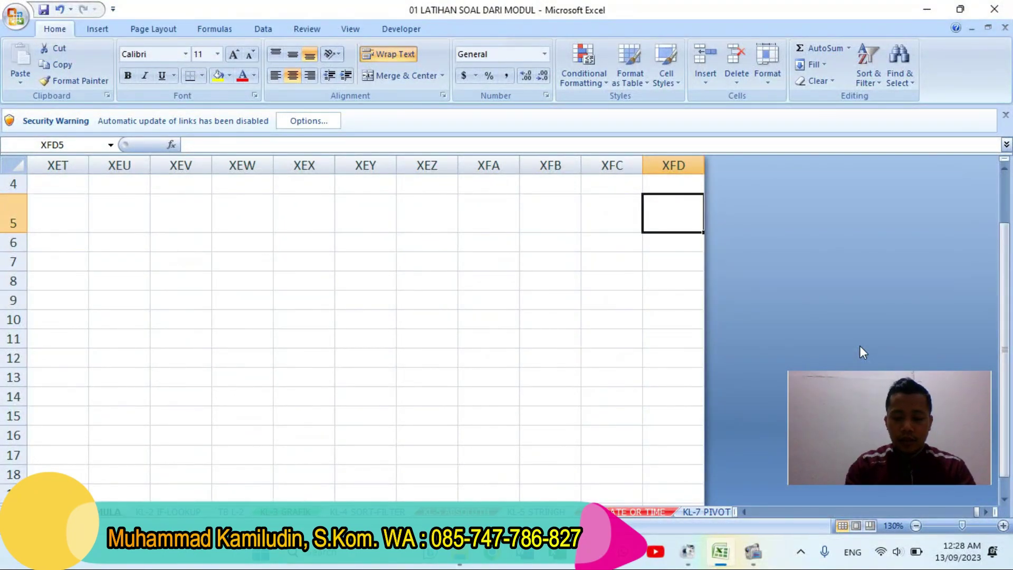
key("ctrl+Down")
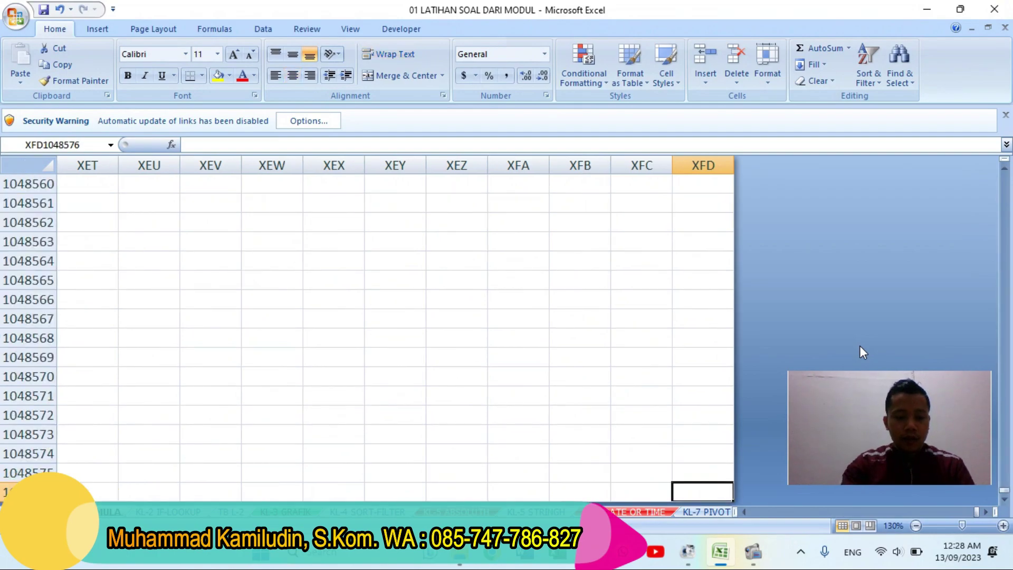
scroll(847, 325, "down", 2)
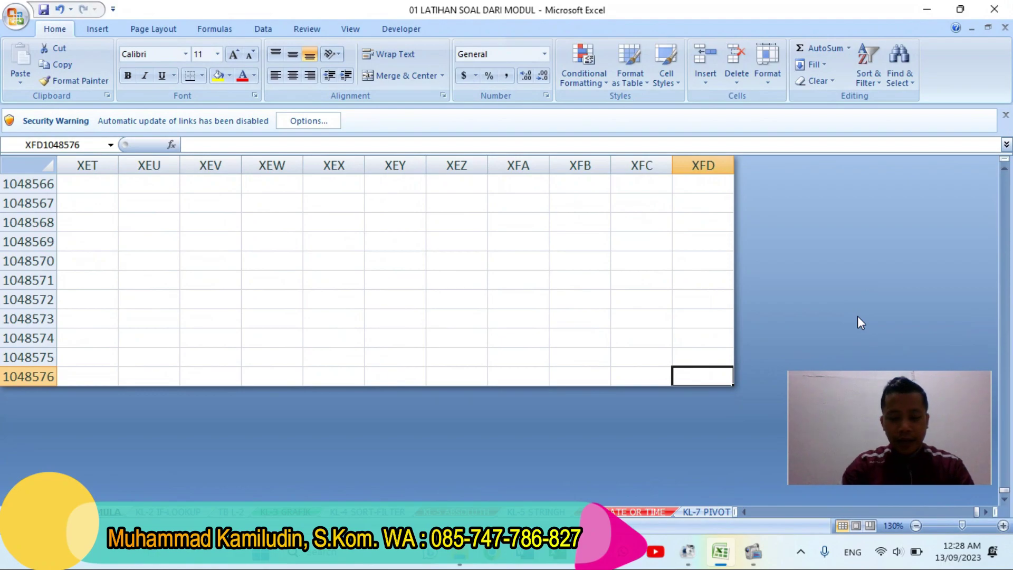
key("ctrl+Home")
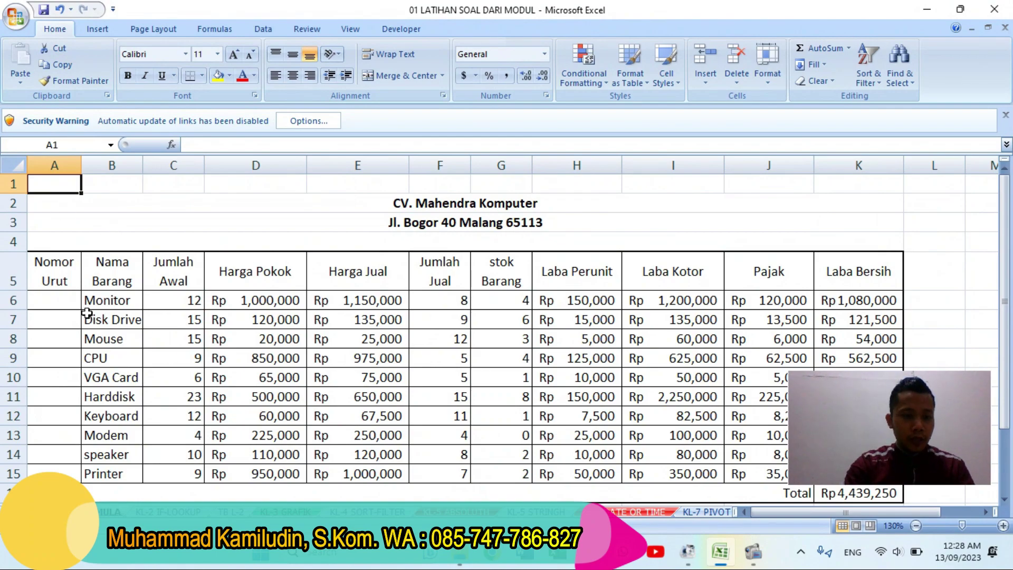
Check the row height of header row 5 without changing it.
left_click(13, 204)
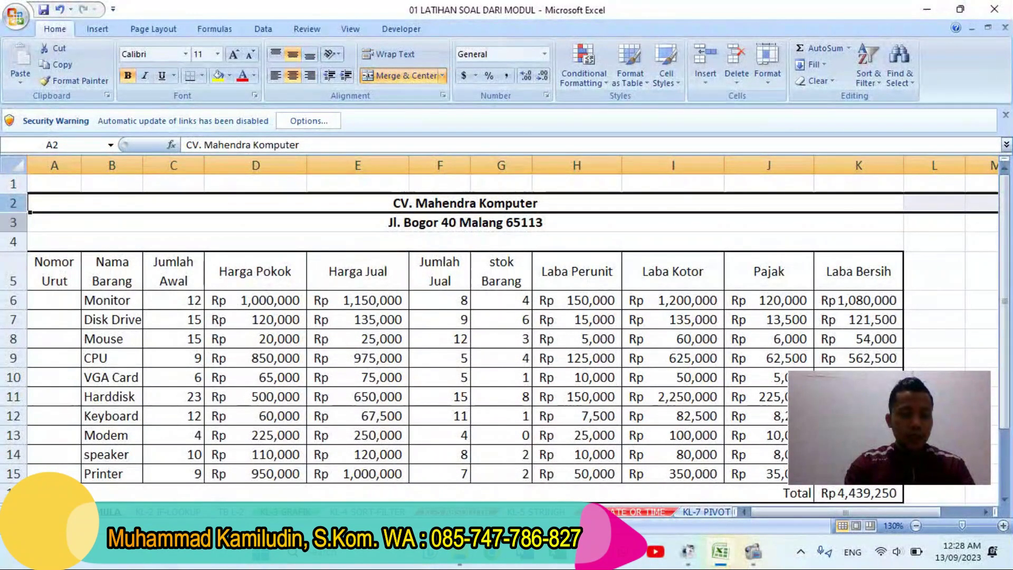
left_click(13, 184)
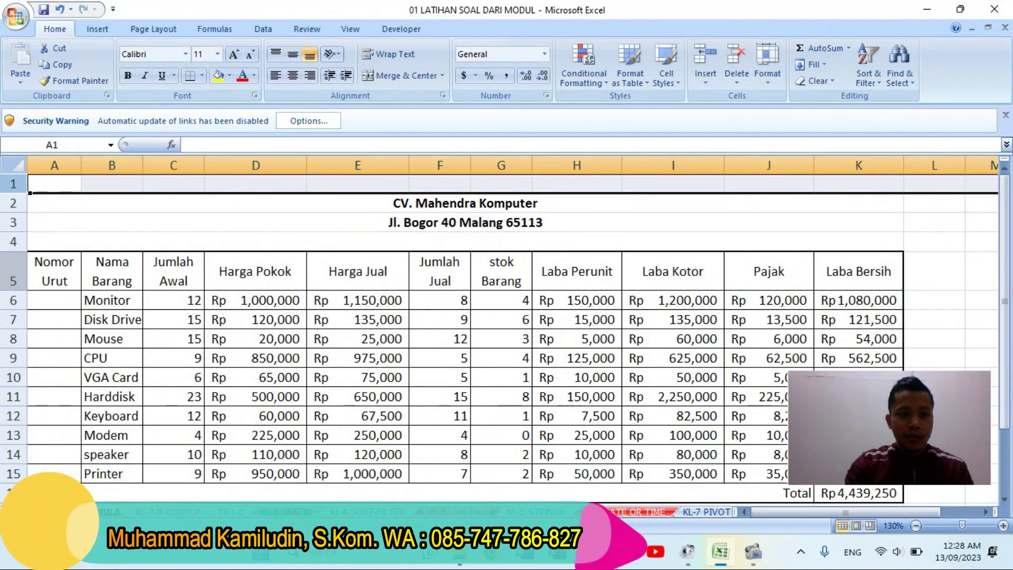
left_click(13, 271)
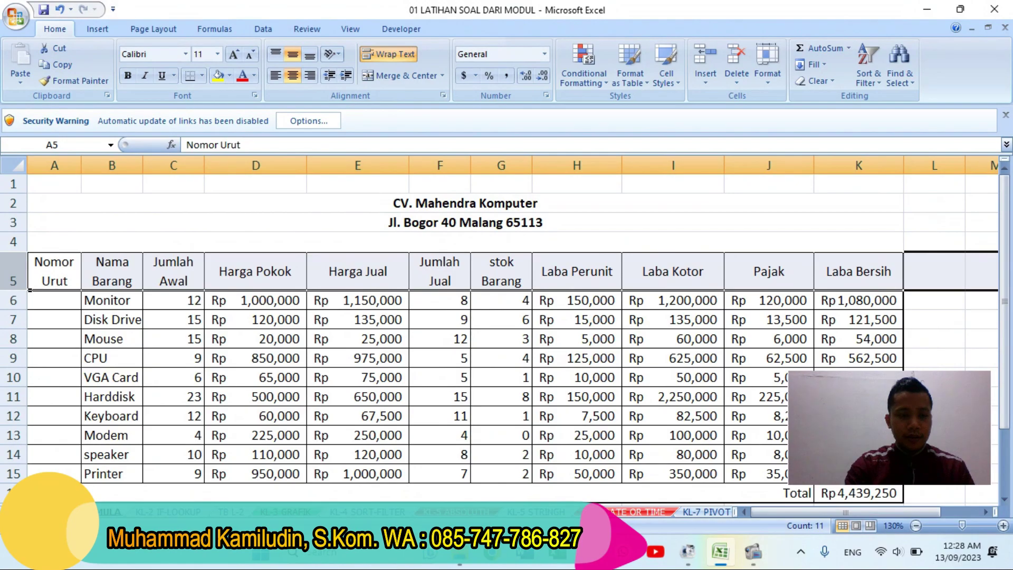
right_click(10, 272)
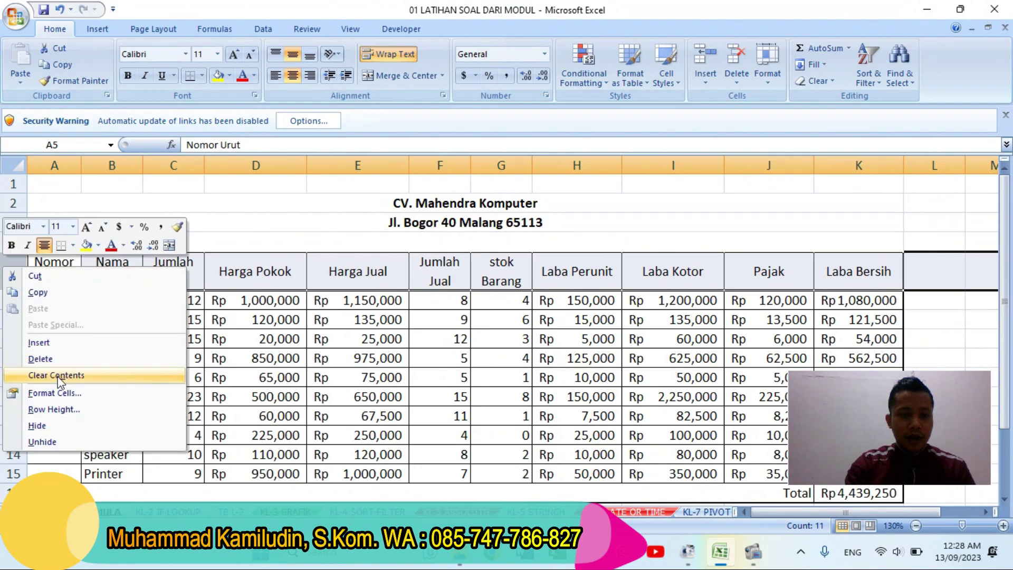
left_click(51, 409)
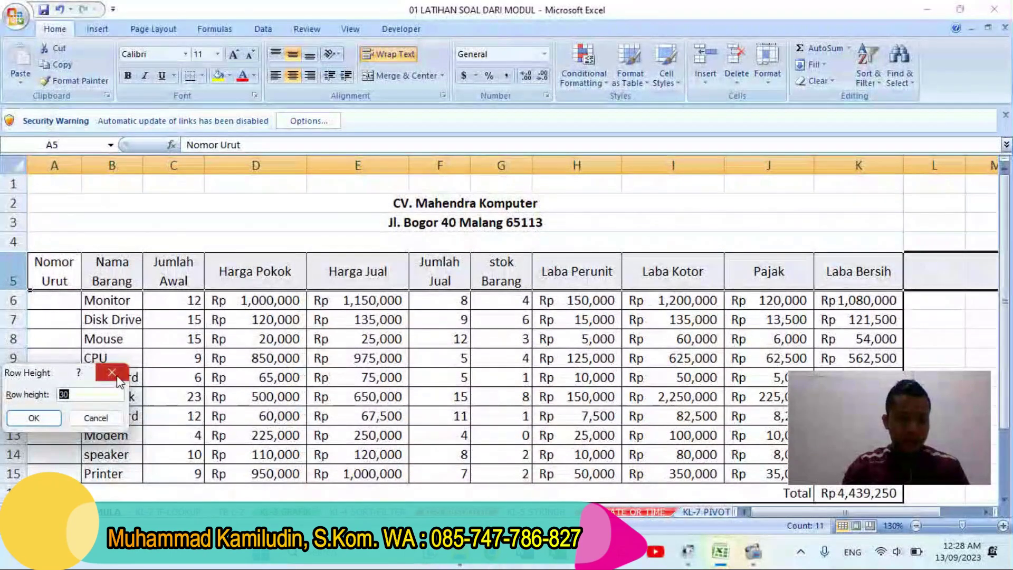
left_click(111, 372)
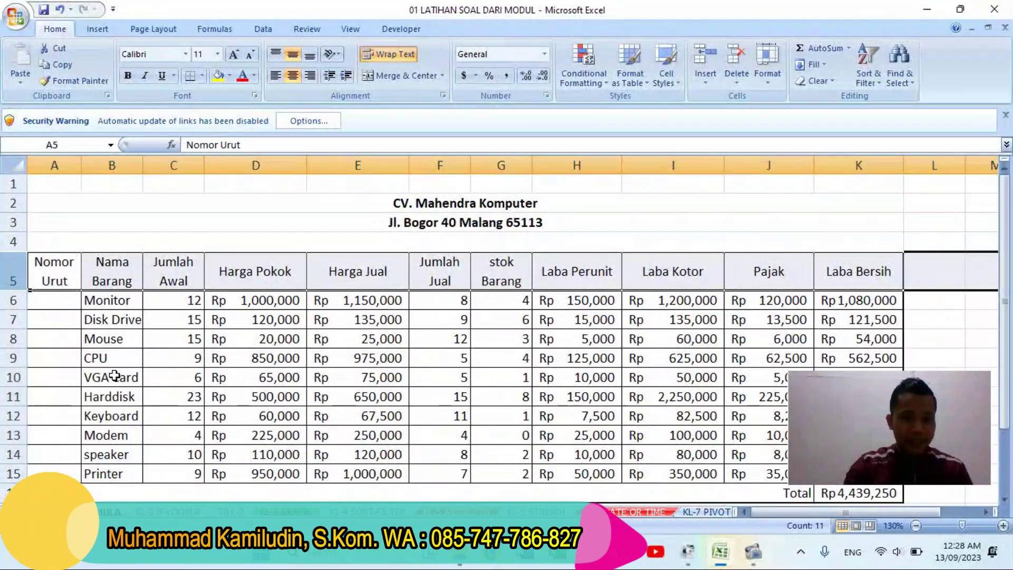
Check the column width of the stok Barang column G without changing it.
left_click(57, 165)
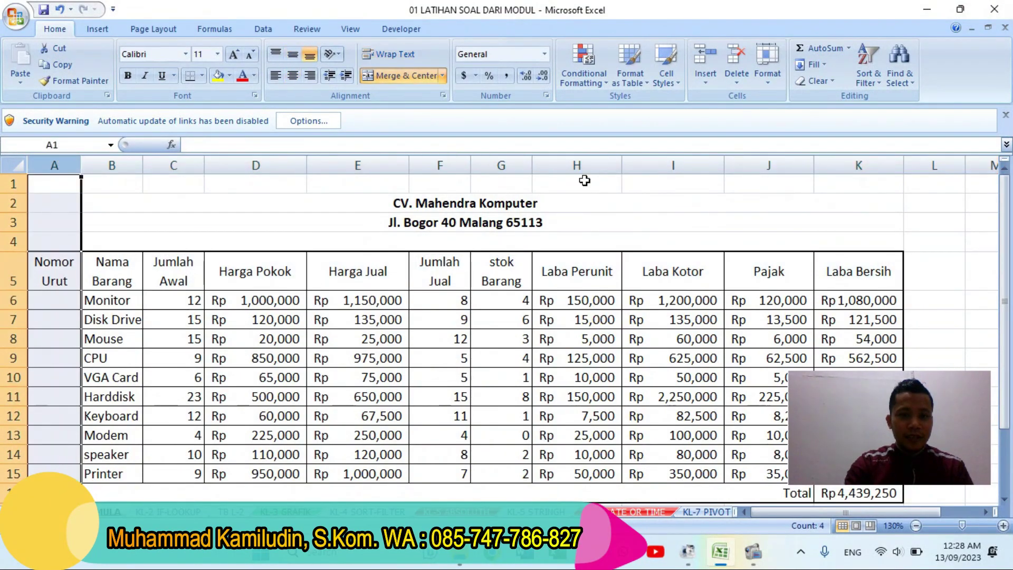
left_click(510, 164)
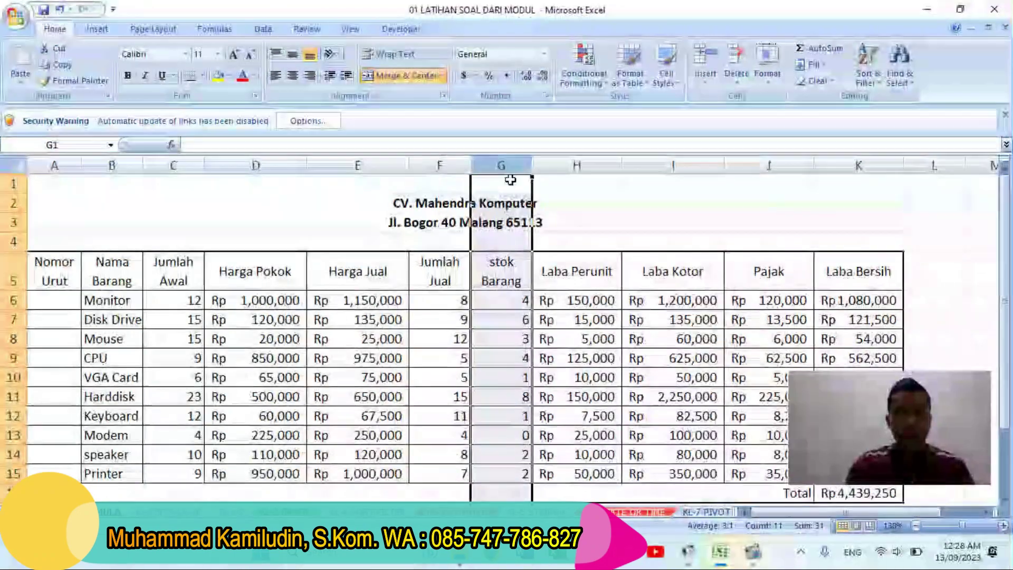
left_click(510, 186)
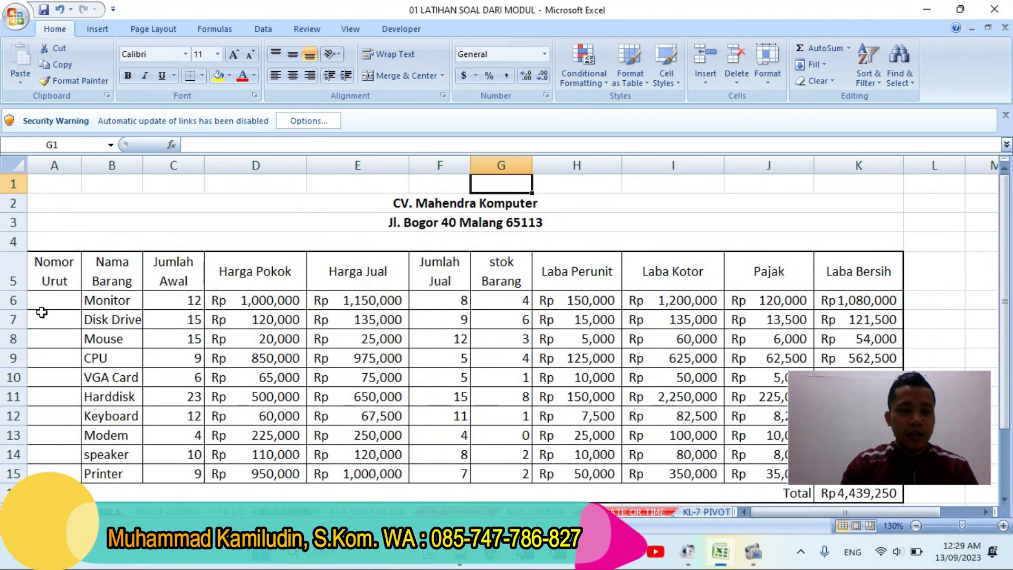
left_click(46, 282)
left_click(13, 280)
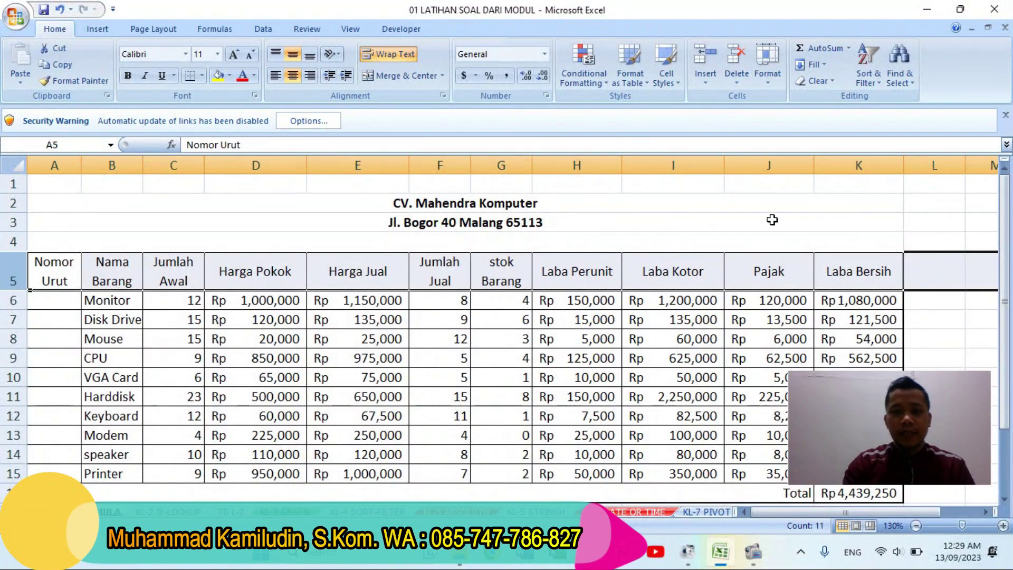
left_click(512, 163)
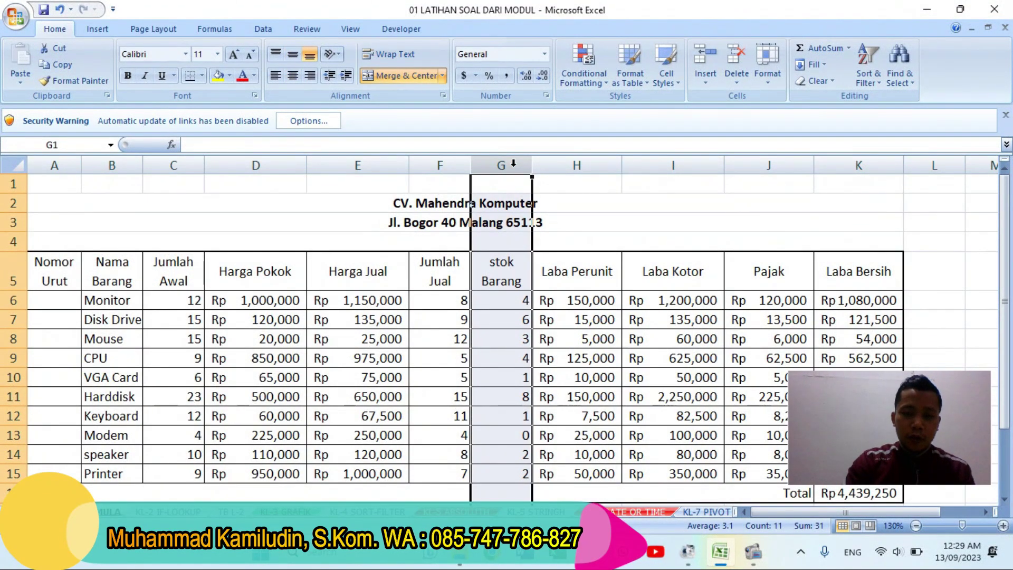
right_click(512, 164)
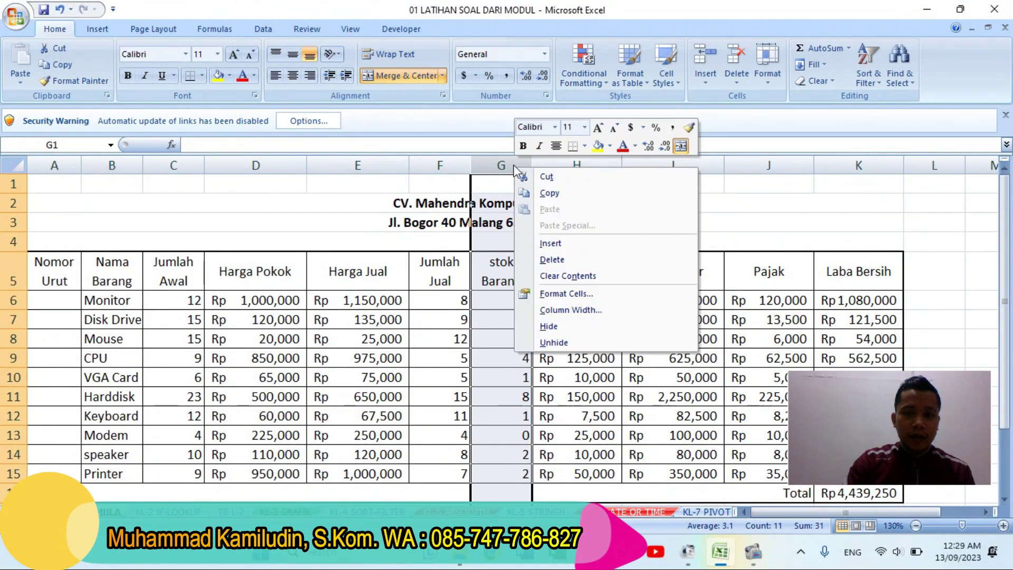
left_click(580, 311)
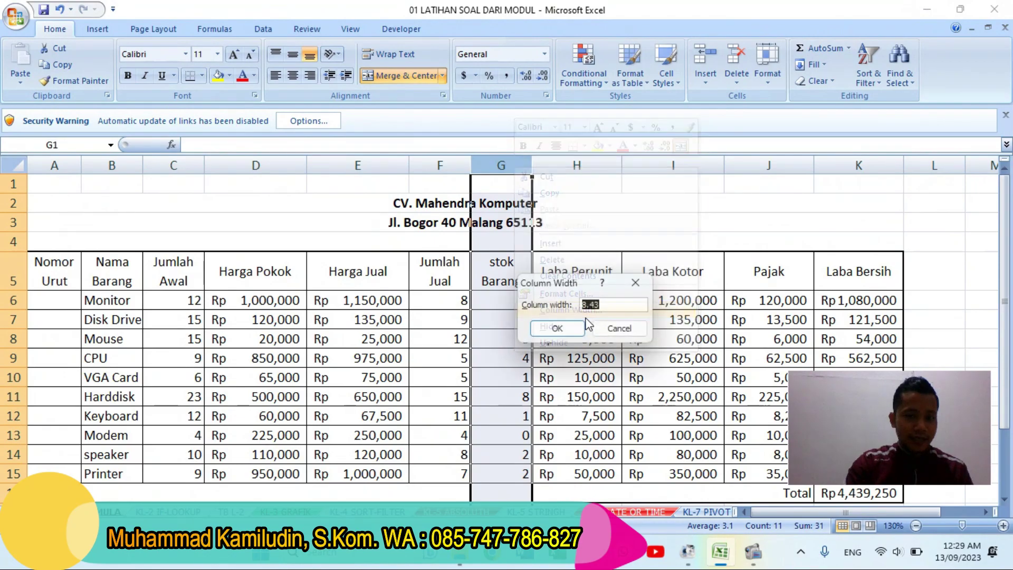
left_click(636, 283)
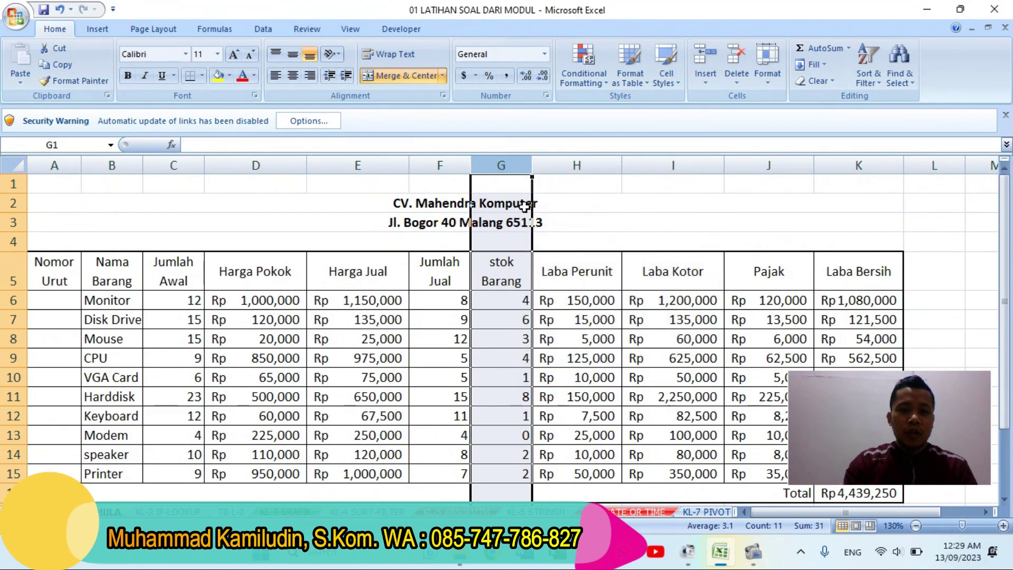
Set the width of the Jumlah Jual and stok Barang columns F and G to 8.5.
left_click_drag(449, 163, 499, 165)
right_click(497, 168)
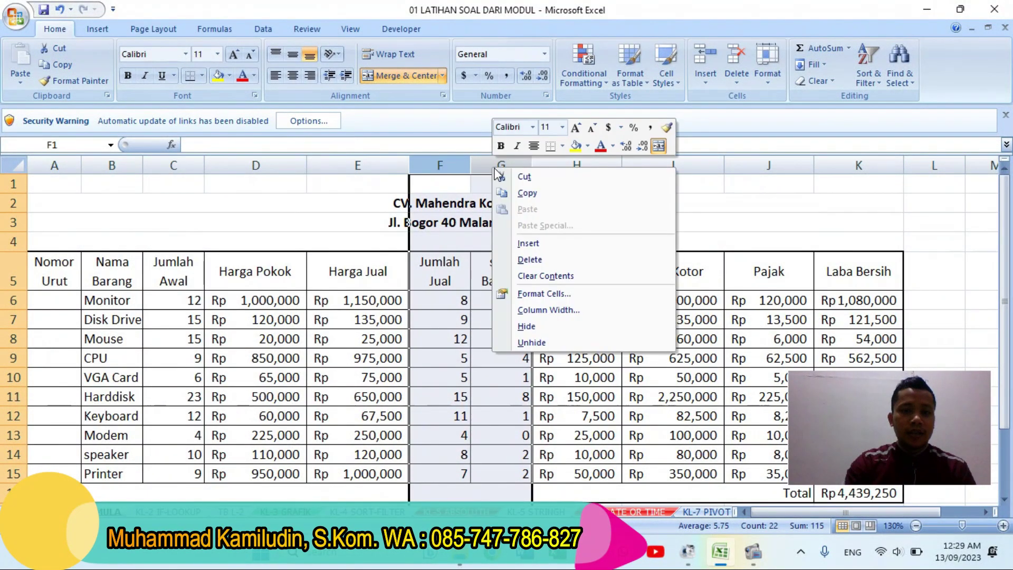
left_click(543, 311)
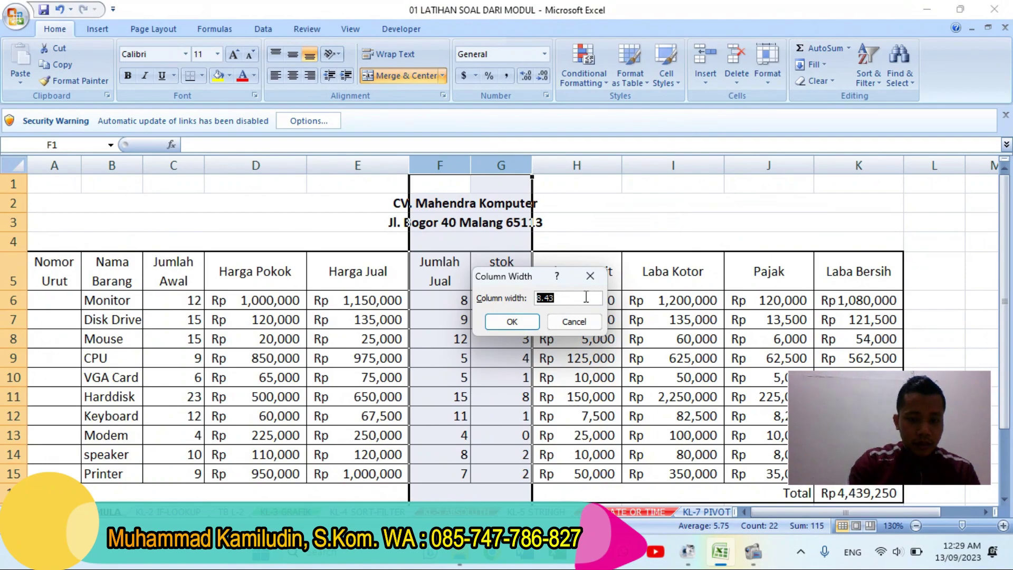
type("8,5")
key("Return")
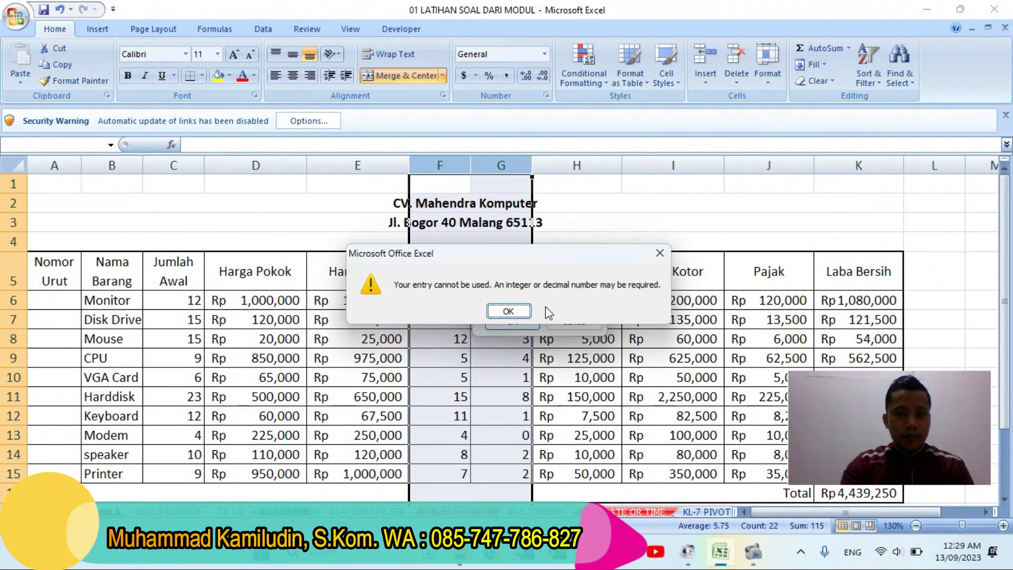
left_click(517, 314)
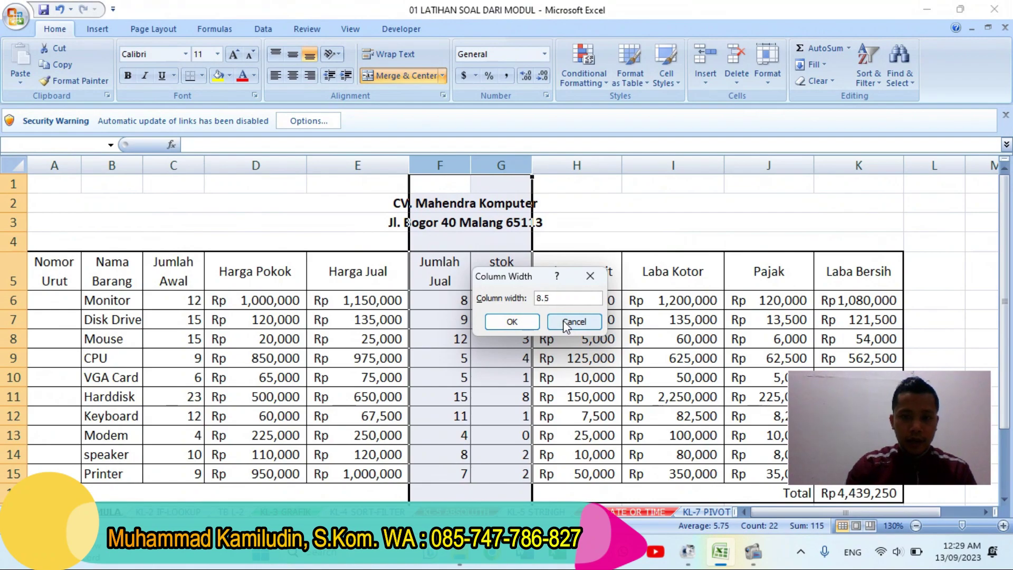
key("Return")
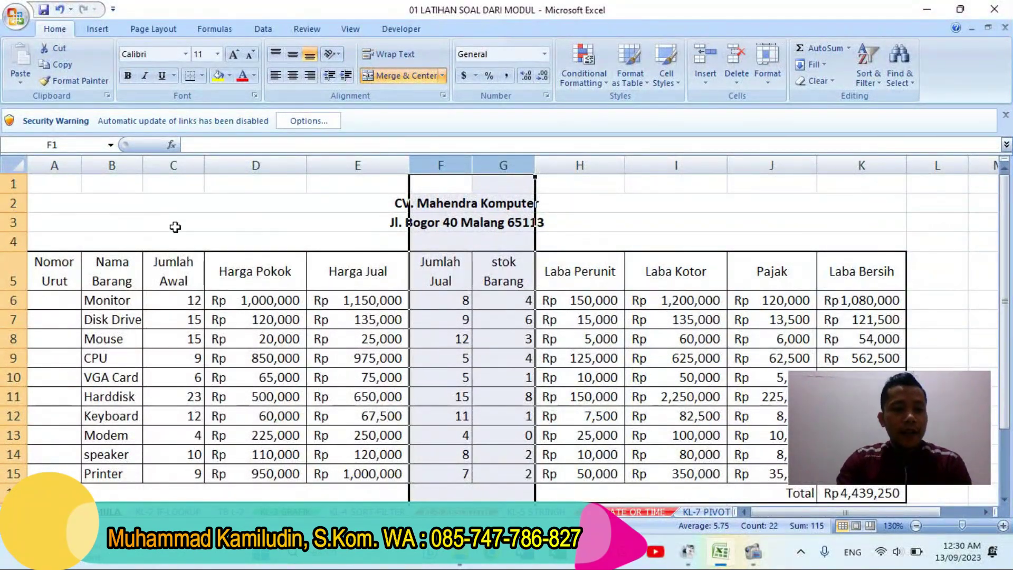
Enter the sequence numbers 1 and 2 in the Nomor Urut cells A6 and A7.
left_click(57, 300)
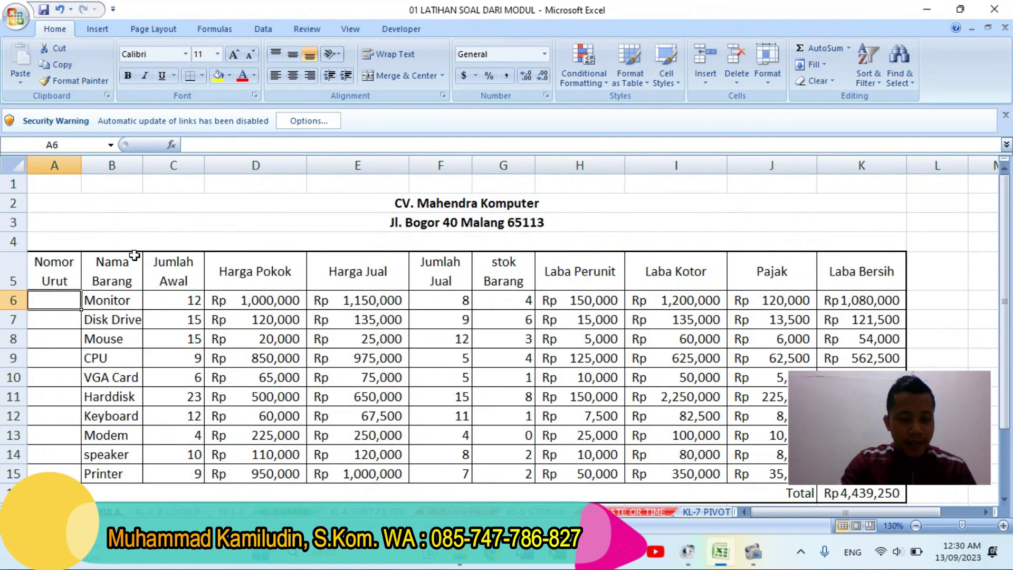
scroll(145, 260, "down", 3)
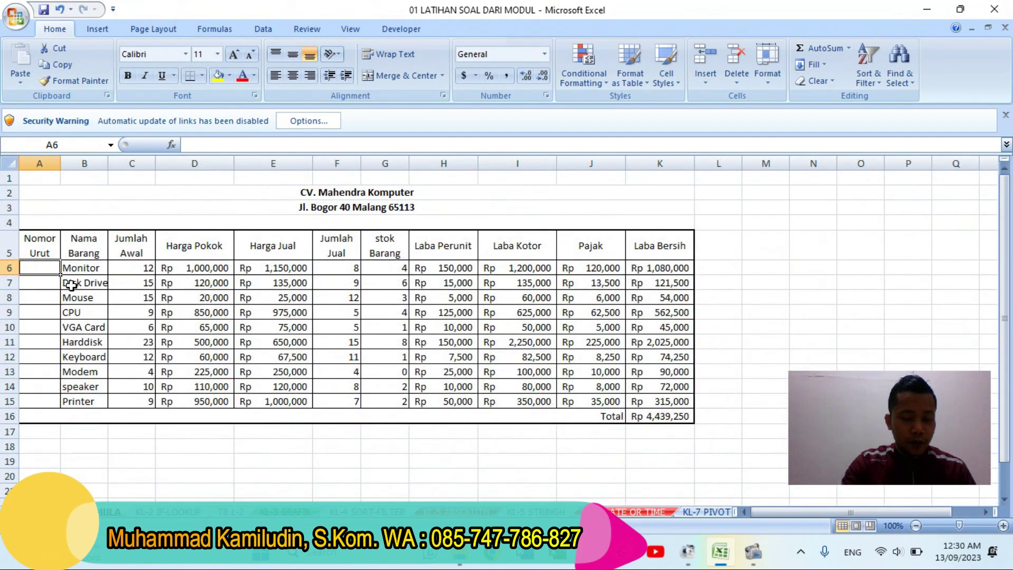
scroll(68, 282, "up", 1)
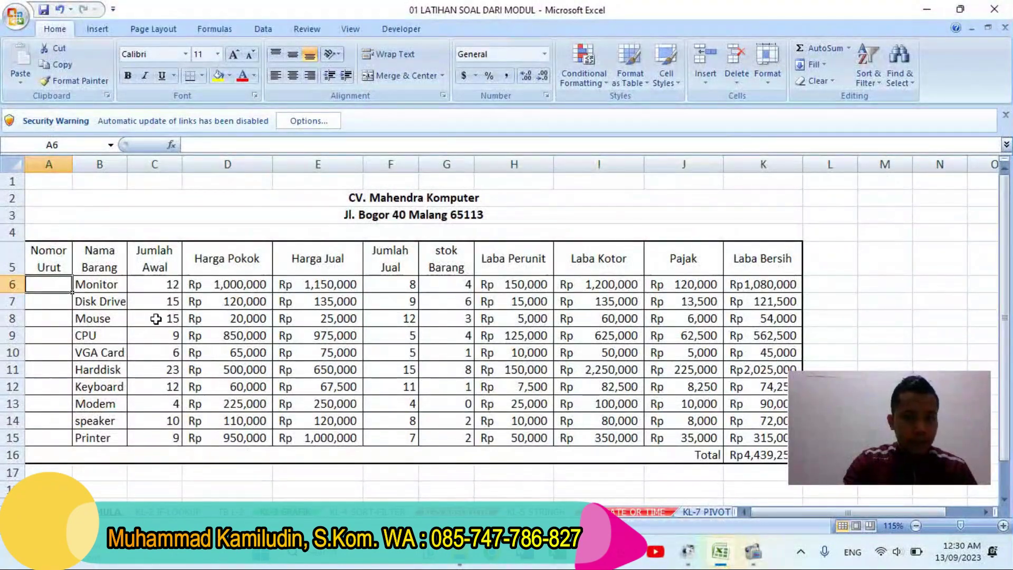
scroll(136, 297, "down", 1)
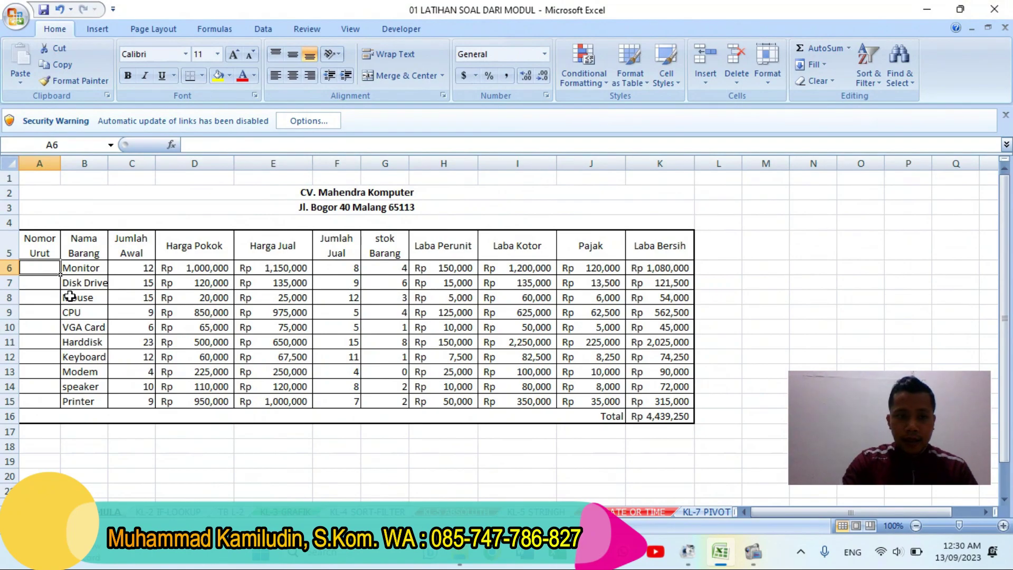
type("1")
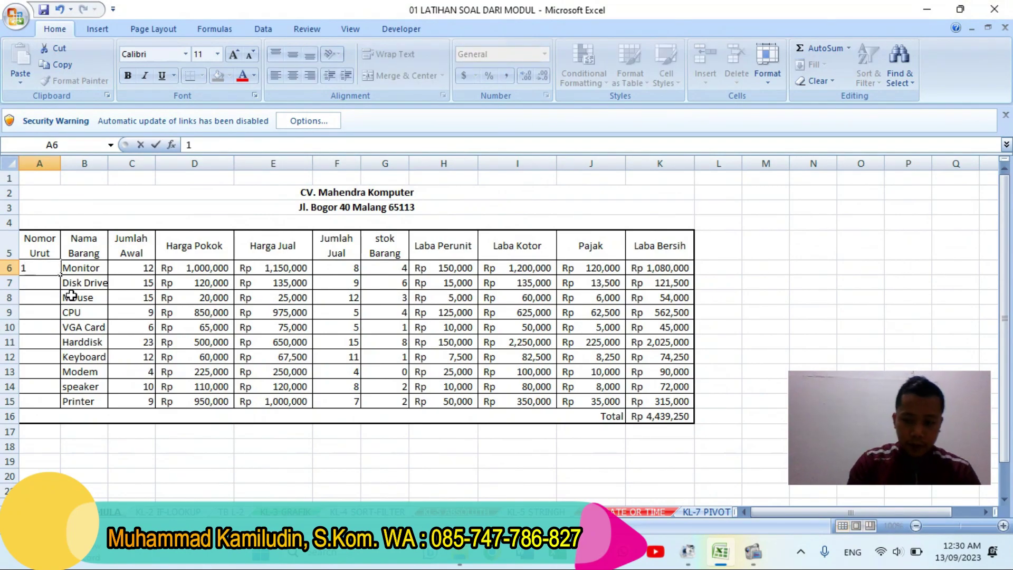
key("Return")
type("2")
key("Return")
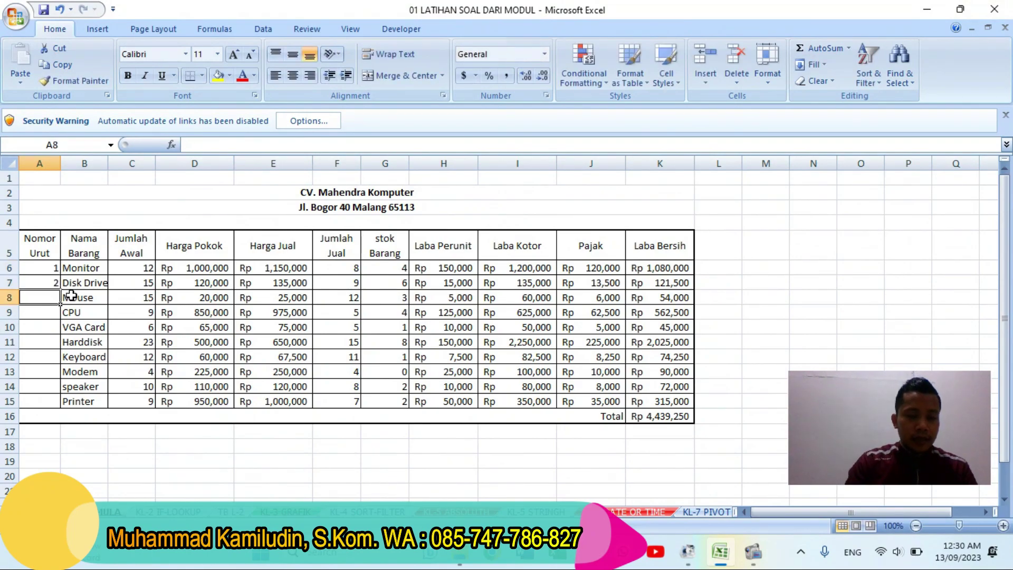
Fill the Nomor Urut number series from A6:A7 down to A15.
left_click_drag(40, 267, 42, 280)
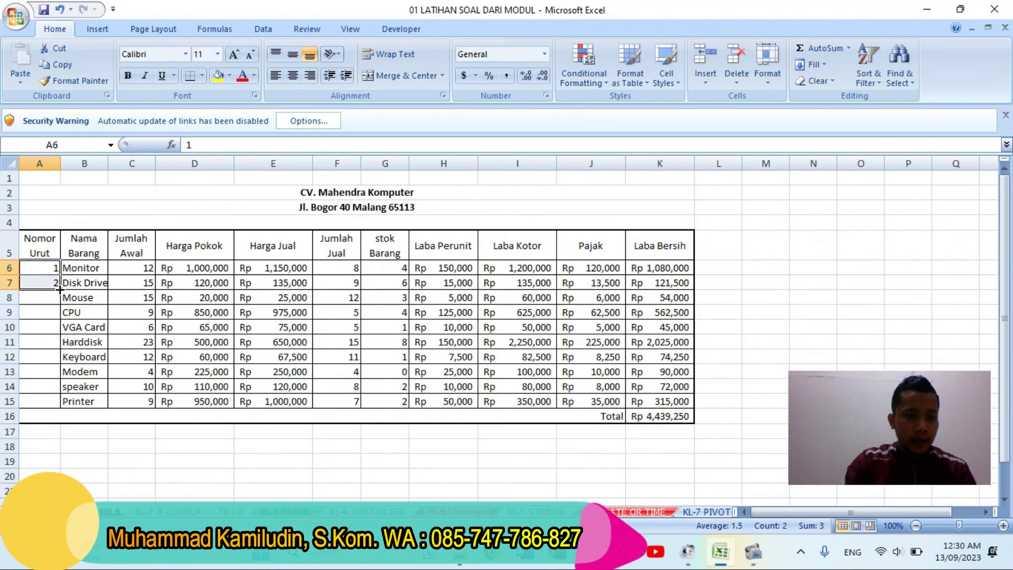
left_click_drag(60, 289, 61, 408)
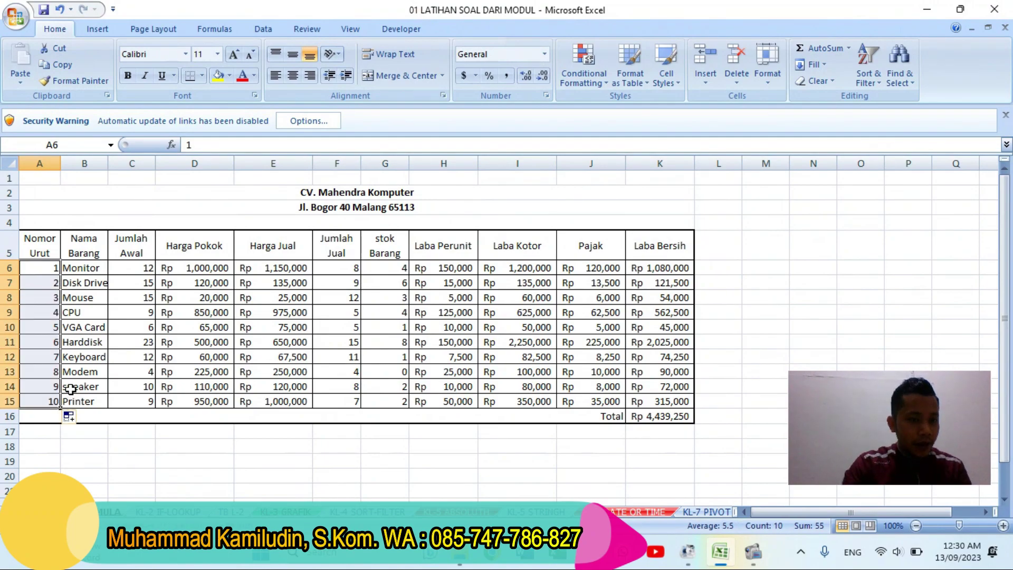
left_click(51, 417)
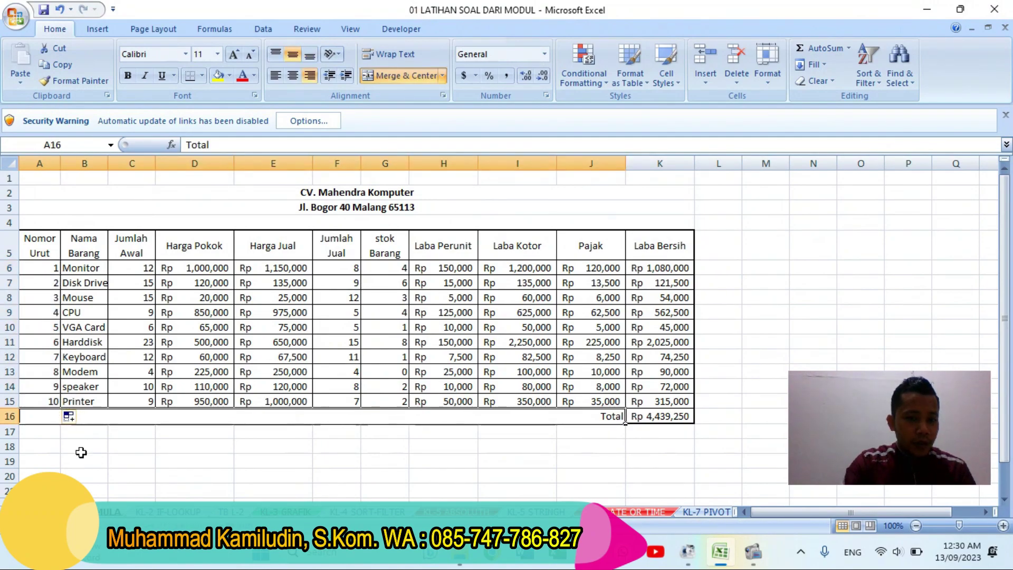
Enter a SUM formula in cell A18 that totals the Nomor Urut cells A6:A15.
left_click(54, 447)
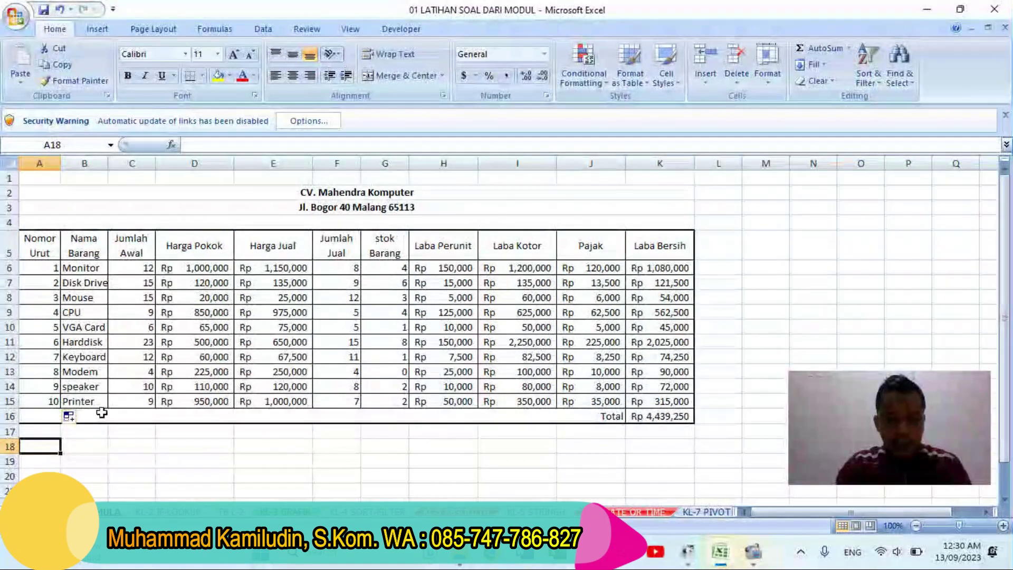
type("=SUM(")
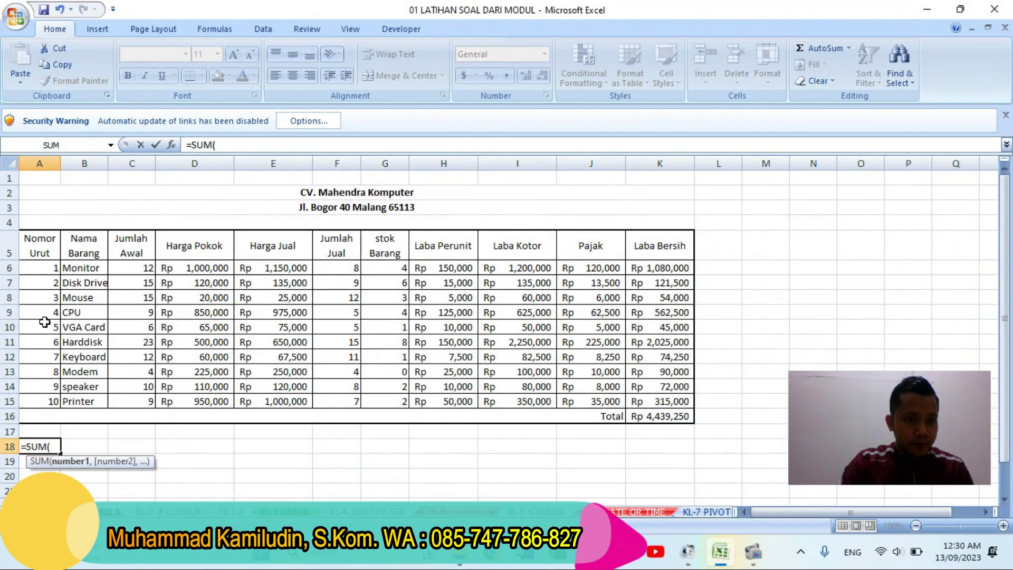
left_click_drag(32, 262, 33, 400)
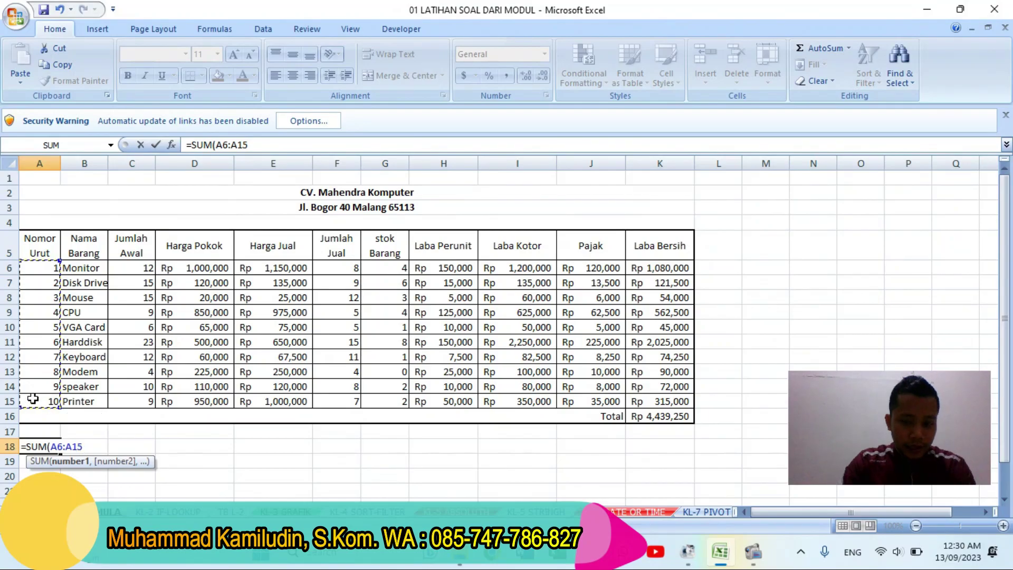
key("Return")
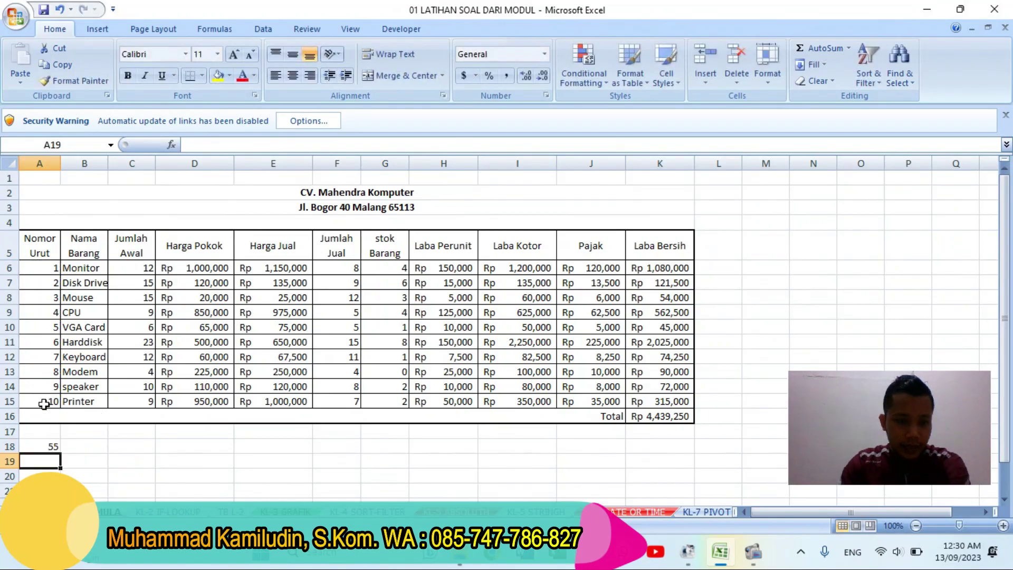
left_click(43, 447)
Replace the numbers in A6:A15 with a text series that starts from '1 in A6.
left_click_drag(51, 267, 57, 395)
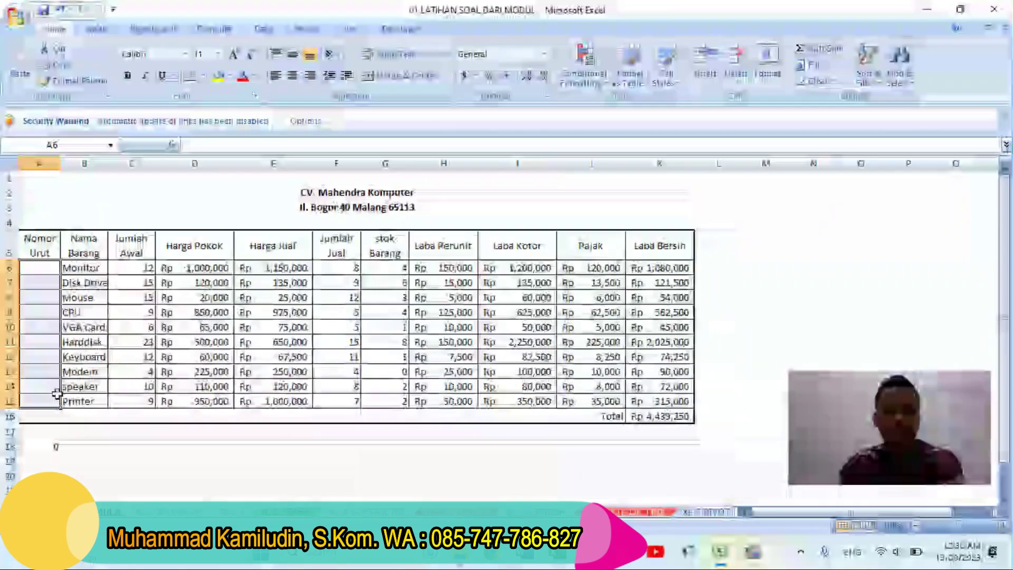
key("Delete")
left_click(41, 267)
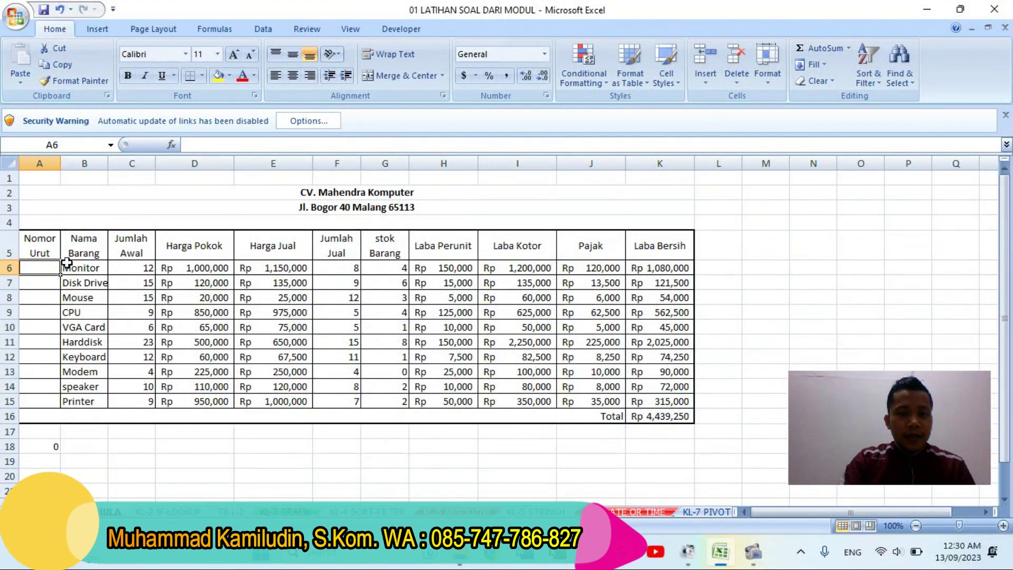
type("'1")
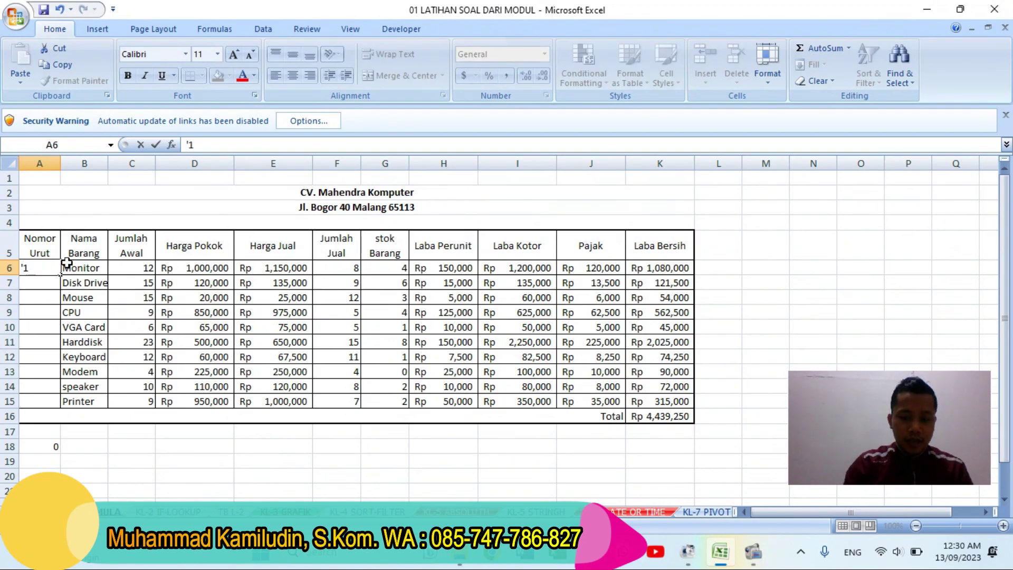
key("Return")
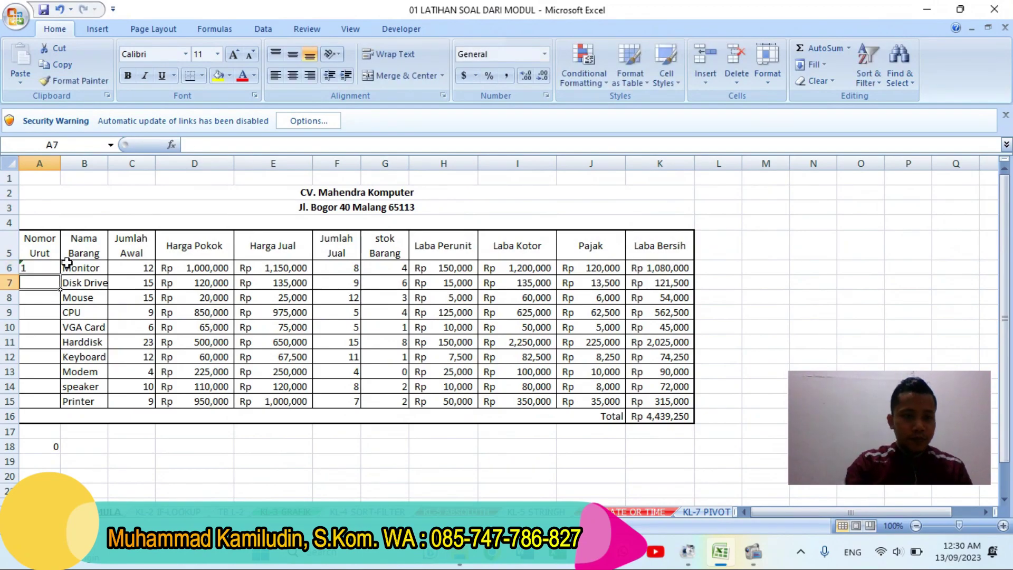
left_click(55, 269)
left_click_drag(60, 274, 63, 405)
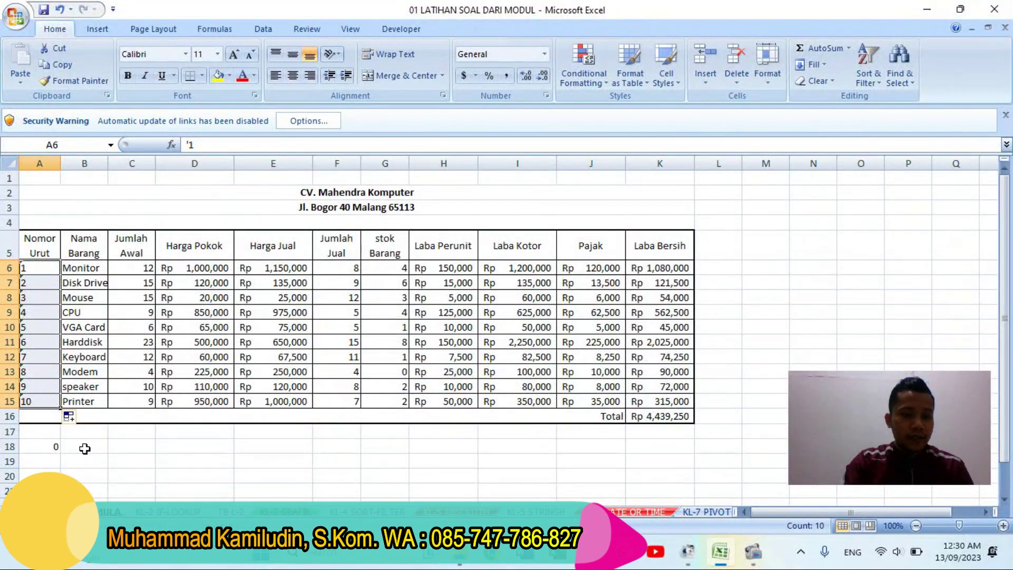
Inspect the SUM formula in cell A18 and its referenced range without changing it.
left_click(50, 447)
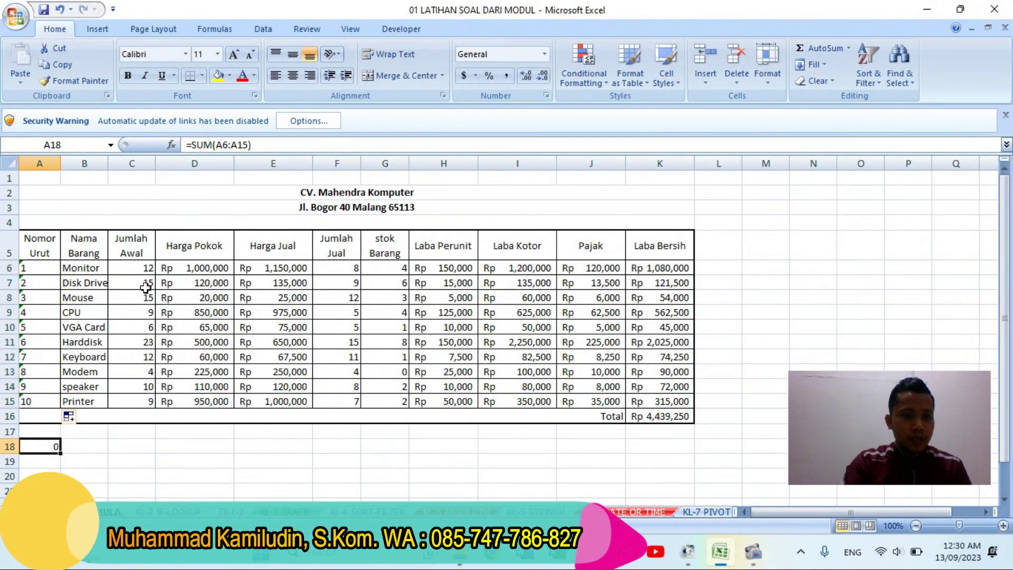
left_click(232, 146)
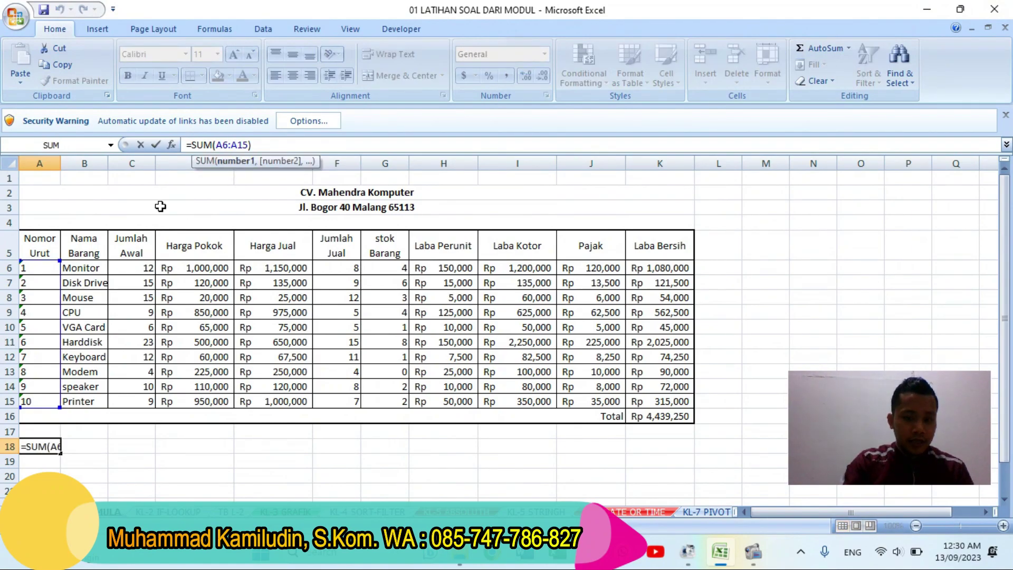
key("Return")
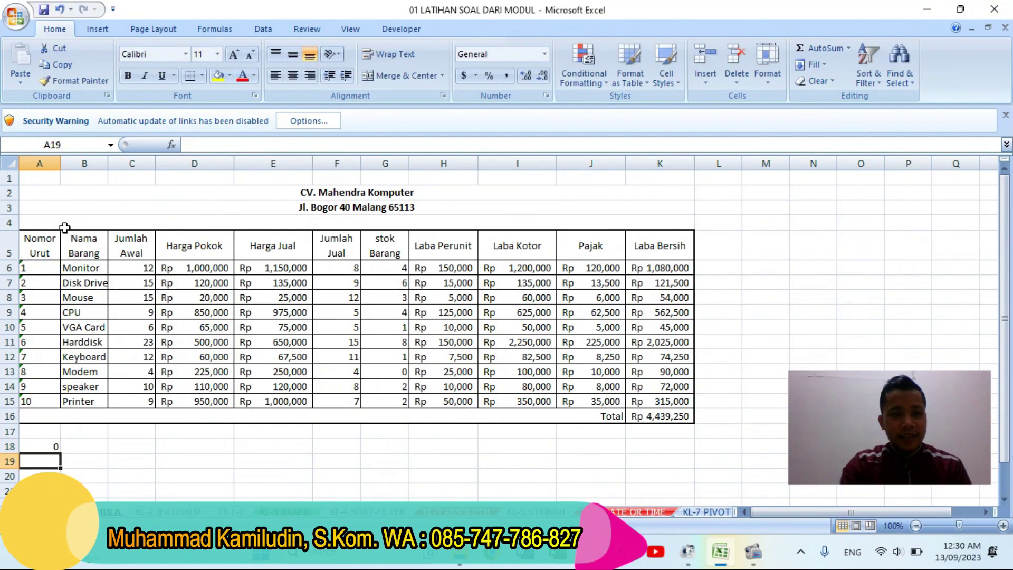
Change cell A6 to '01 and fill the Nomor Urut series down to A15.
left_click(55, 271)
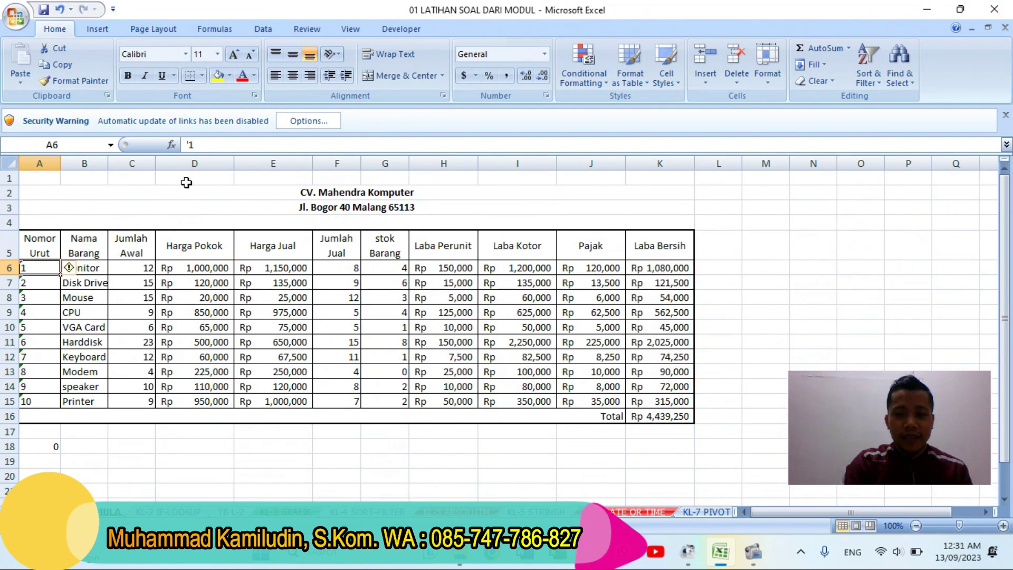
left_click(191, 145)
type("0")
key("Return")
left_click(47, 271)
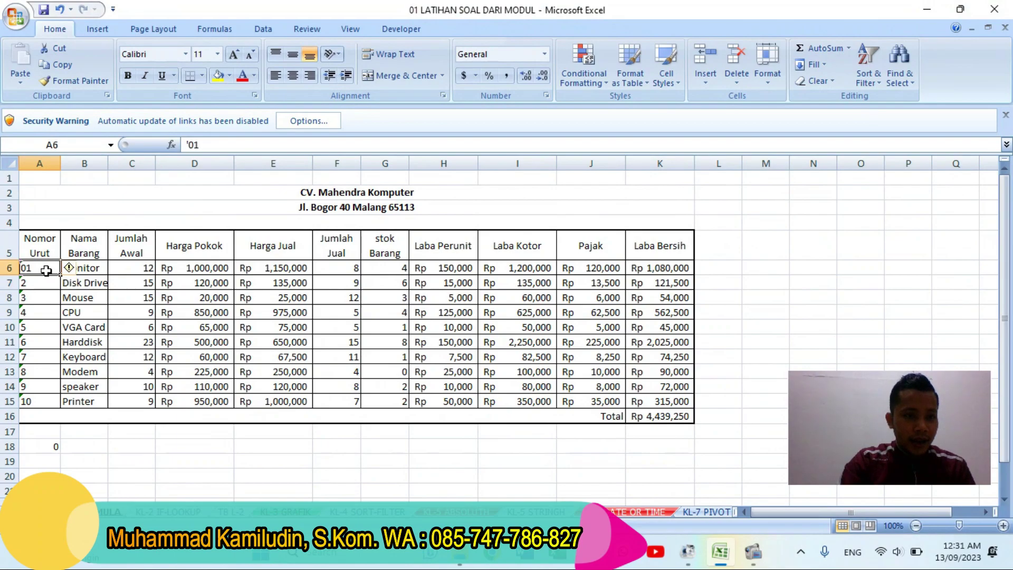
left_click_drag(60, 275, 55, 403)
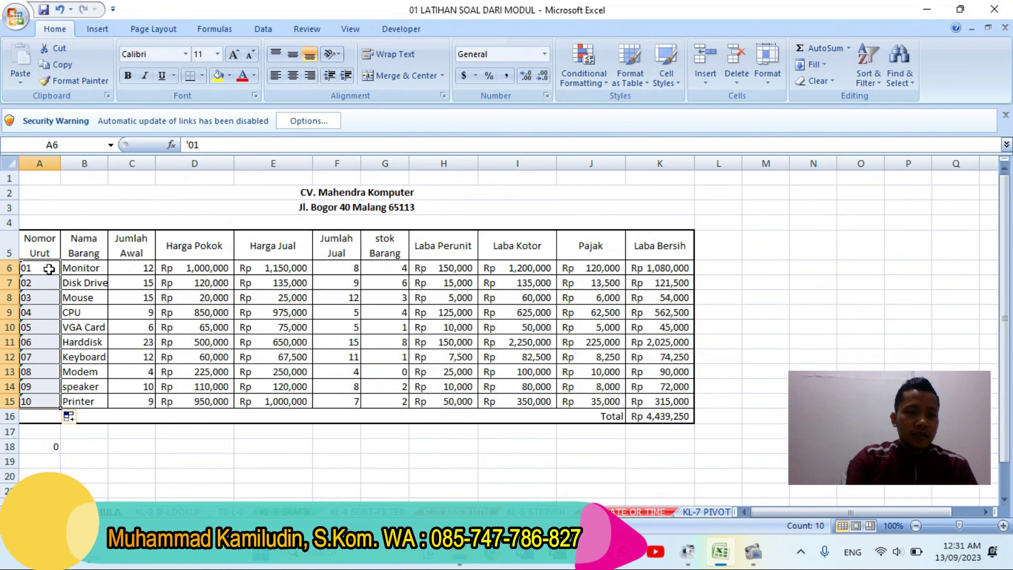
Clear the Nomor Urut cells A6:A15 and set their number format to Text.
key("Delete")
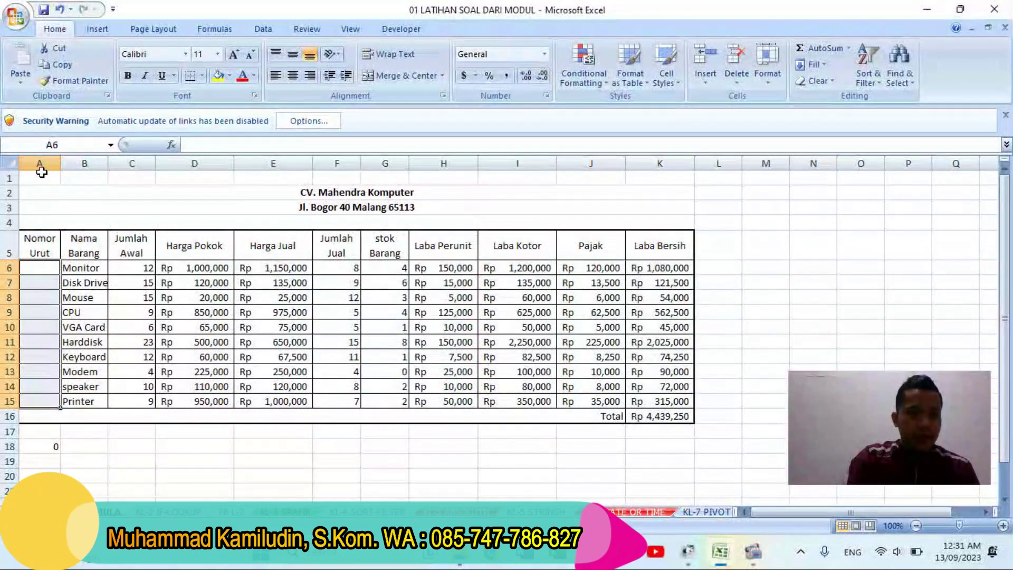
left_click_drag(48, 270, 47, 403)
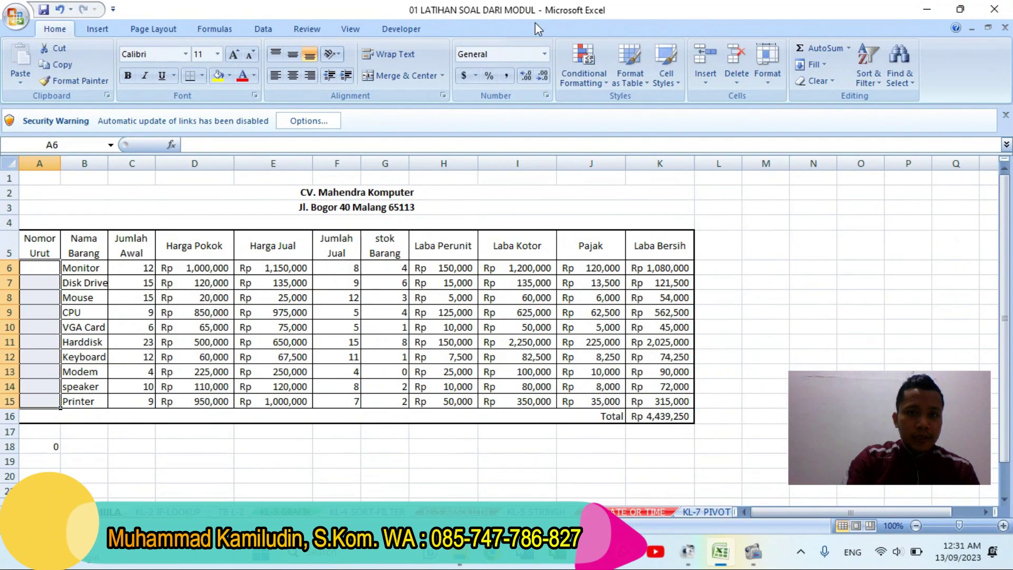
left_click(545, 54)
scroll(522, 221, "down", 1)
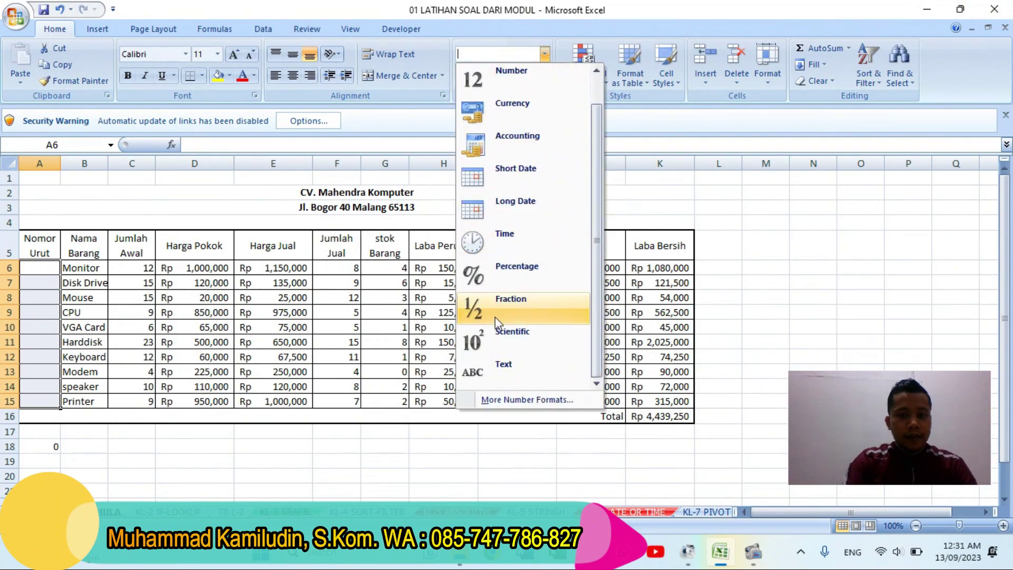
left_click(515, 369)
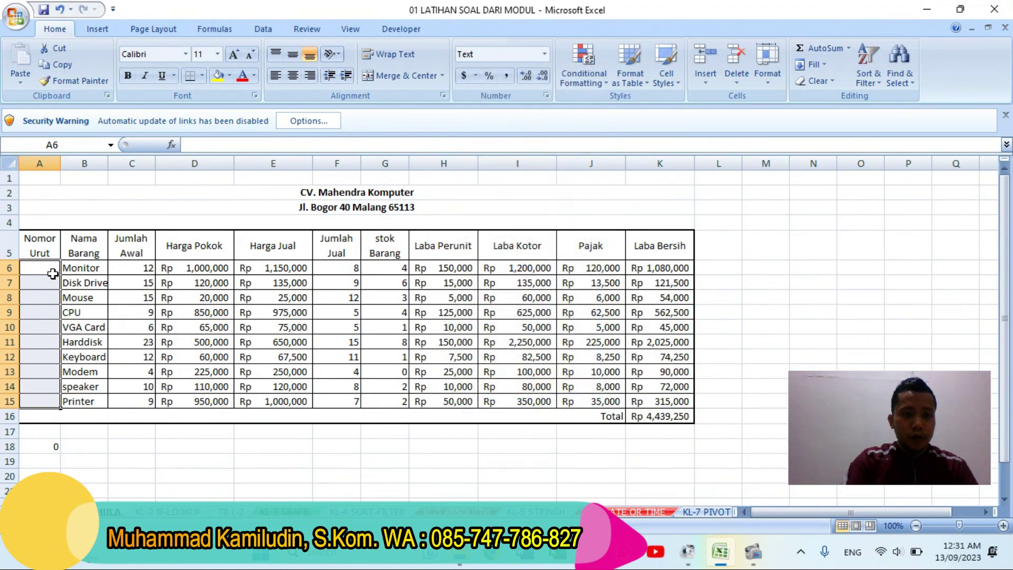
Enter 001 in cell A6 and fill the Nomor Urut series down to A15.
left_click(49, 268)
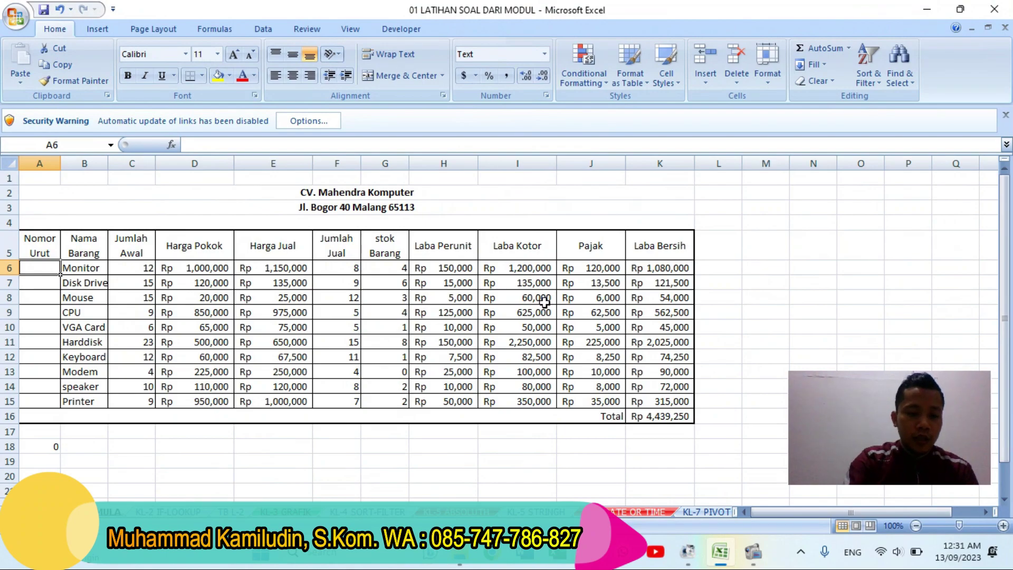
type("001")
key("Return")
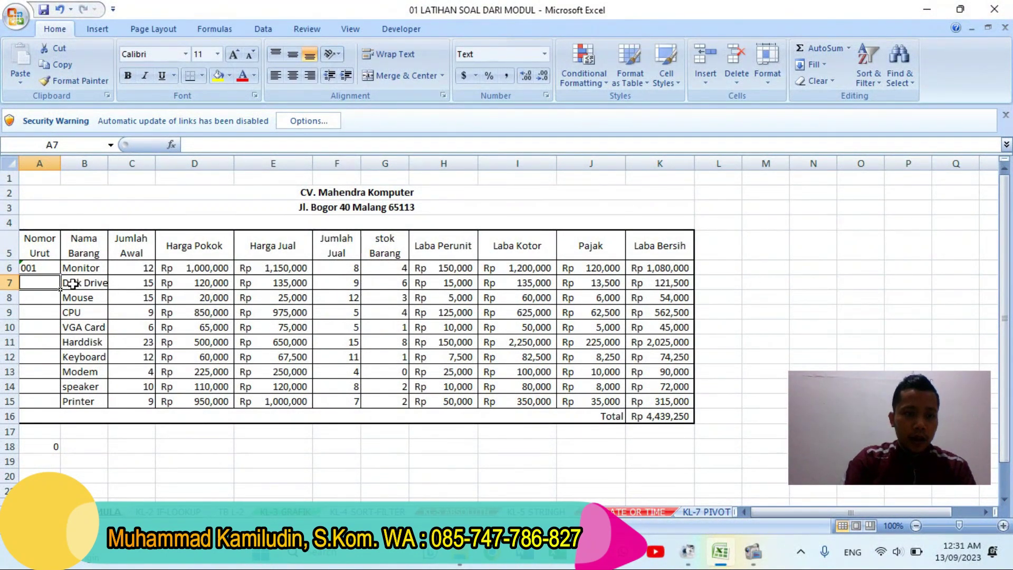
left_click(50, 268)
left_click_drag(61, 276, 59, 406)
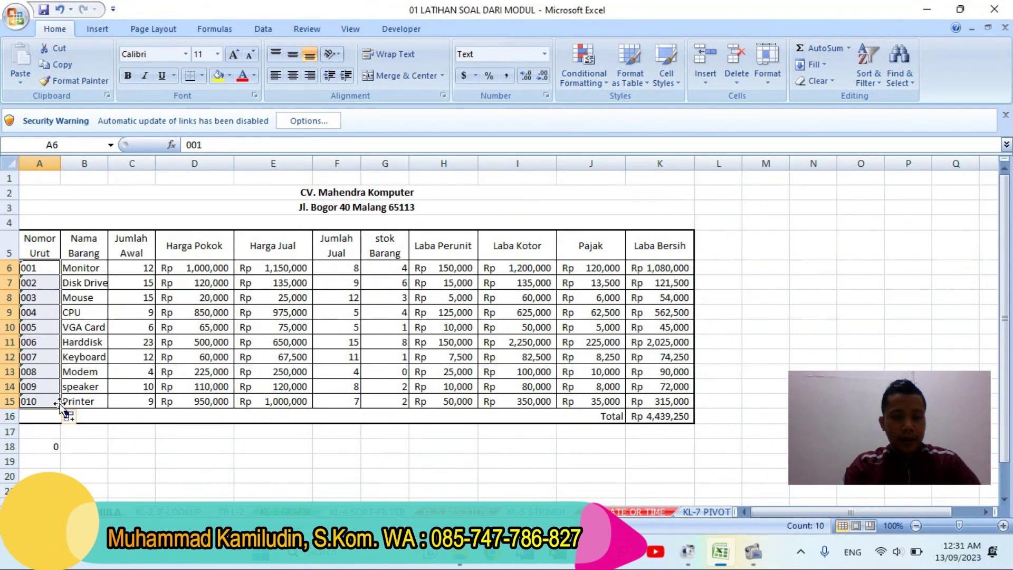
Replace the three-digit Nomor Urut entries with 1 in A6 and 2 in A7.
key("Delete")
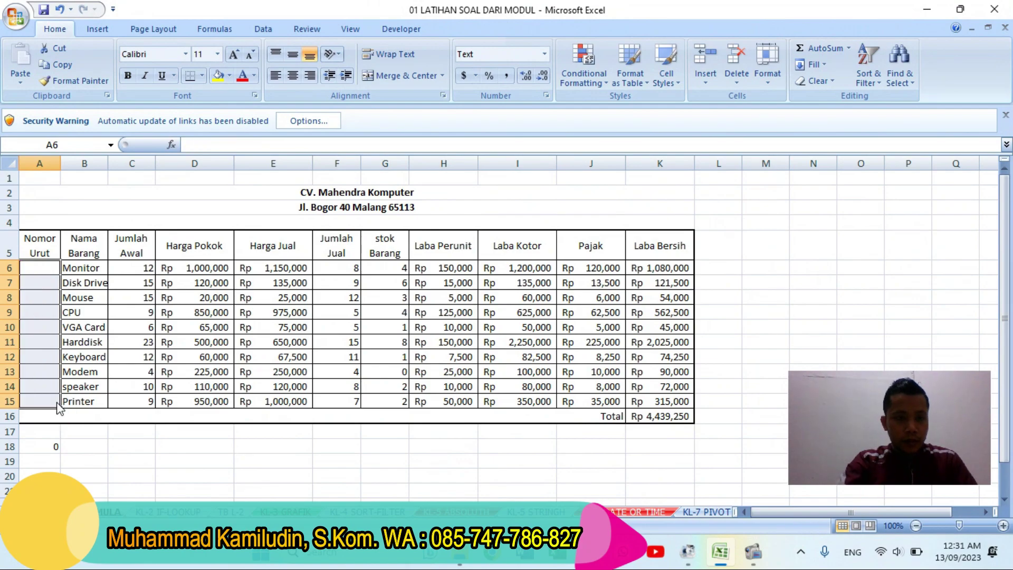
left_click(42, 275)
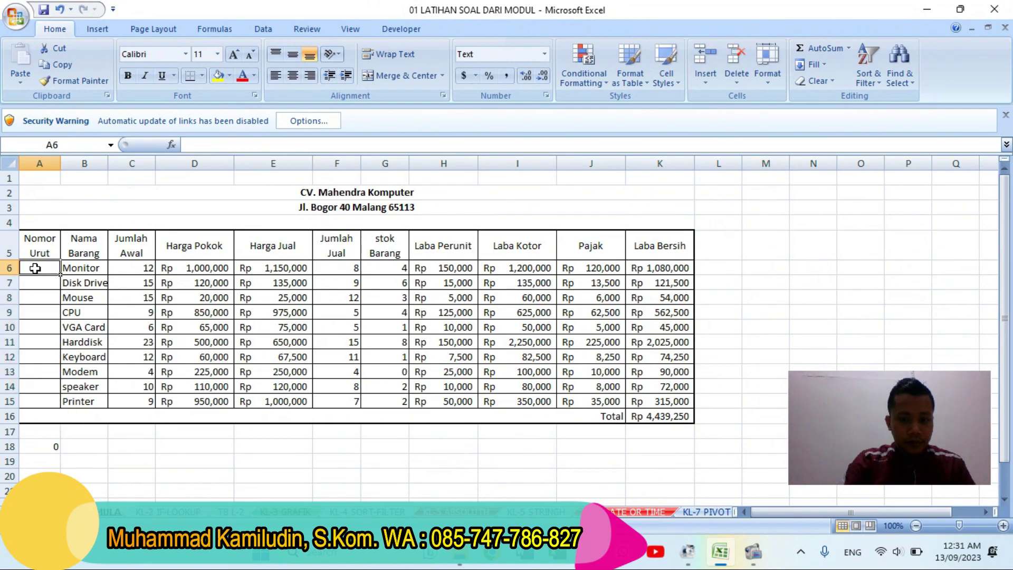
type("1")
key("Return")
type("2")
key("Return")
Fill the text numbering from A6:A7 down to A15.
left_click(34, 268)
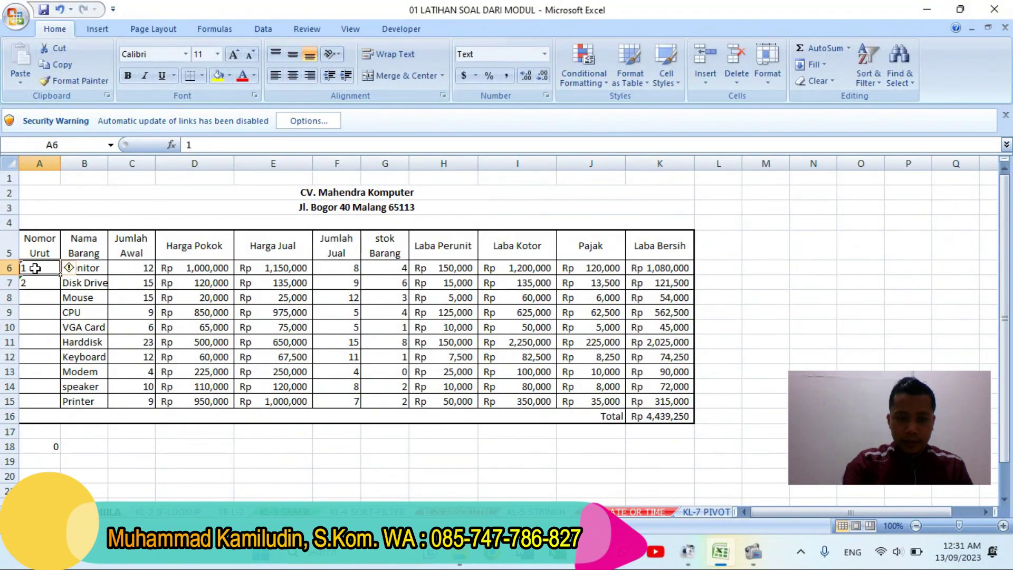
left_click_drag(35, 269, 34, 283)
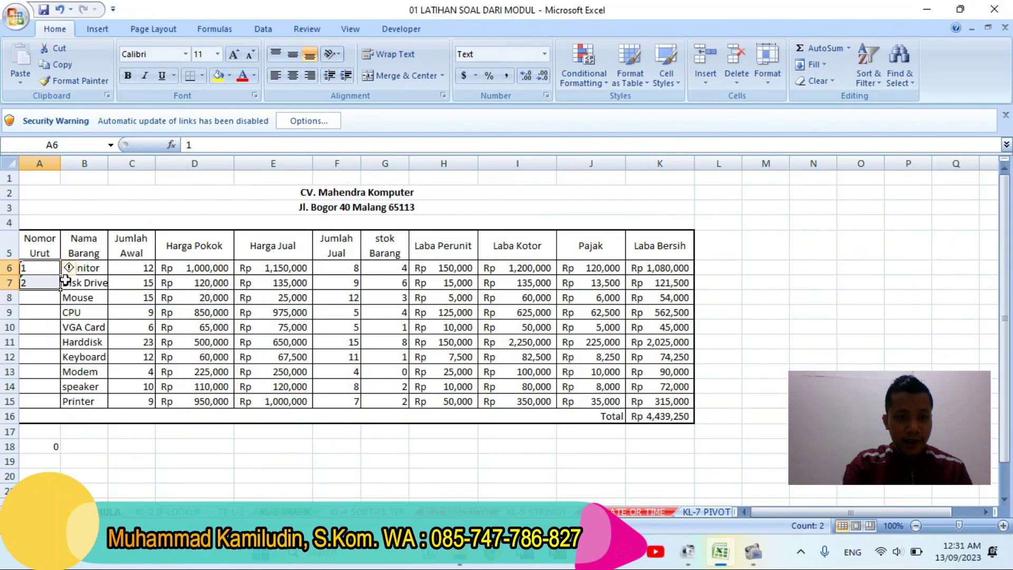
left_click_drag(47, 268, 61, 409)
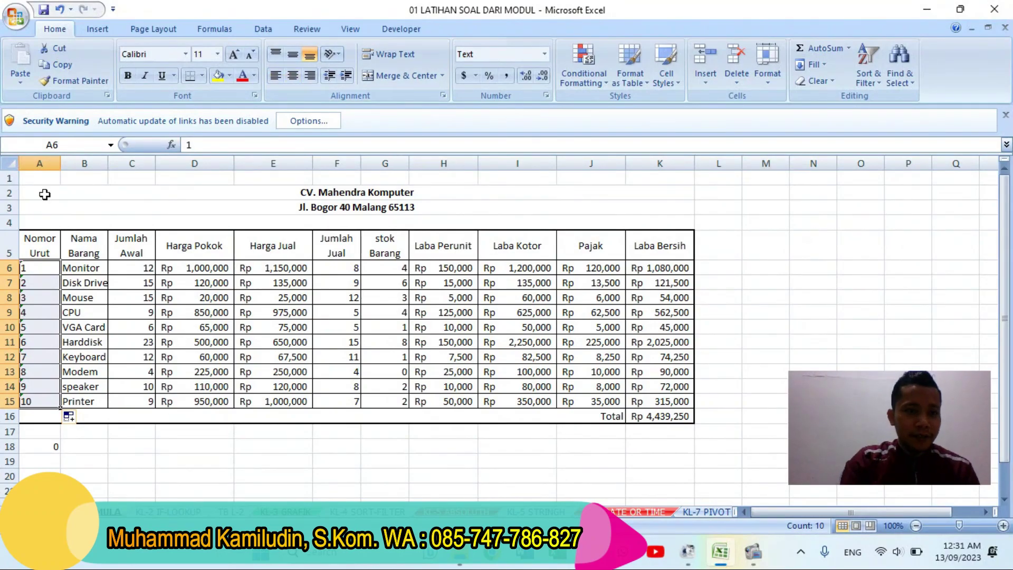
Center columns A, C, F and G horizontally and align their contents to the vertical middle.
left_click(40, 161)
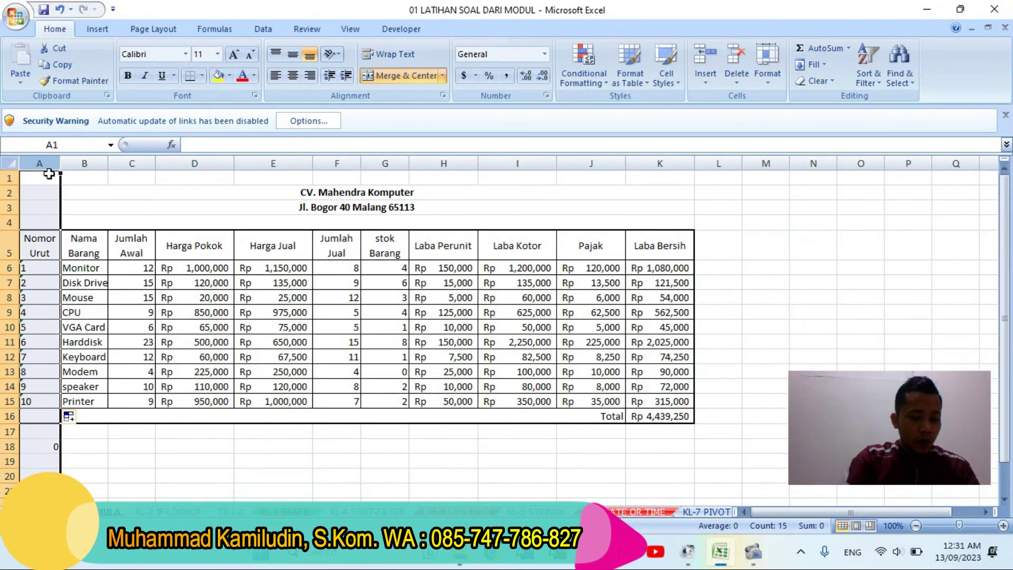
left_click(138, 162)
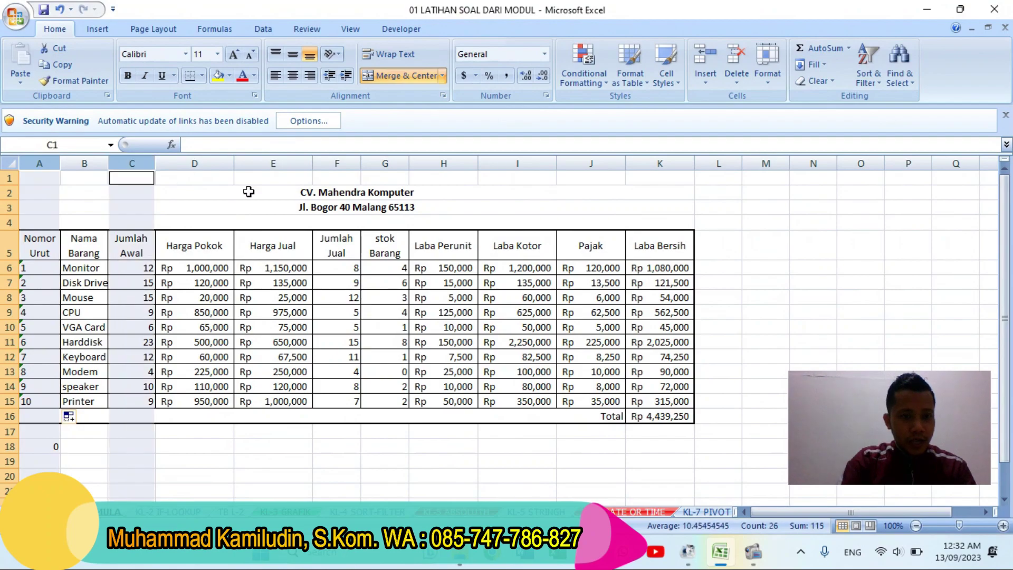
left_click(338, 164)
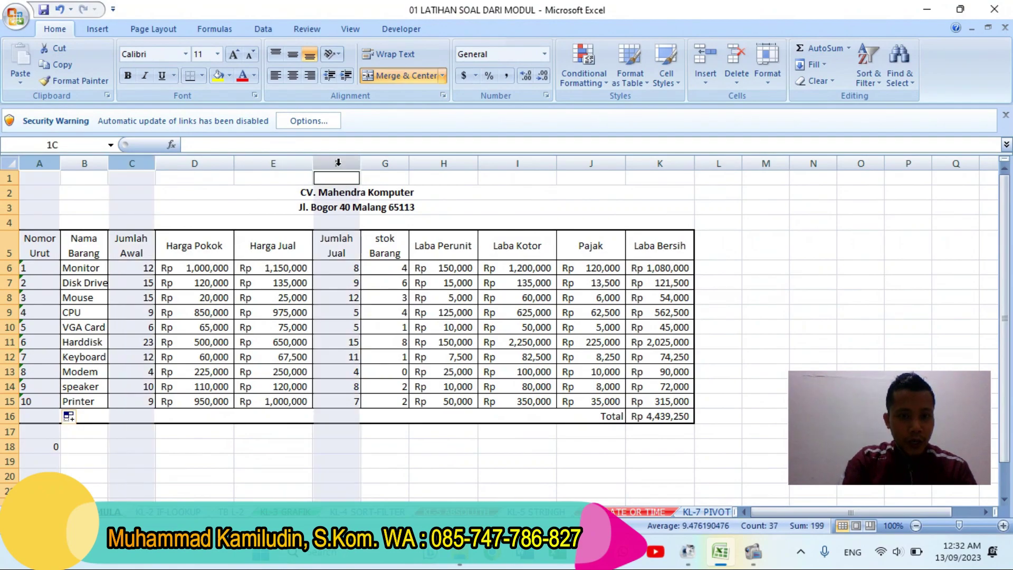
left_click(390, 164, "ctrl")
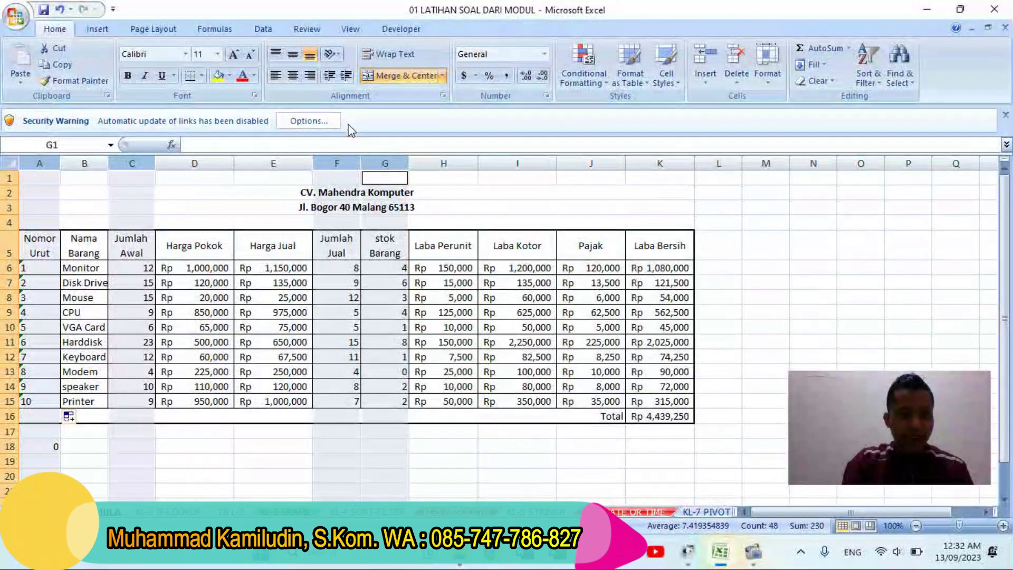
left_click(292, 75)
left_click(293, 55)
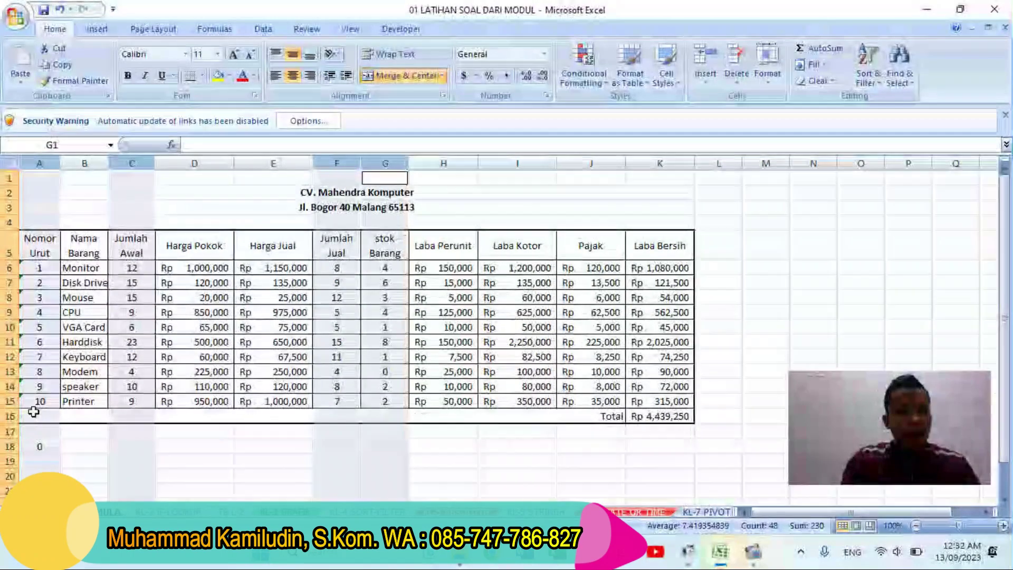
Clear the leftover value in cell A18 below the table.
left_click(36, 447)
key("Delete")
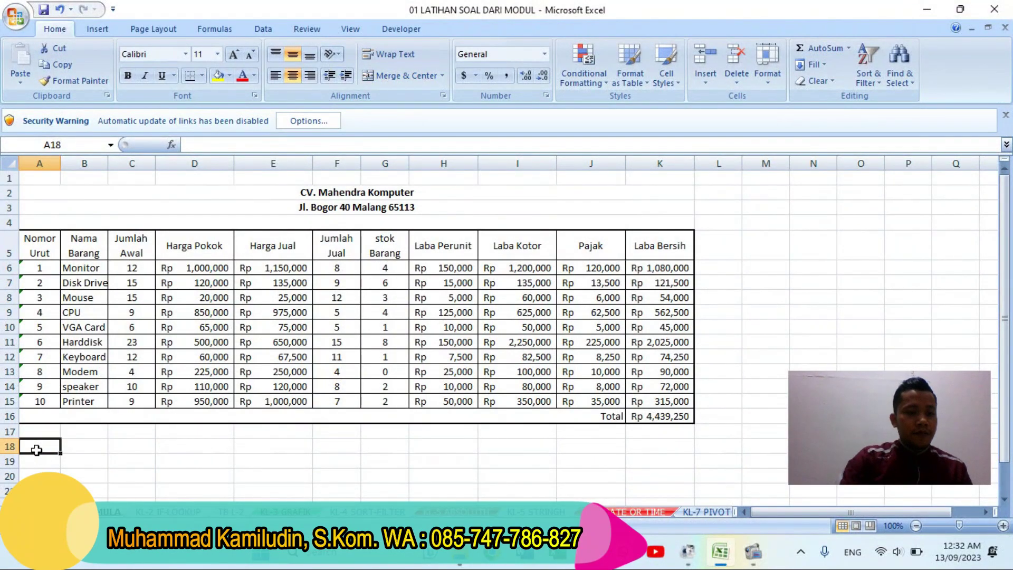
left_click(38, 163)
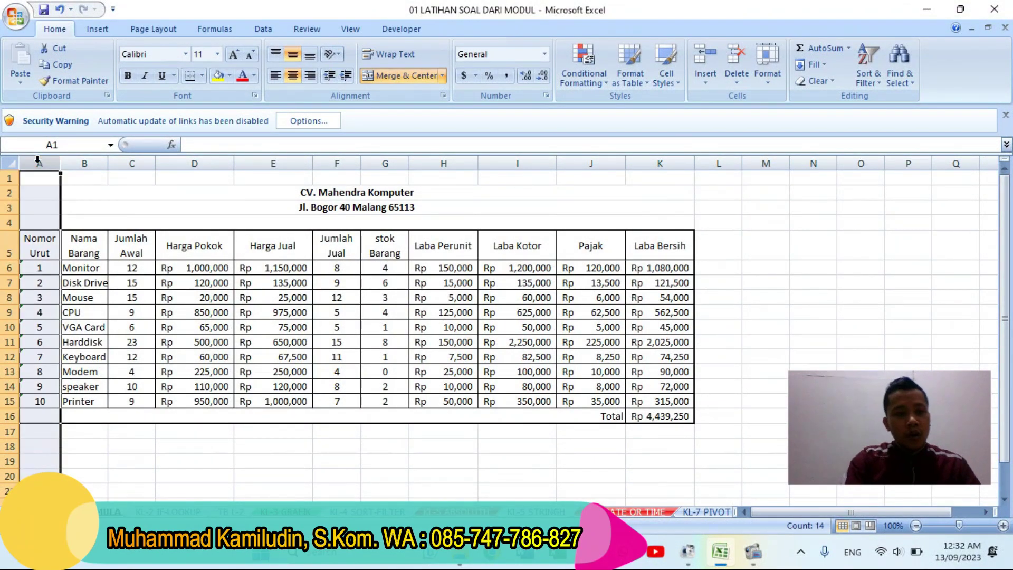
left_click(138, 163, "ctrl")
left_click(336, 163, "ctrl")
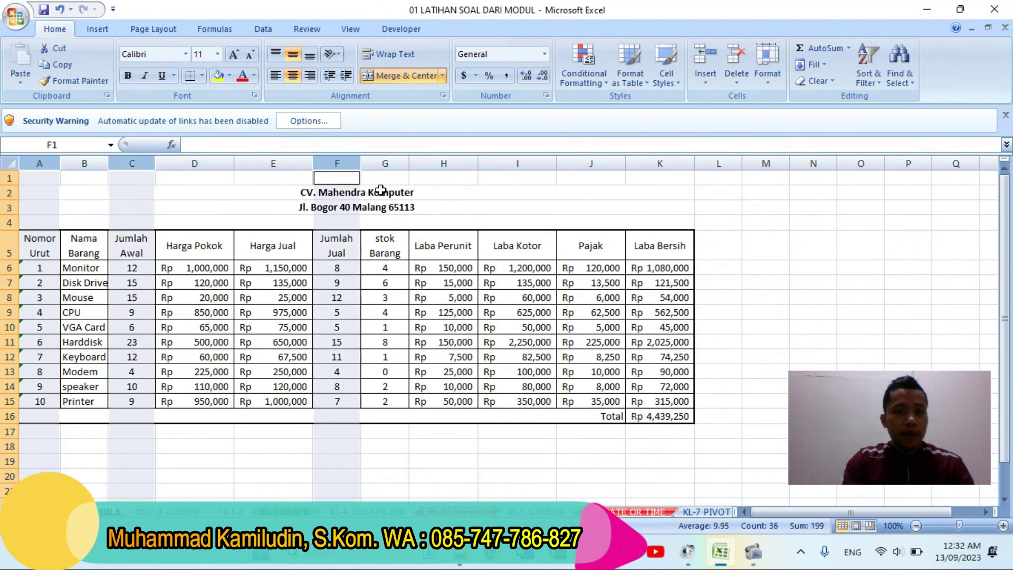
left_click(383, 164, "ctrl")
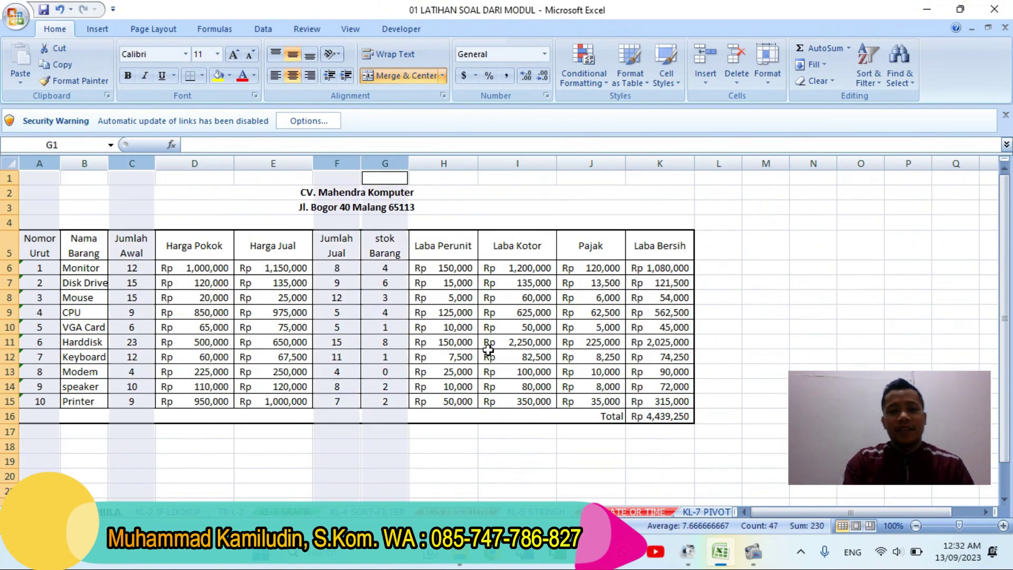
left_click(487, 344)
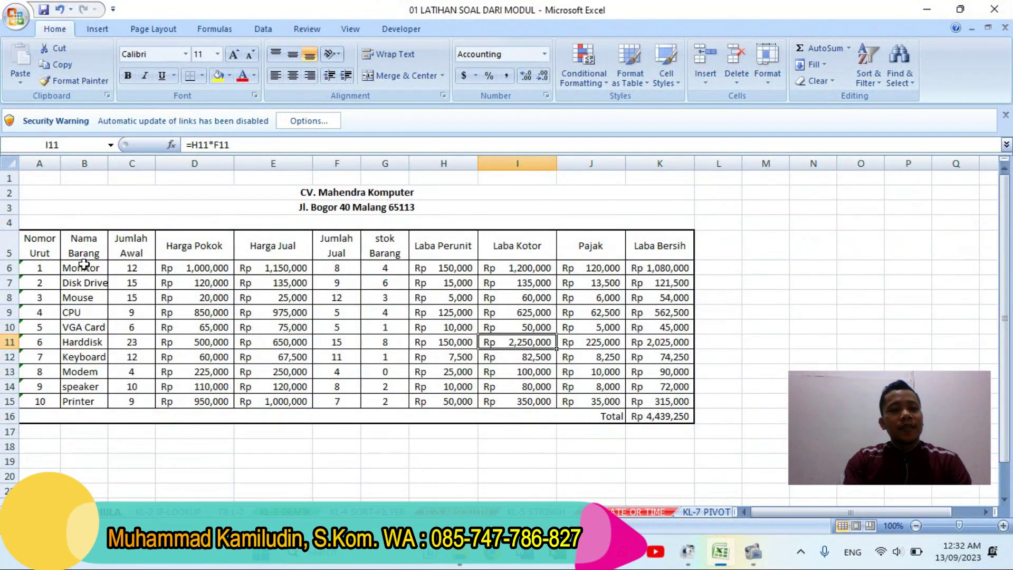
left_click(43, 161)
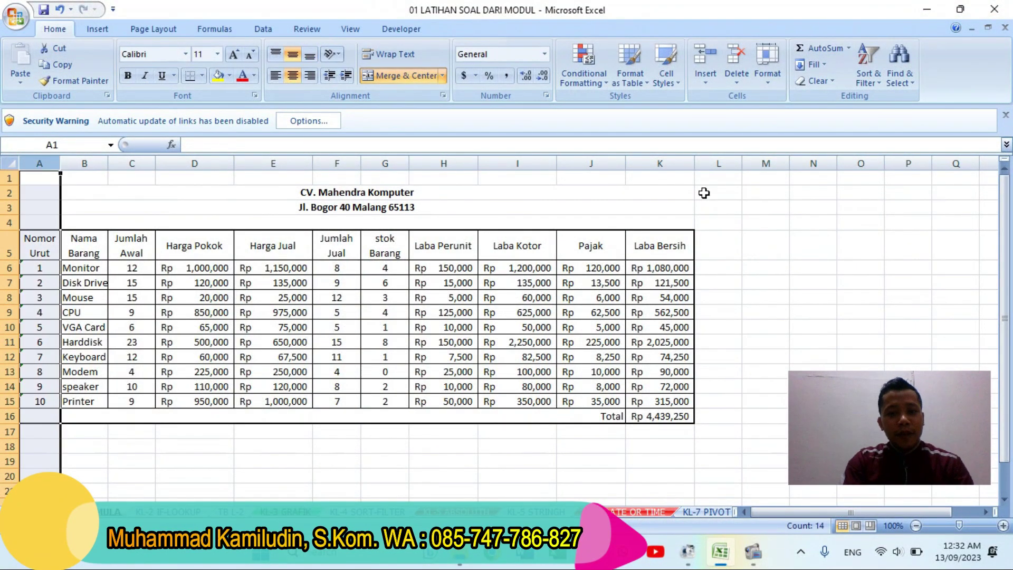
left_click(686, 166, "shift")
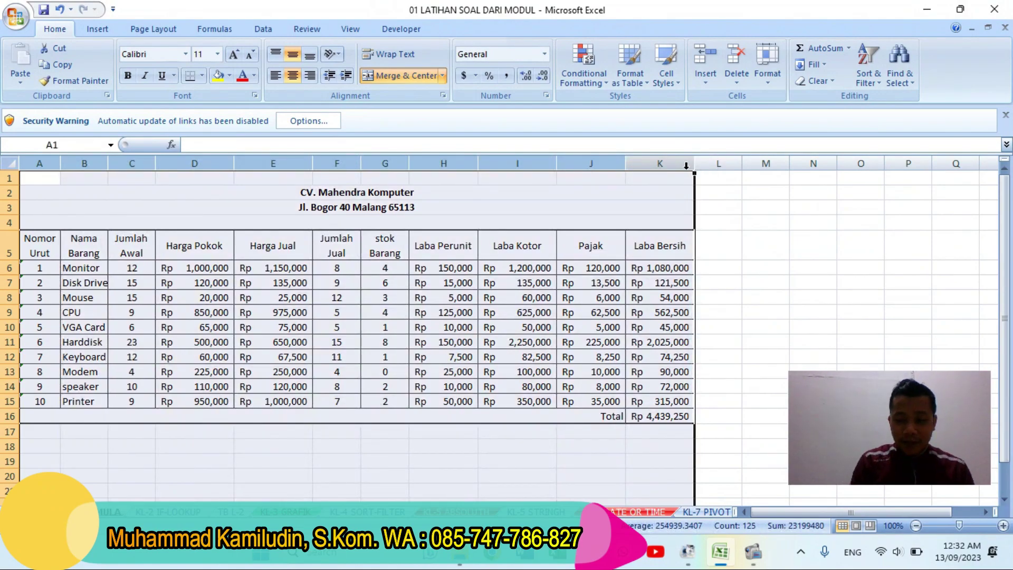
left_click(205, 338)
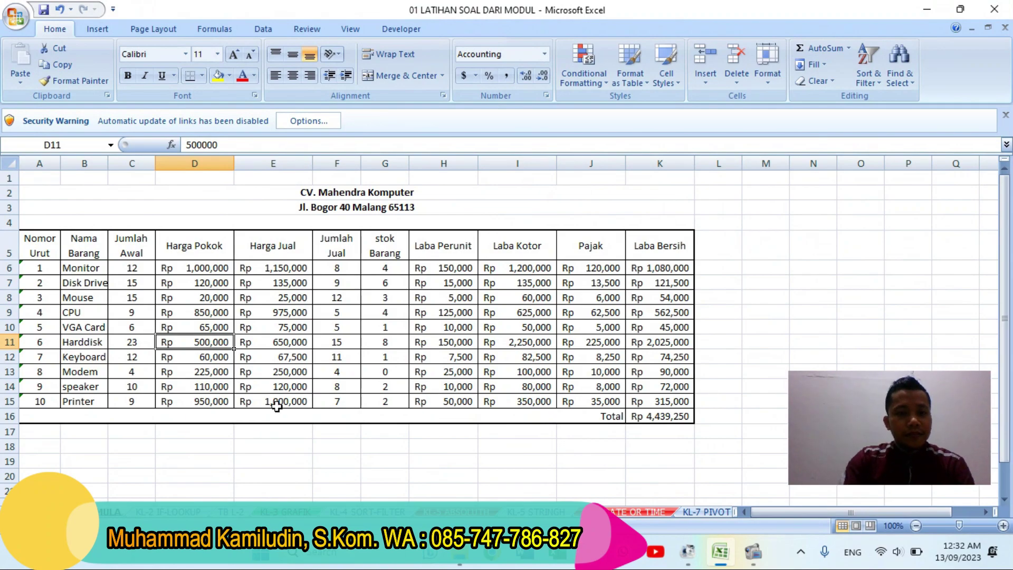
left_click(81, 457)
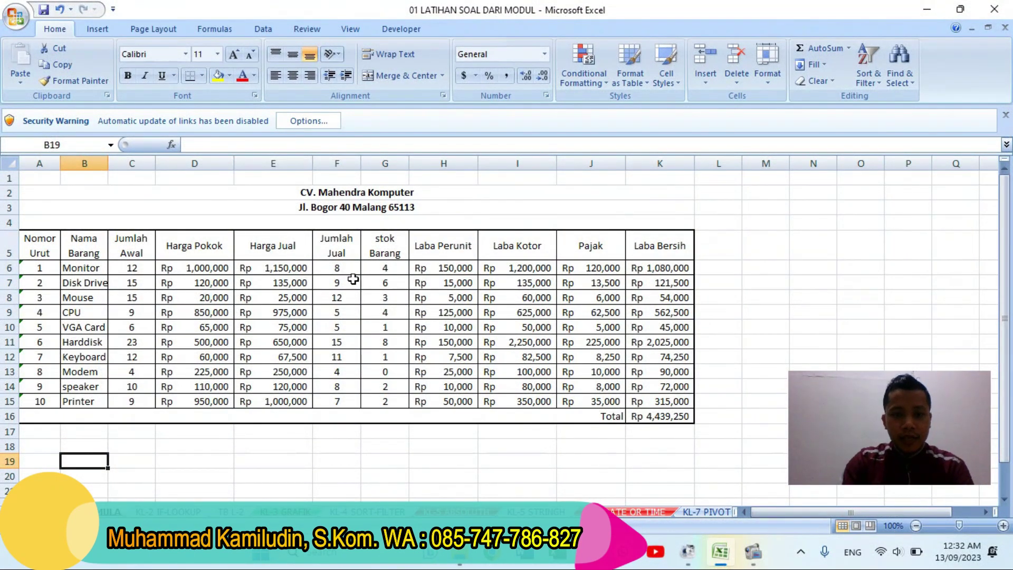
left_click(384, 243)
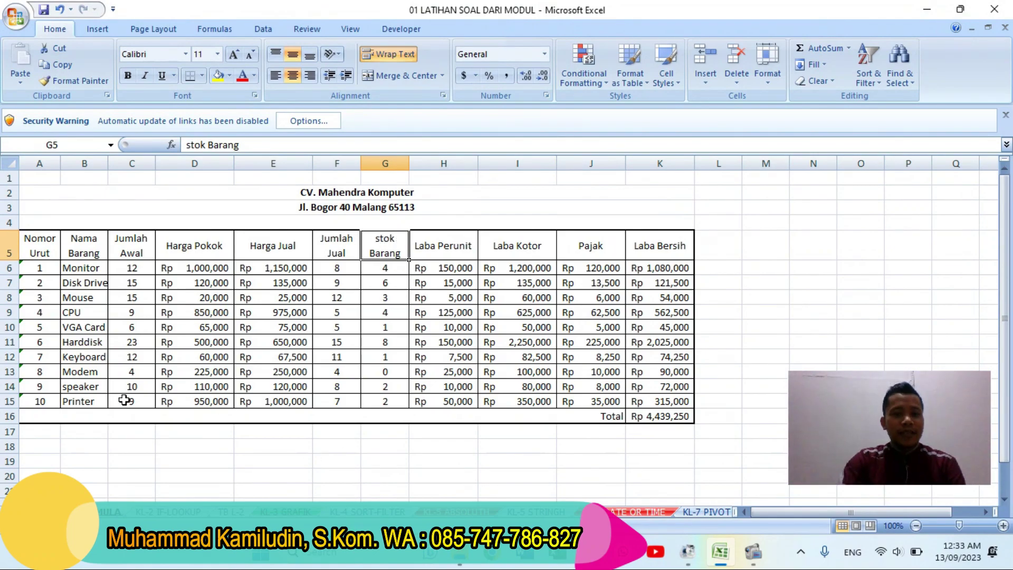
Enter =UPPER(A5) in cell A18 and fill the formula across to K18.
left_click(53, 446)
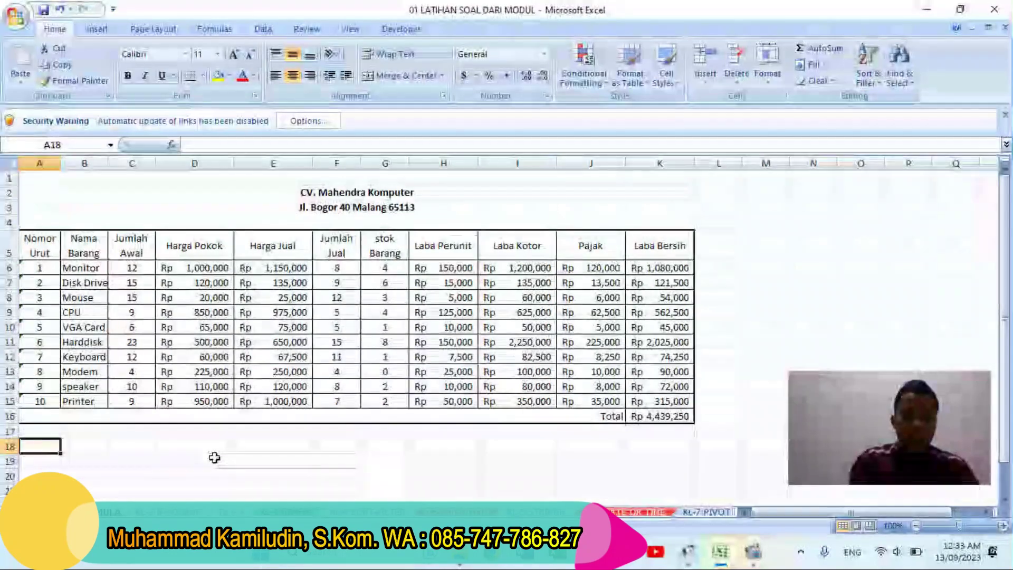
type("=")
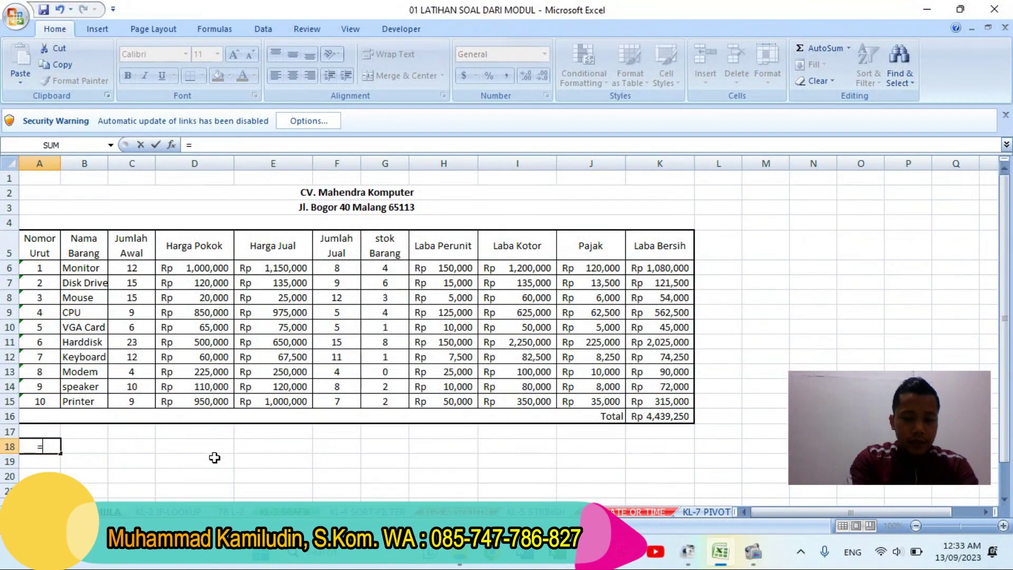
type("UP")
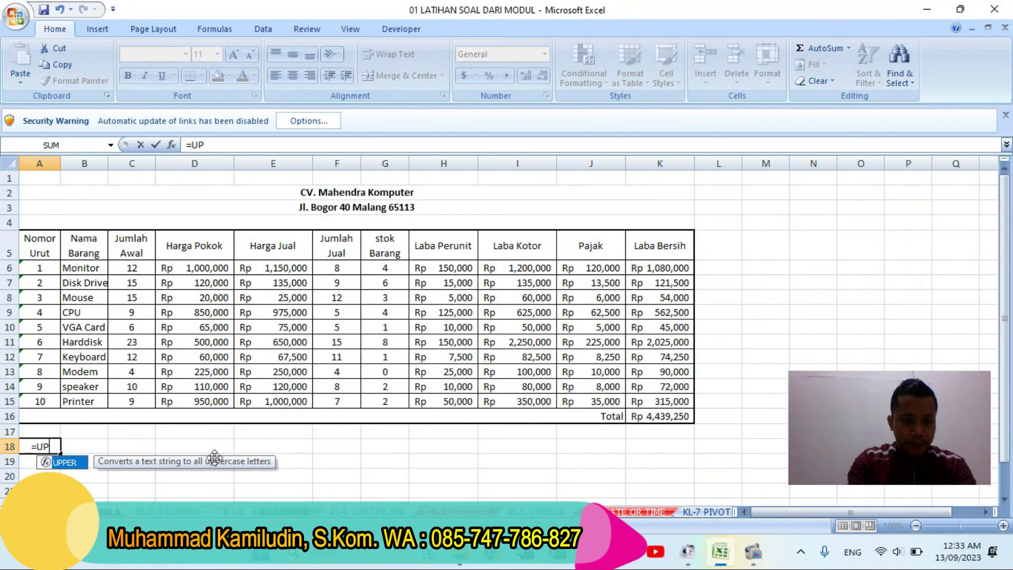
key("Tab")
left_click(38, 245)
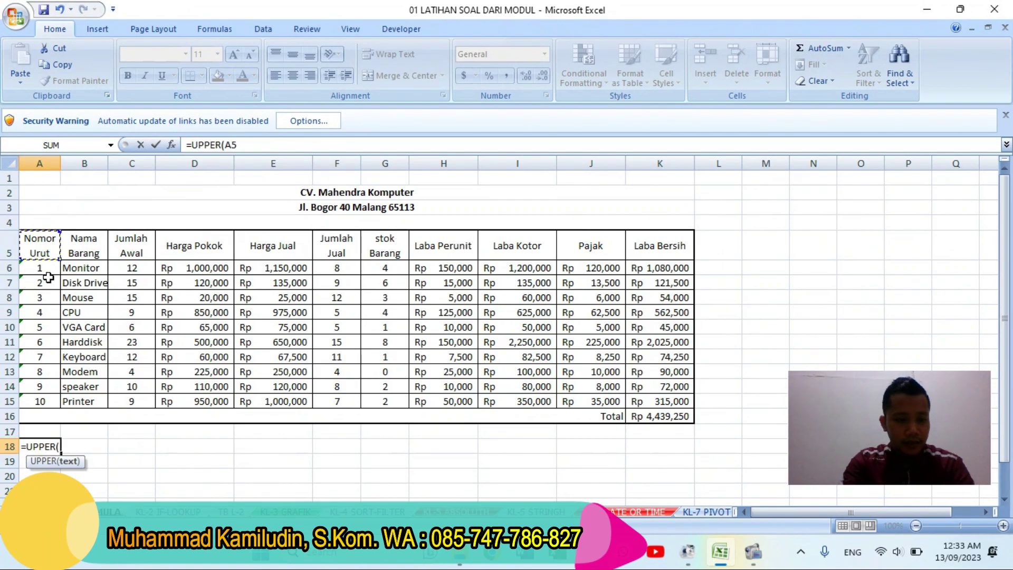
key("Tab")
left_click(42, 446)
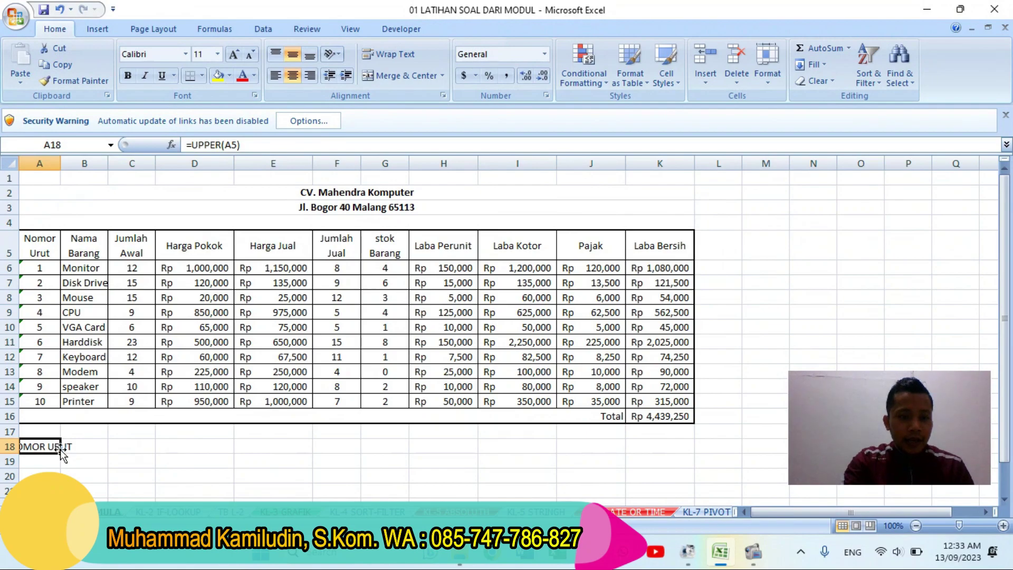
left_click_drag(60, 453, 674, 483)
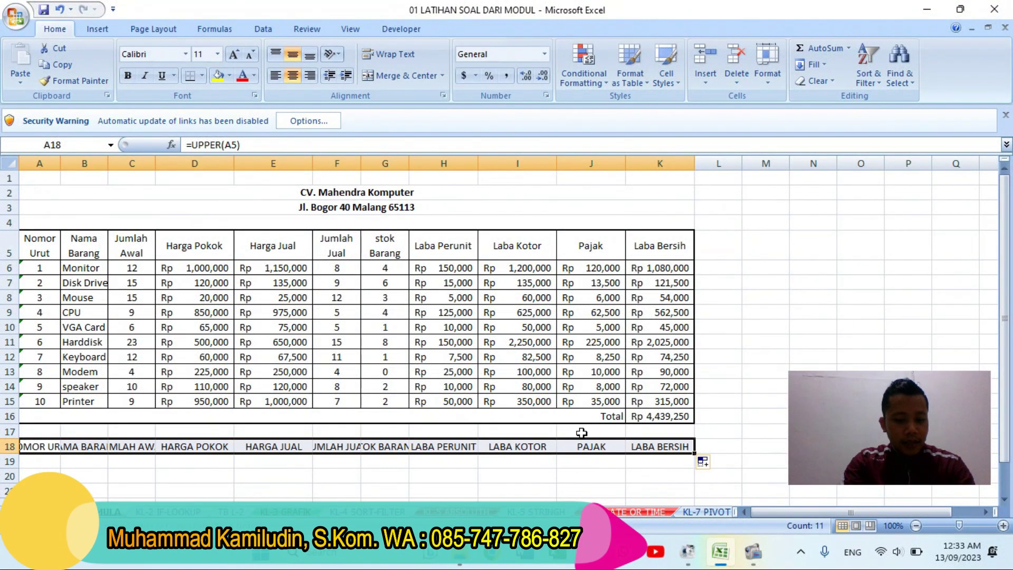
Copy the uppercase headings in A18:K18 and paste them as values over the table's header row starting at A5.
key("ctrl+c")
left_click(37, 246)
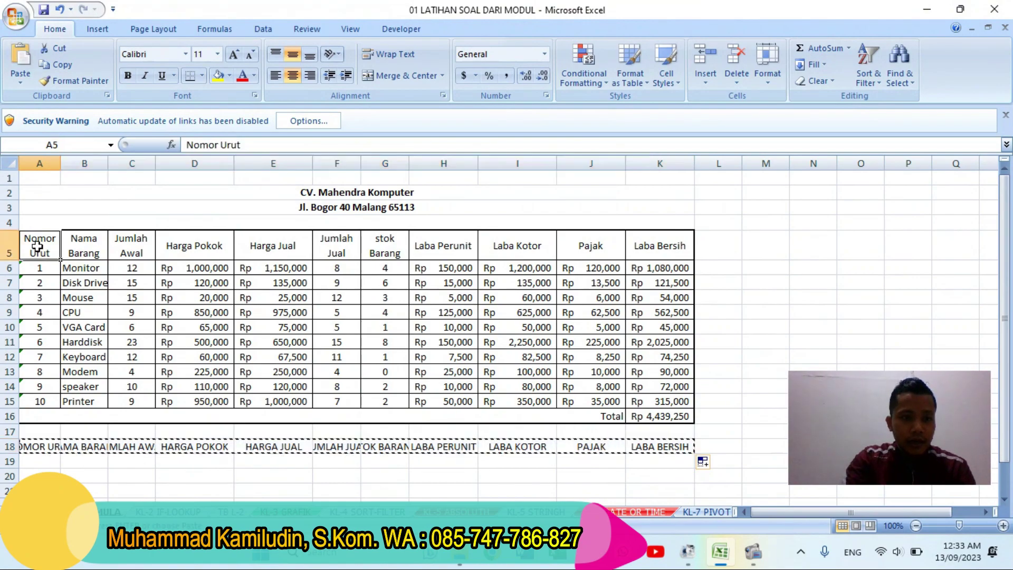
right_click(37, 246)
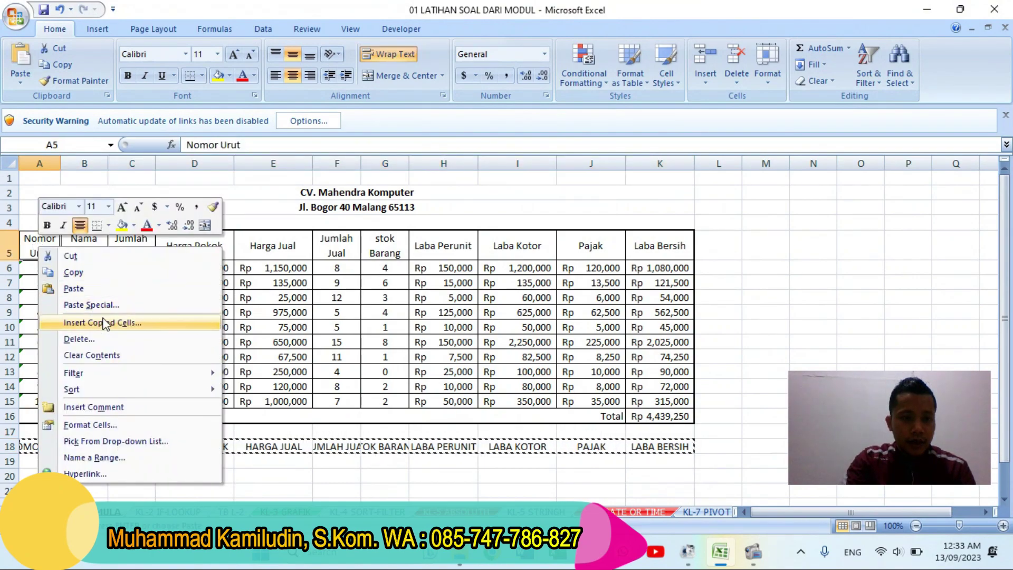
left_click(97, 305)
left_click(37, 254)
left_click(171, 407)
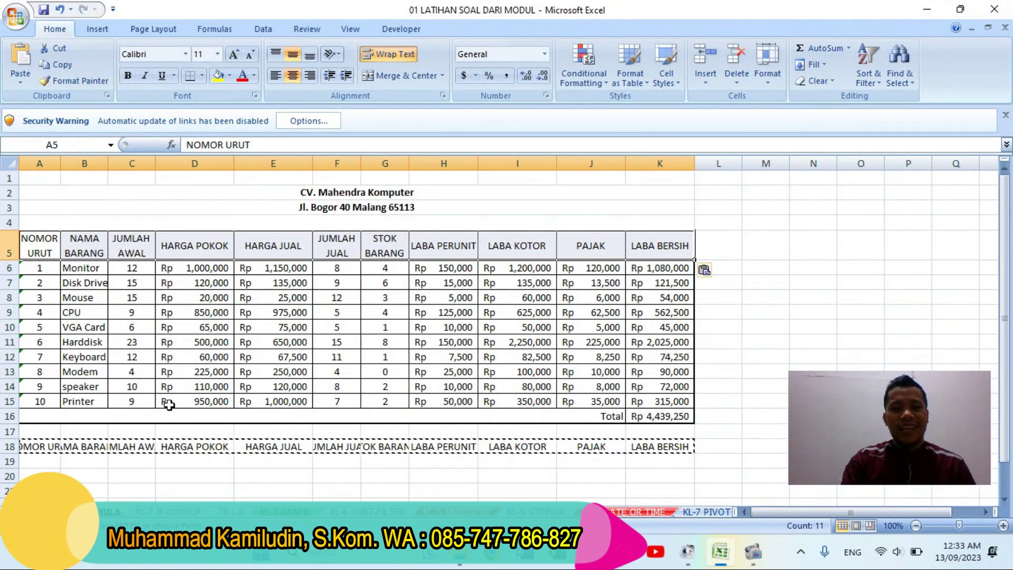
Replace the UPPER function in cell A18 so the formula reads =LOWER(A5).
left_click(34, 449)
left_click(224, 144)
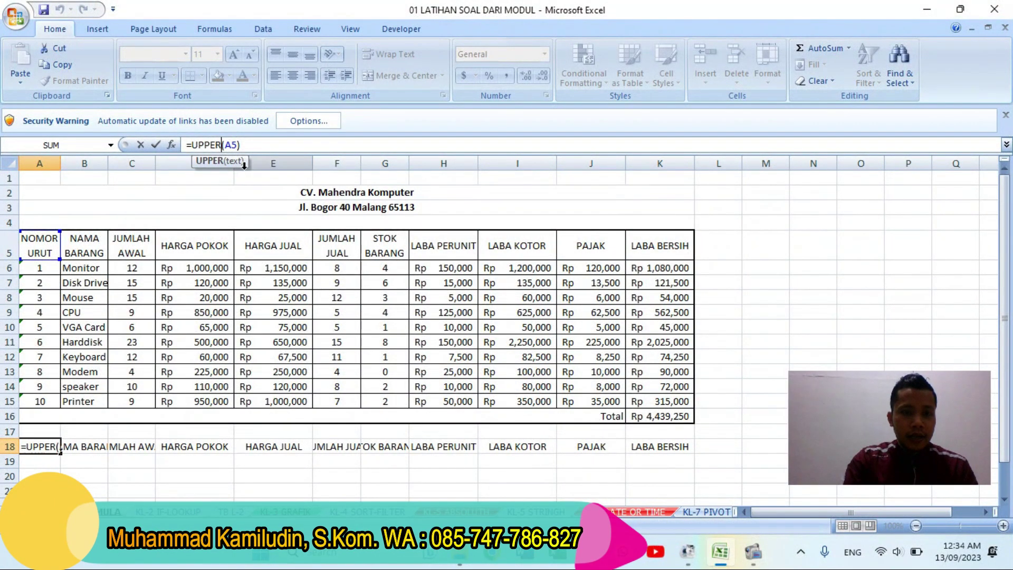
key("BackSpace")
key("BackSpace")
key("BackSpace")
key("BackSpace")
key("BackSpace")
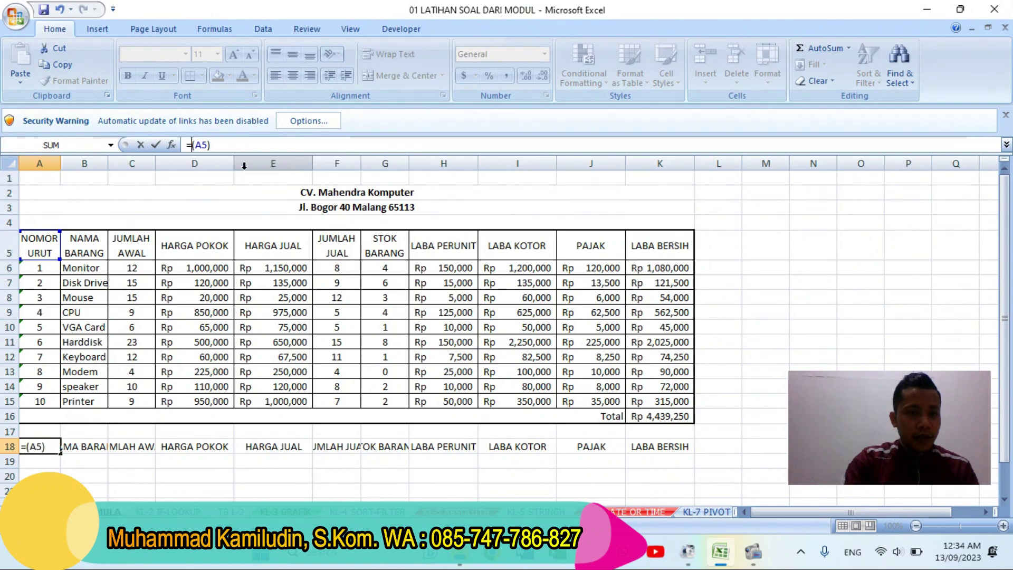
type("LO")
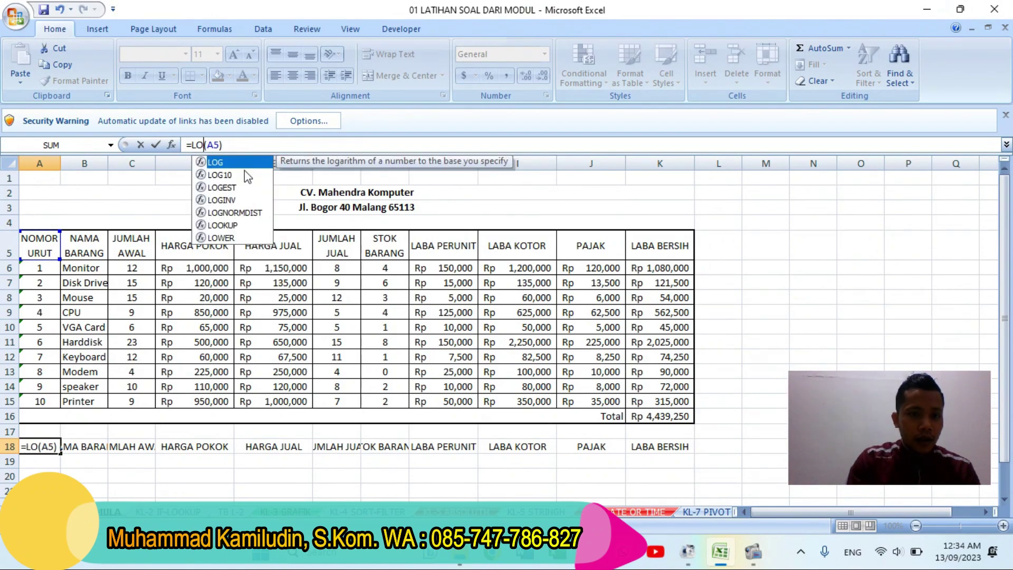
key("Down")
key("Down")
key("Down")
key("Down")
key("Down")
key("Down")
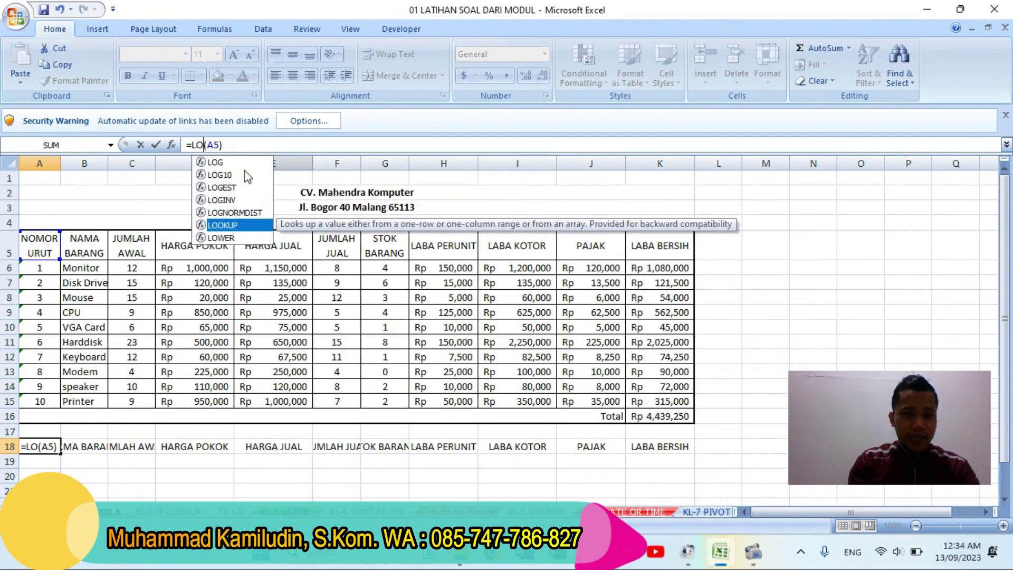
key("Tab")
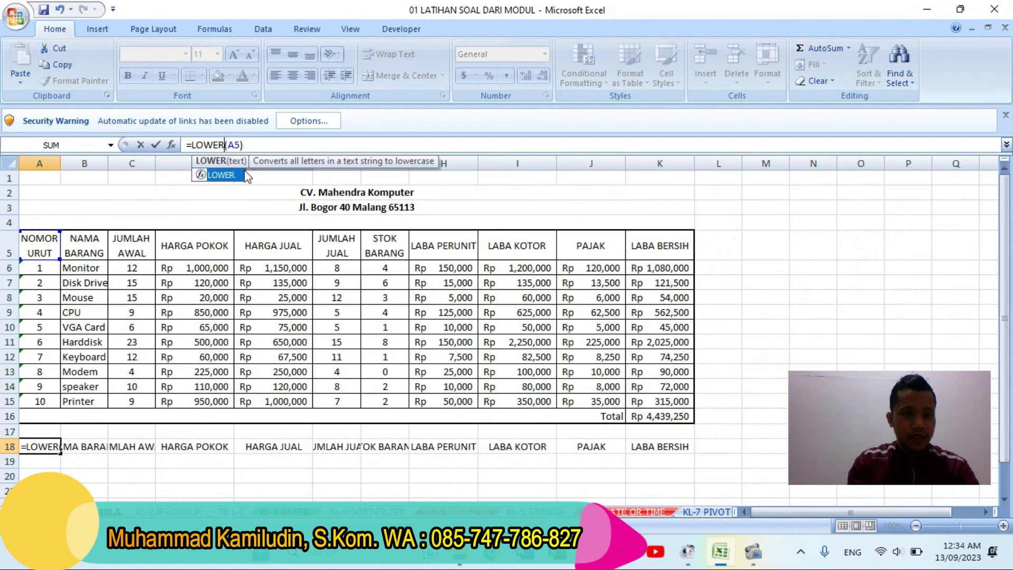
key("Return")
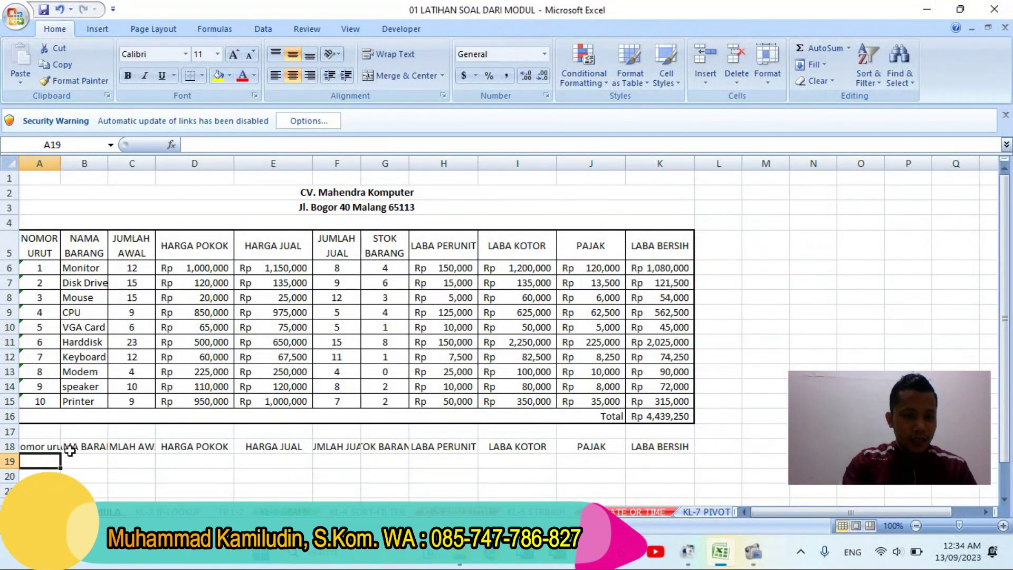
Fill the LOWER formula from A18 across to K18.
left_click(40, 445)
left_click_drag(62, 453, 600, 477)
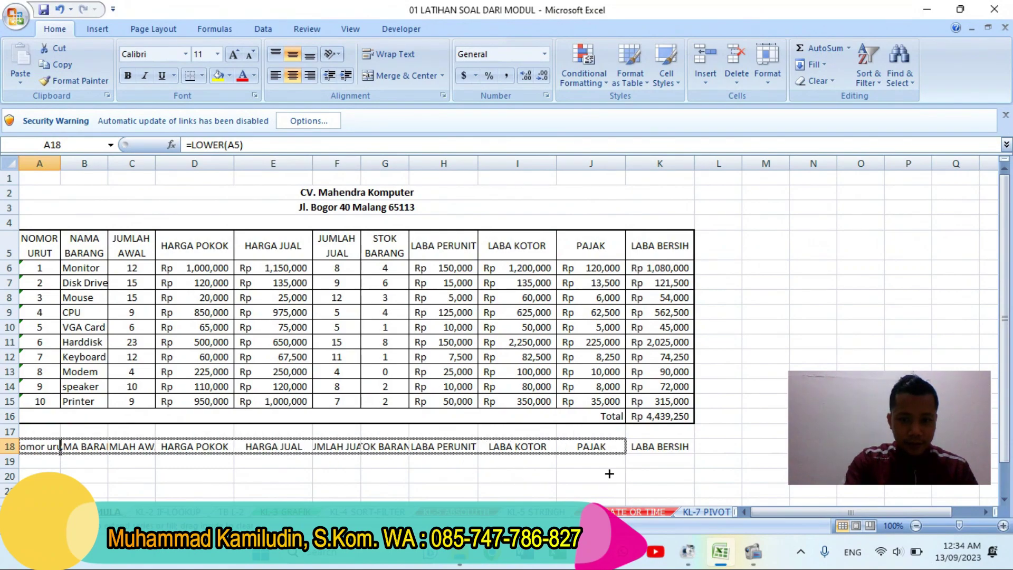
left_click_drag(655, 454, 660, 454)
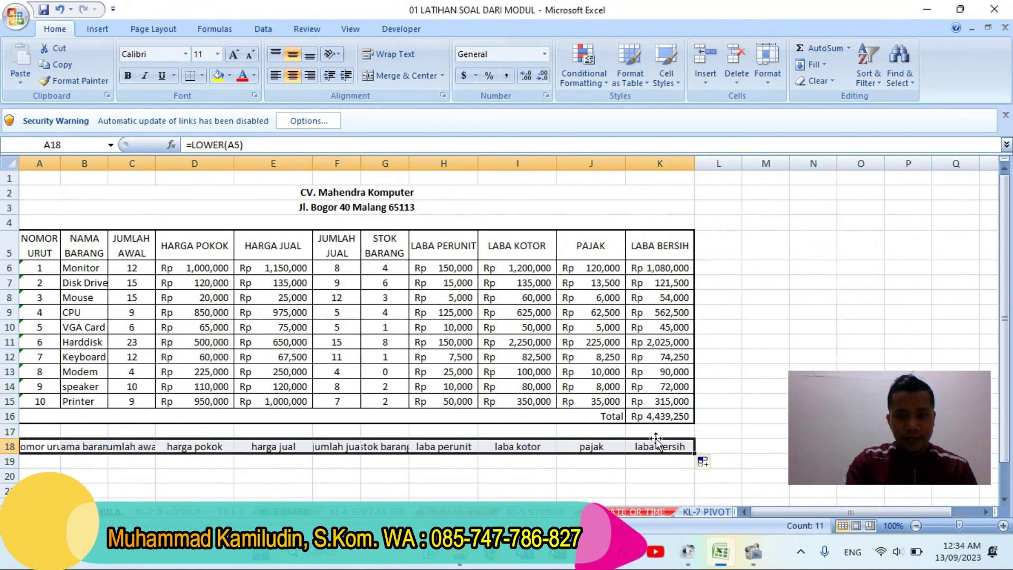
Copy the lowercase headings in A18:K18 and paste them as values over the header row starting at A5.
key("ctrl+c")
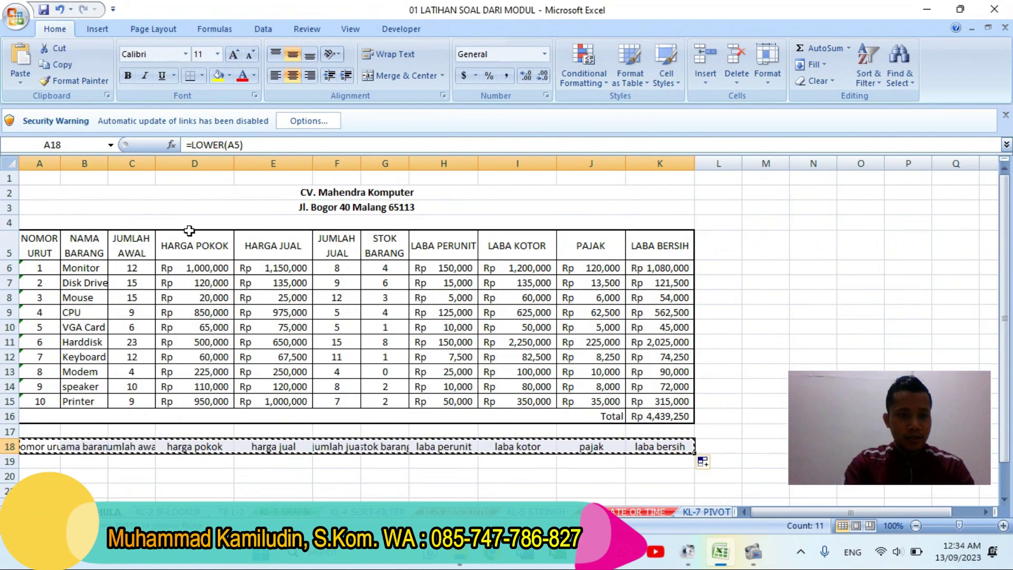
left_click(42, 253)
right_click(43, 252)
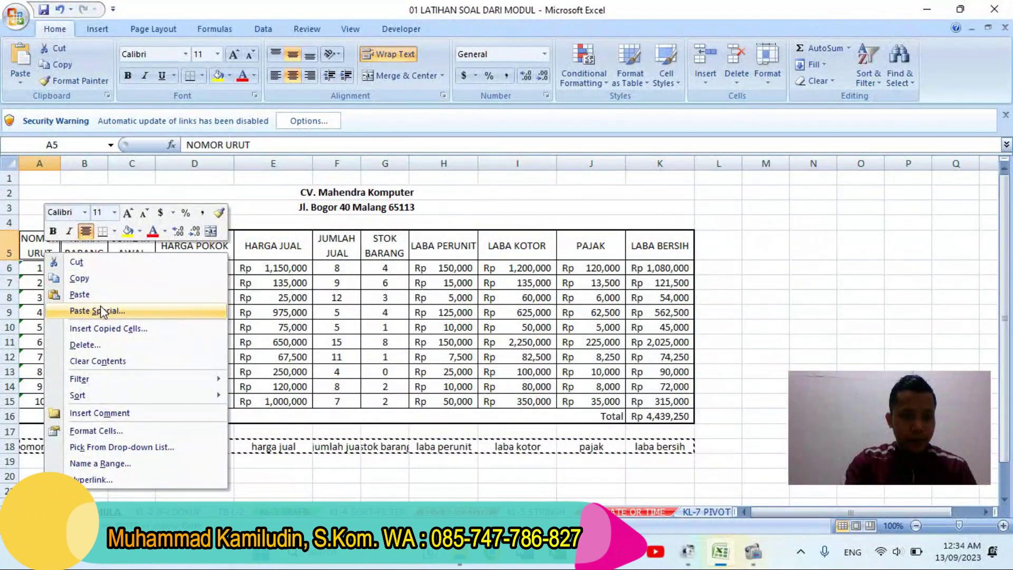
left_click(97, 311)
left_click(36, 249)
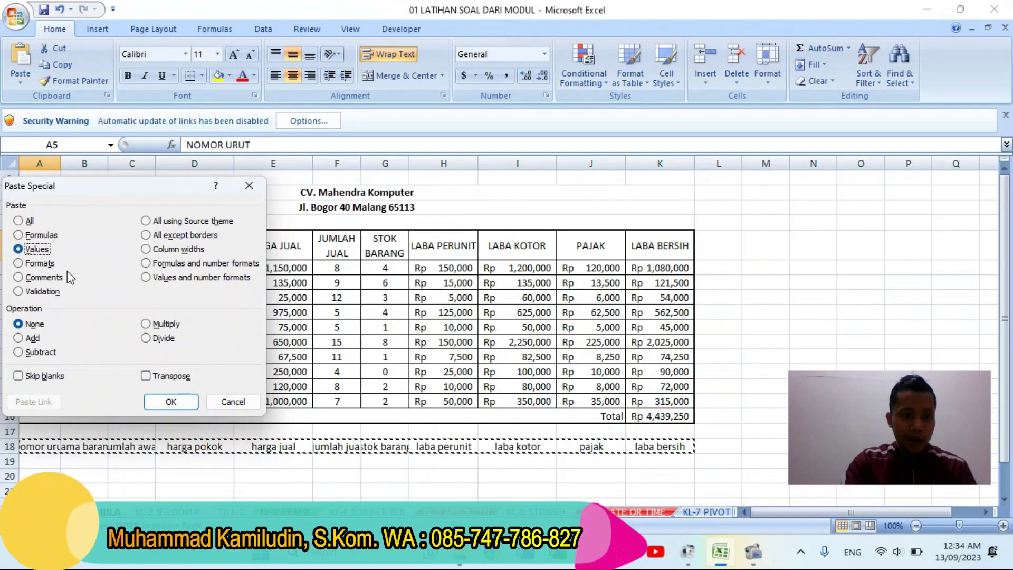
left_click(171, 401)
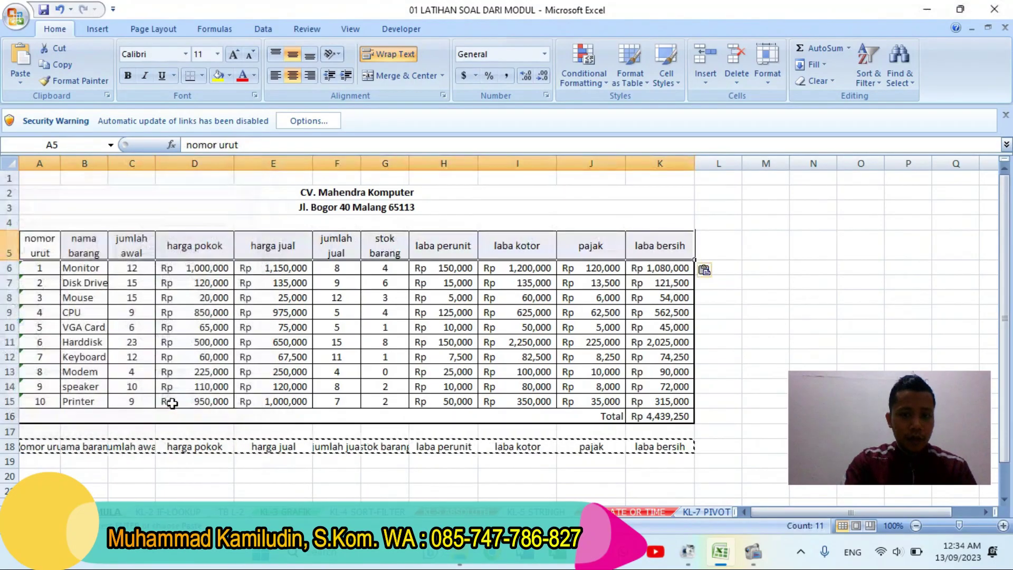
Replace the LOWER function in A18 so the formula reads =PROPER(A5), and fill it across to K18.
left_click(31, 448)
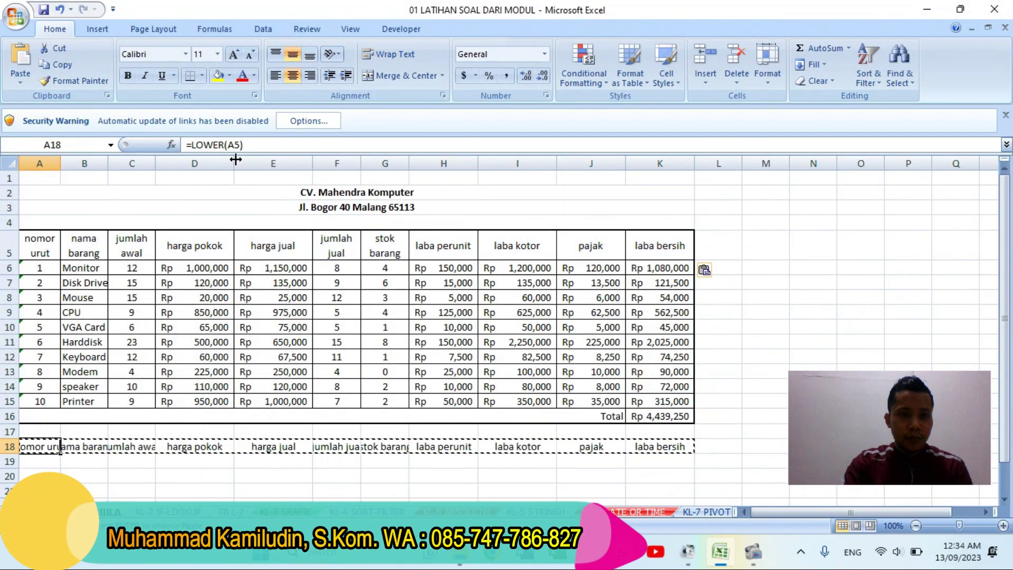
double_click(217, 145)
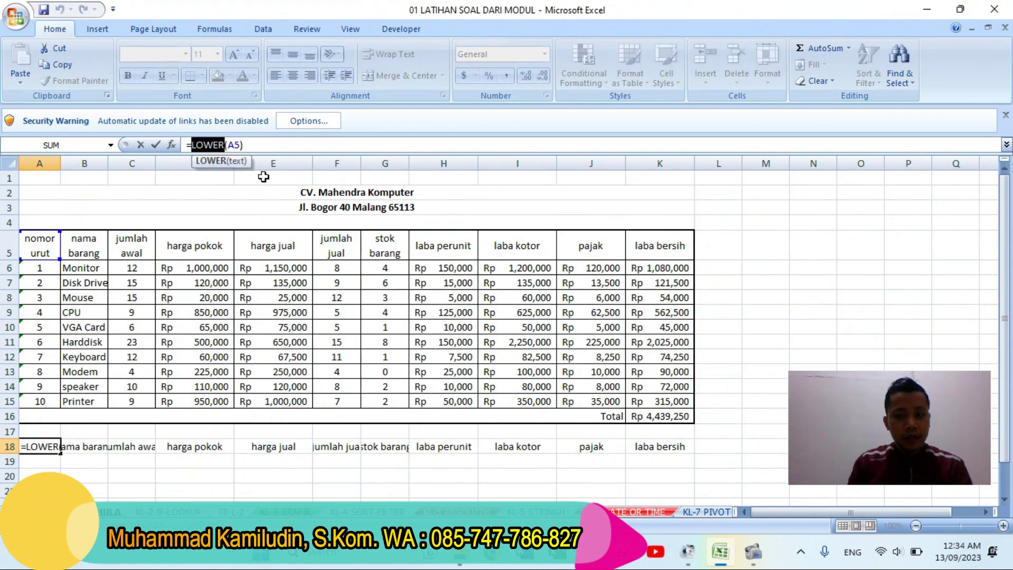
type("PRO")
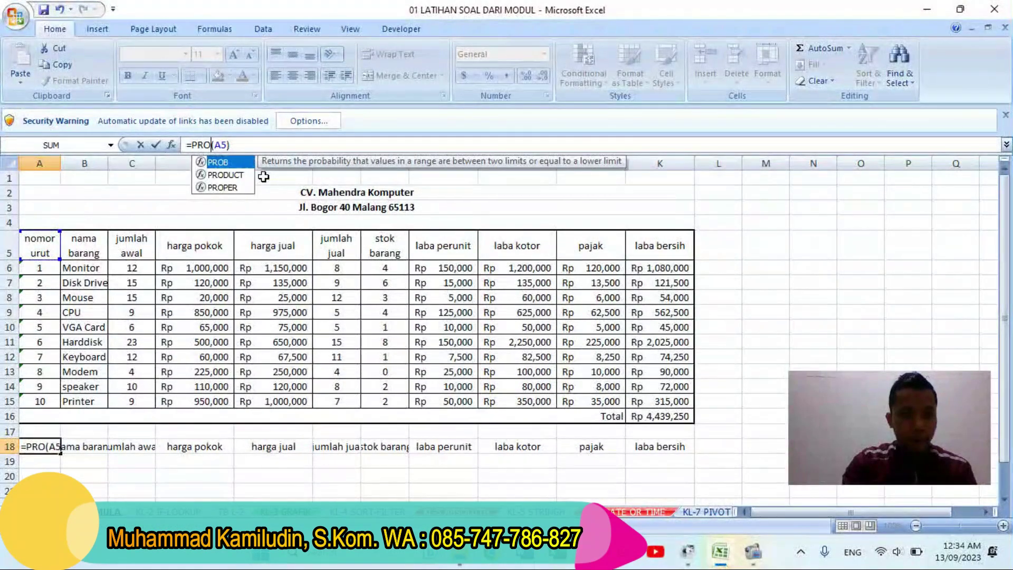
key("Down")
key("Down")
type("PER")
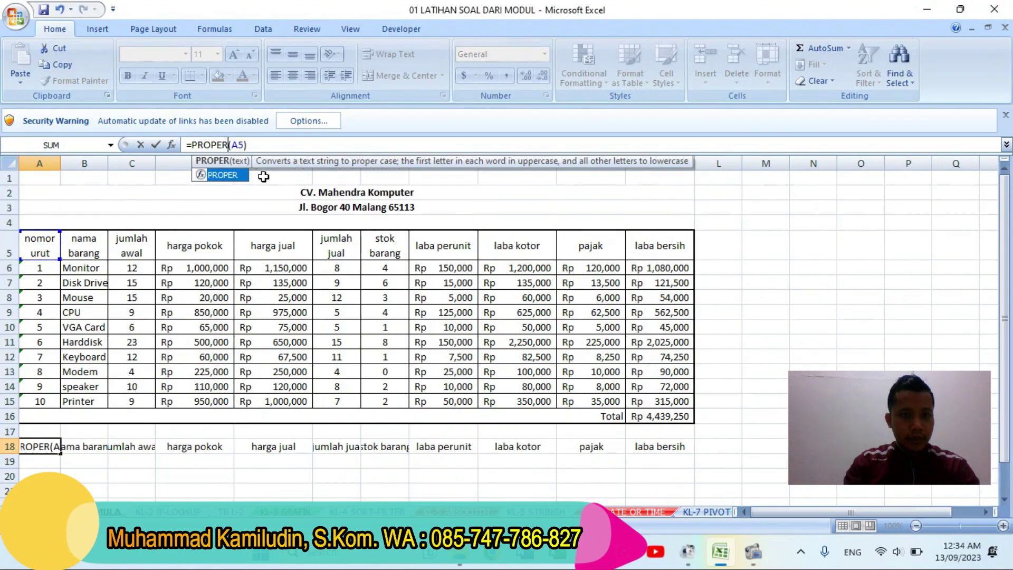
key("Return")
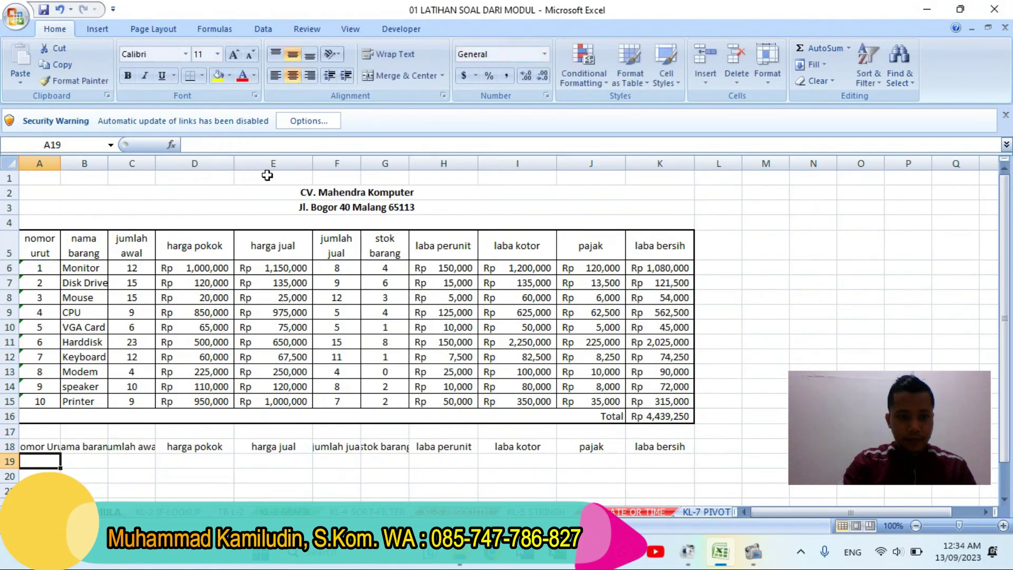
left_click(59, 448)
left_click_drag(60, 451, 680, 454)
Copy the proper-case headings in A18:K18 and paste them as values over the header row starting at A5.
key("ctrl+c")
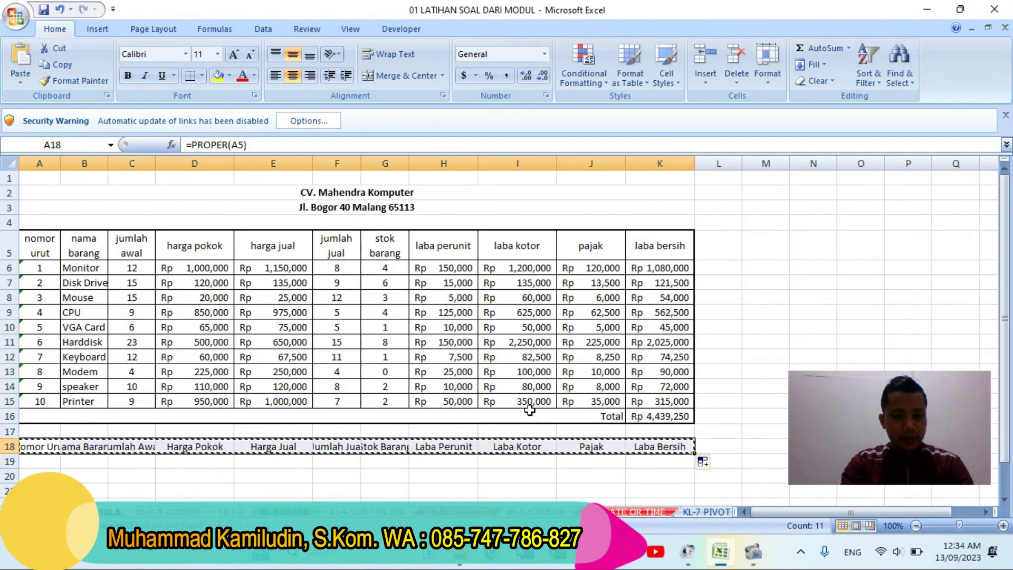
left_click(40, 251)
right_click(41, 252)
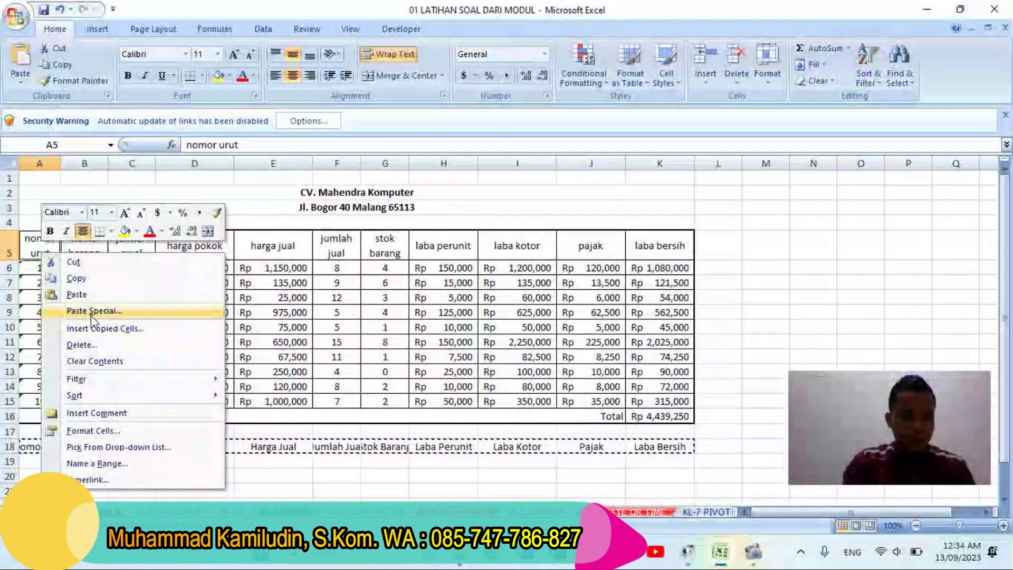
left_click(95, 311)
left_click(31, 259)
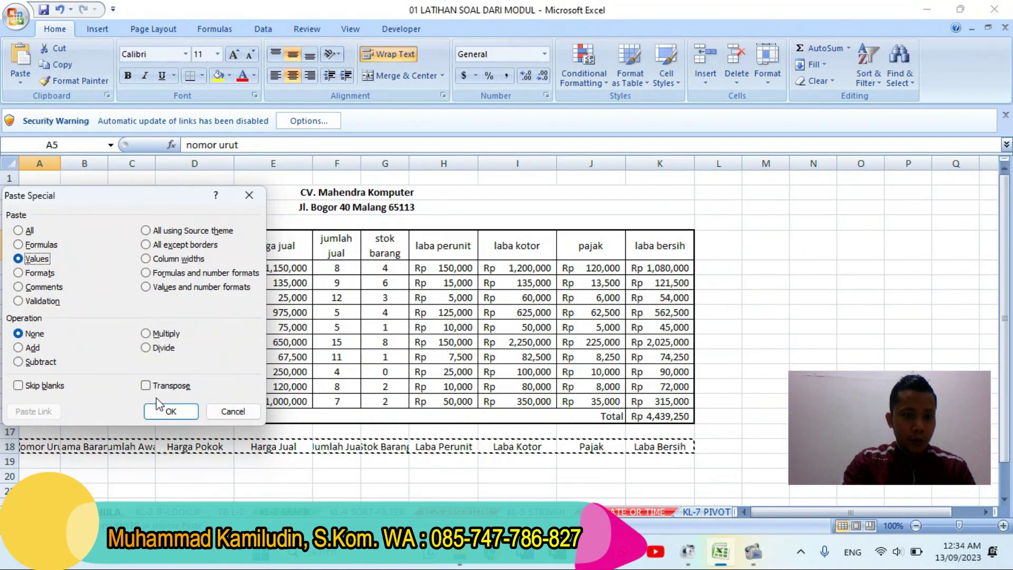
left_click(168, 411)
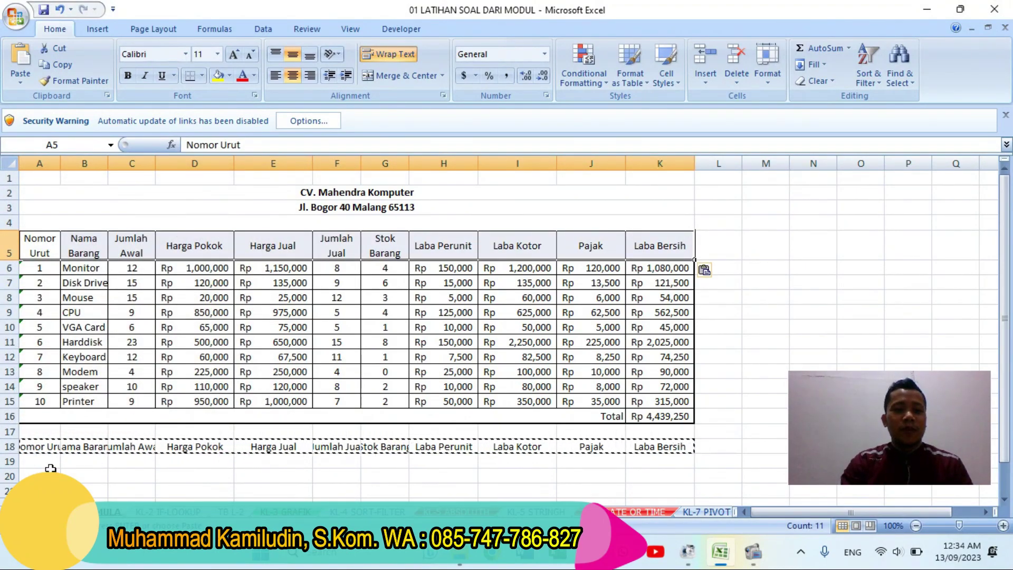
Replace the PROPER function in A18 so the formula reads =UPPER(A5), and fill it across to K18.
left_click(31, 446)
left_click(230, 145)
key("BackSpace")
key("BackSpace")
key("BackSpace")
key("BackSpace")
key("BackSpace")
key("BackSpace")
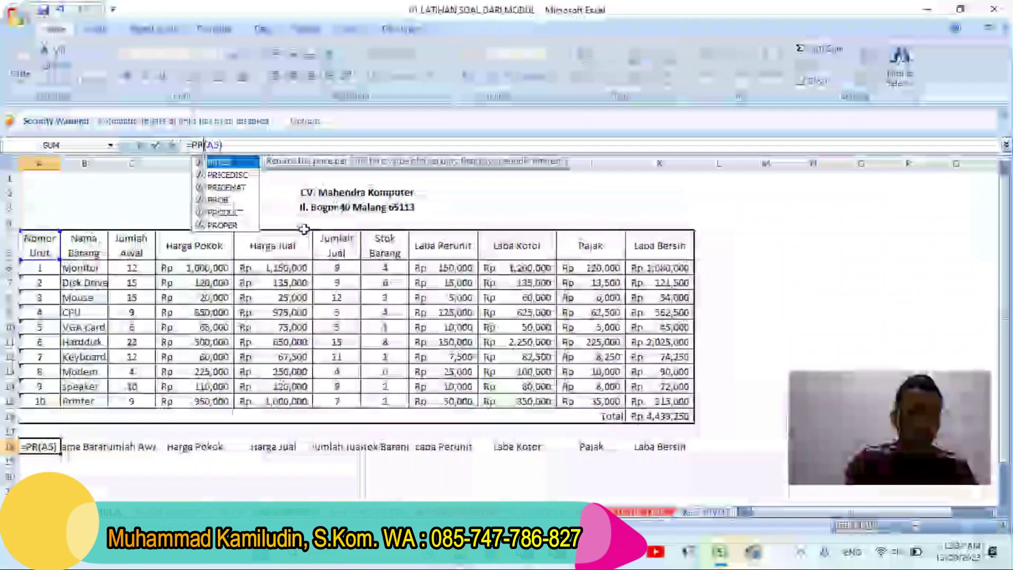
type("UPP")
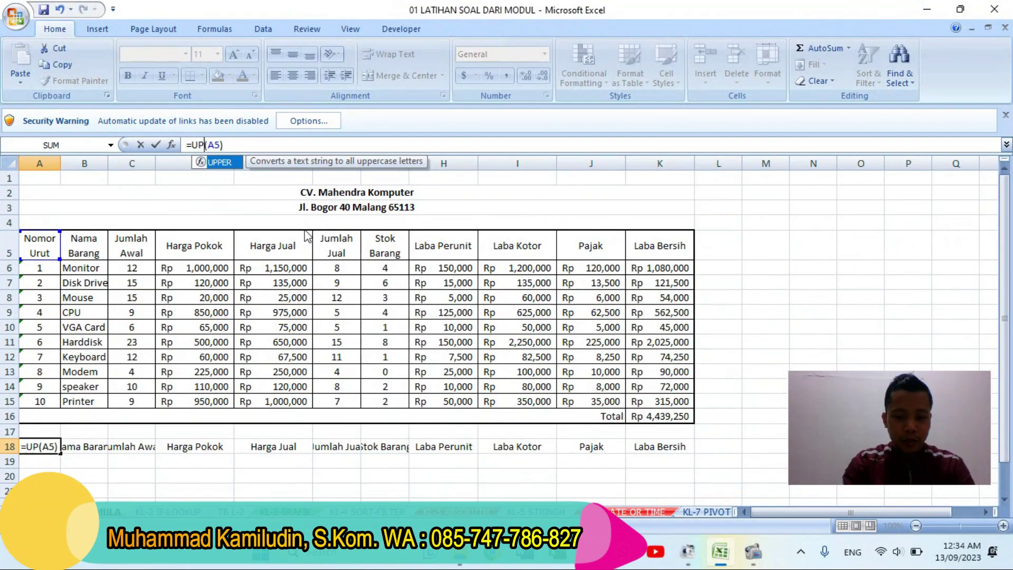
type("ER")
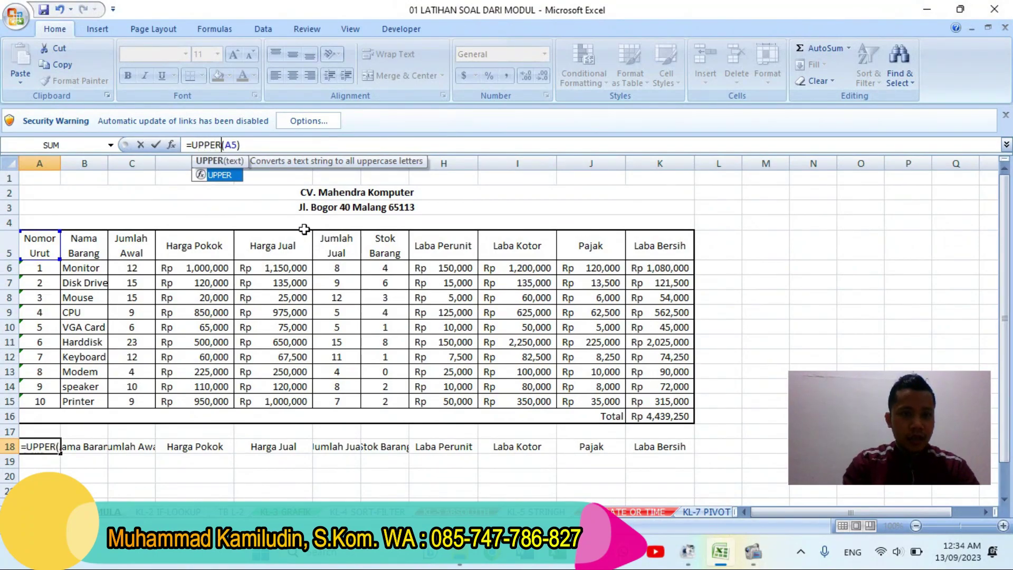
key("Return")
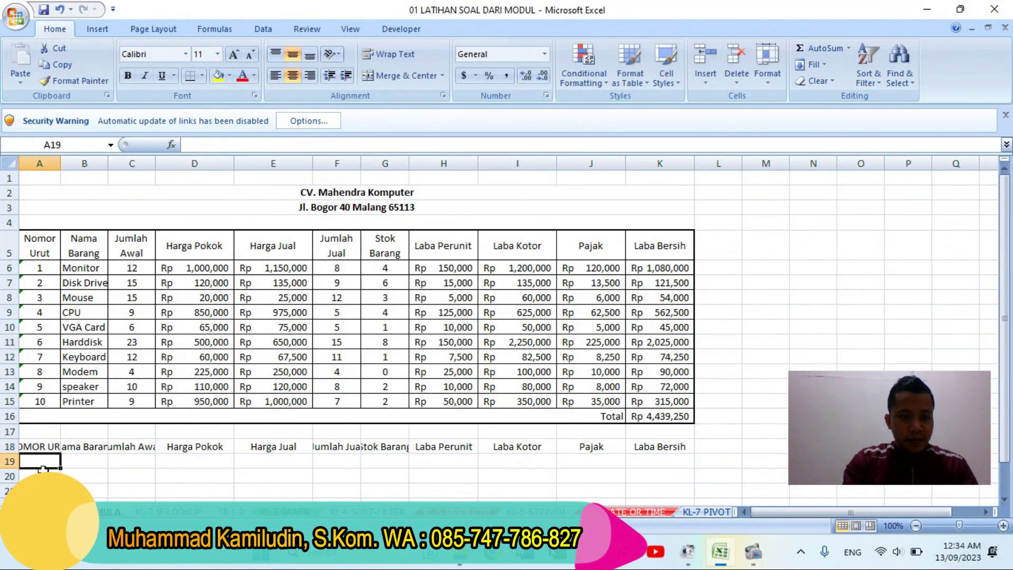
left_click(47, 441)
left_click_drag(63, 456, 690, 462)
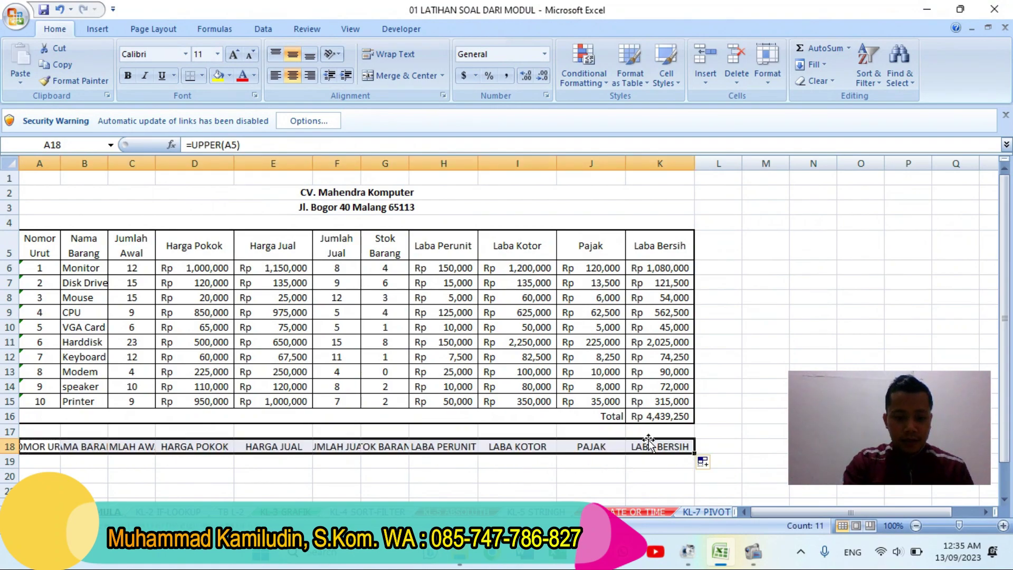
Copy the uppercase headings in A18:K18 and paste them as values over the header row starting at A5.
left_click(31, 259)
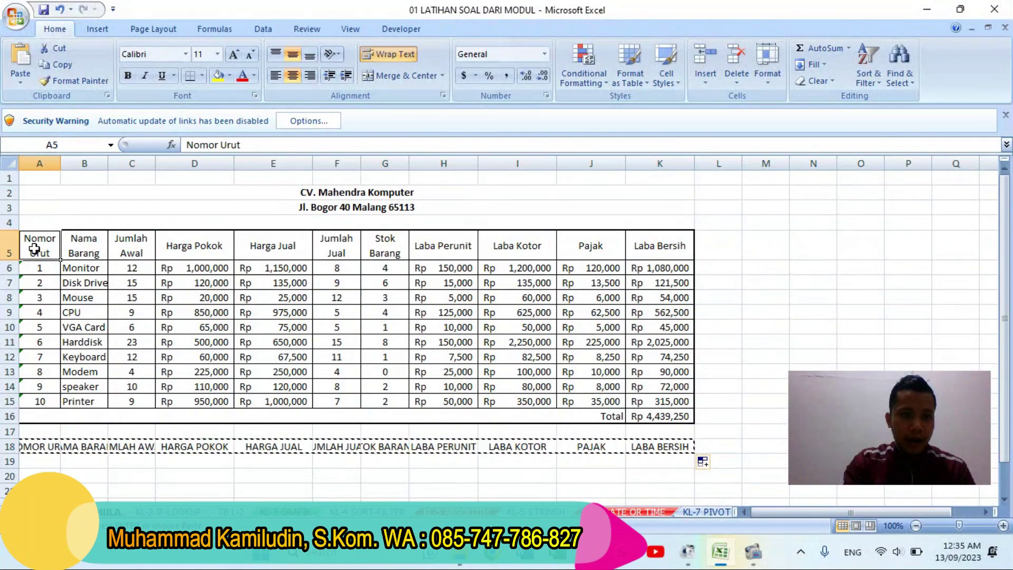
right_click(34, 252)
left_click(68, 303)
left_click(32, 247)
left_click(170, 400)
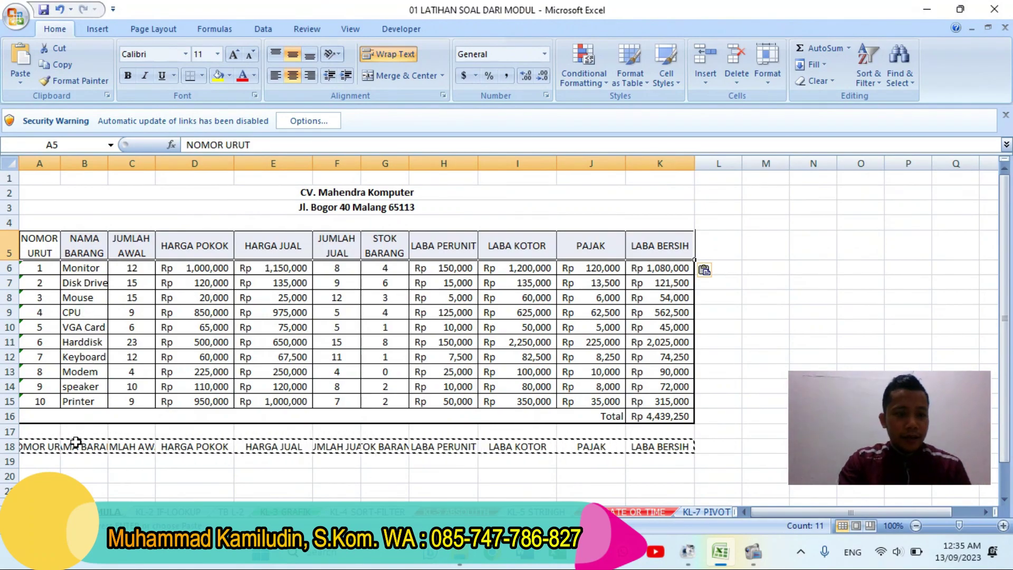
Change the formula in A18 to =PROPER(B6) so it refers to the first item name.
left_click(37, 447)
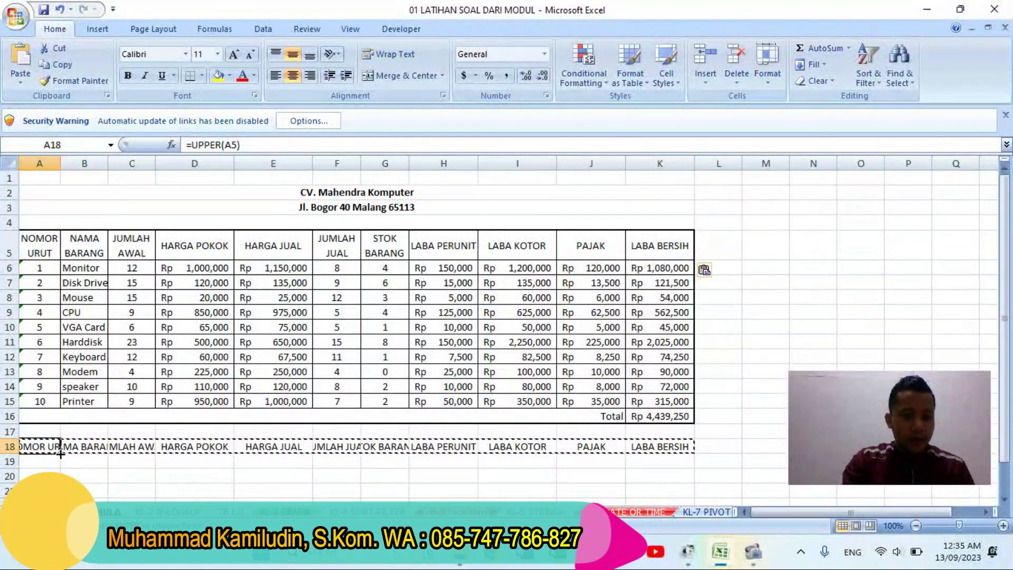
left_click(217, 145)
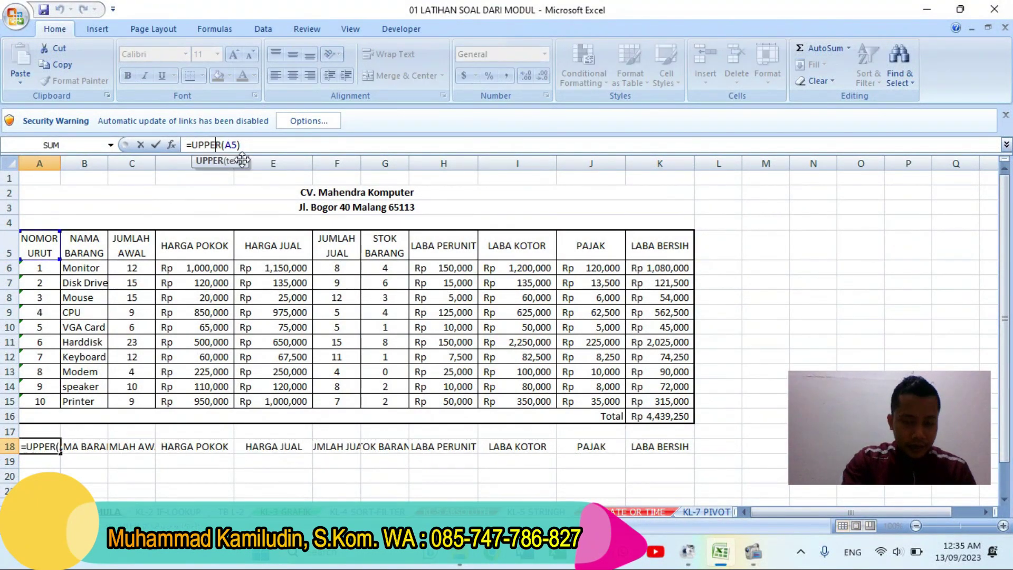
key("BackSpace")
key("BackSpace")
key("BackSpace")
key("BackSpace")
key("BackSpace")
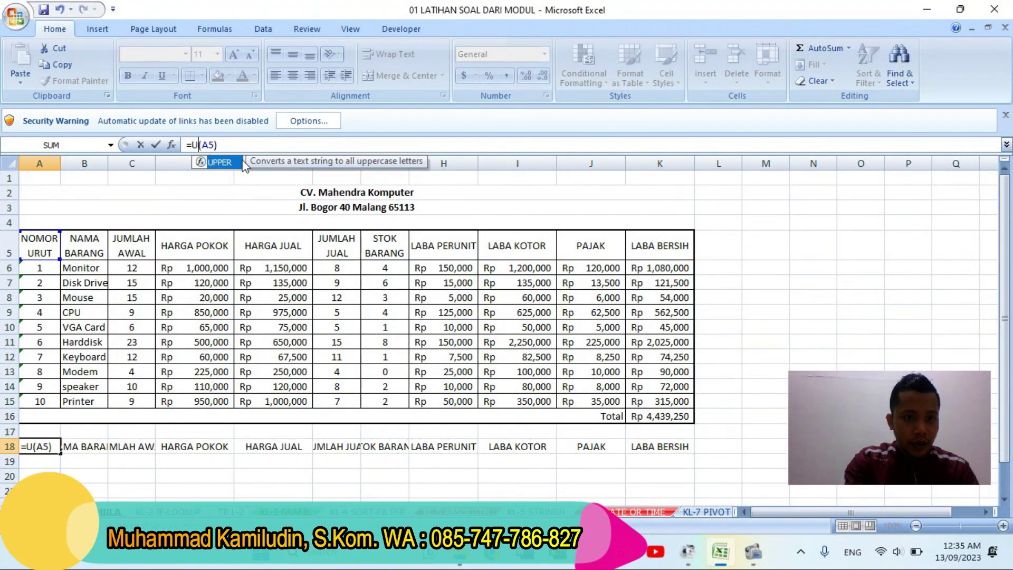
type("PRO")
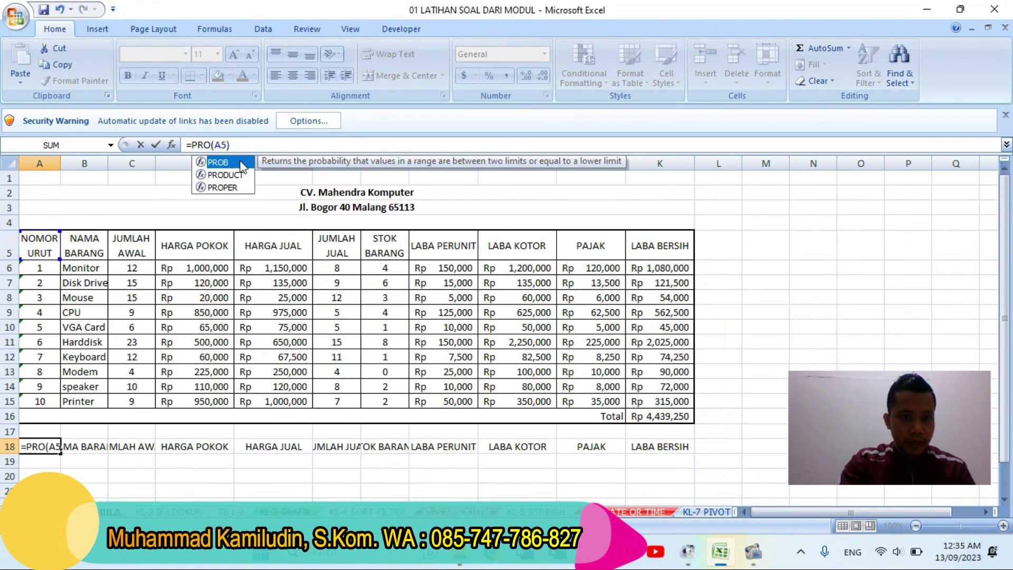
left_click(229, 188)
type("PER")
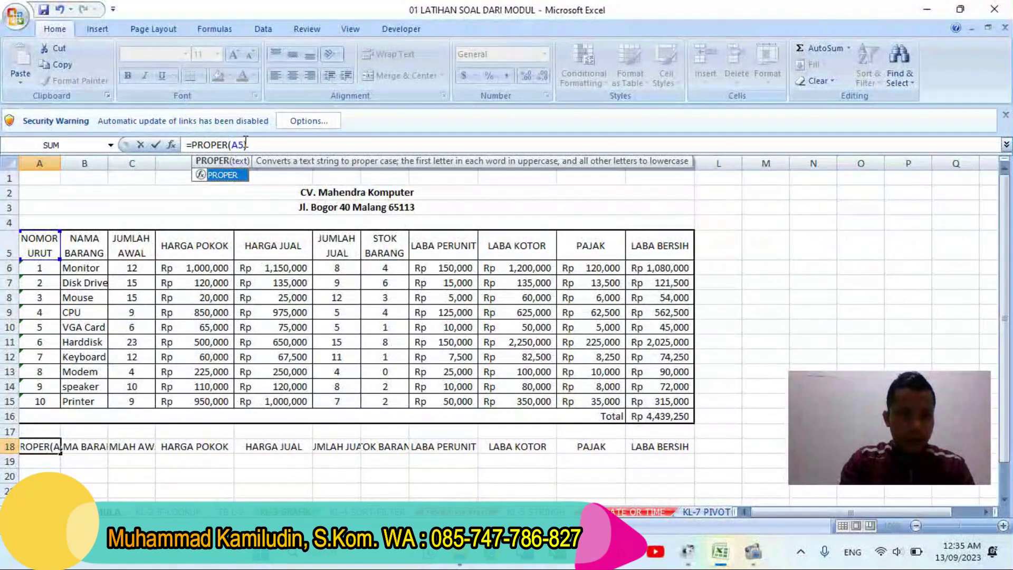
left_click(245, 144)
key("BackSpace")
key("BackSpace")
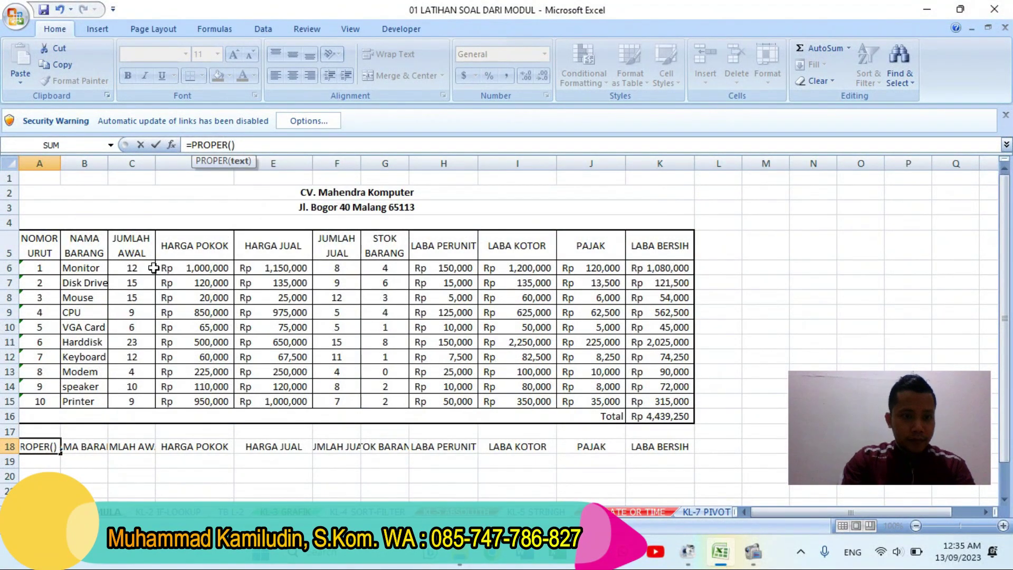
left_click(93, 270)
key("Return")
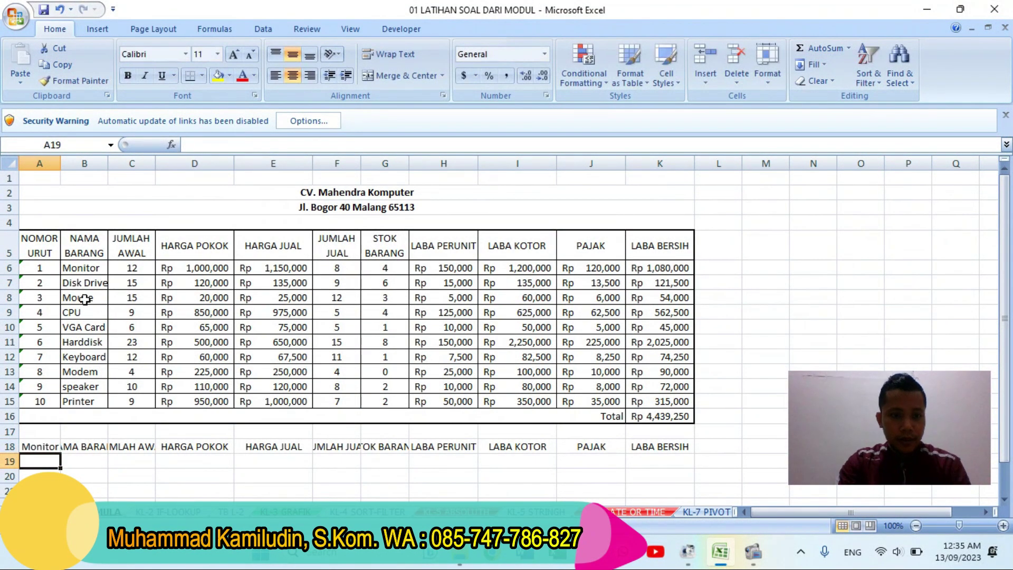
Fill the PROPER formula from A18 down column A to cover all the item names.
left_click(48, 447)
left_click_drag(63, 457, 45, 348)
scroll(59, 389, "up", 3)
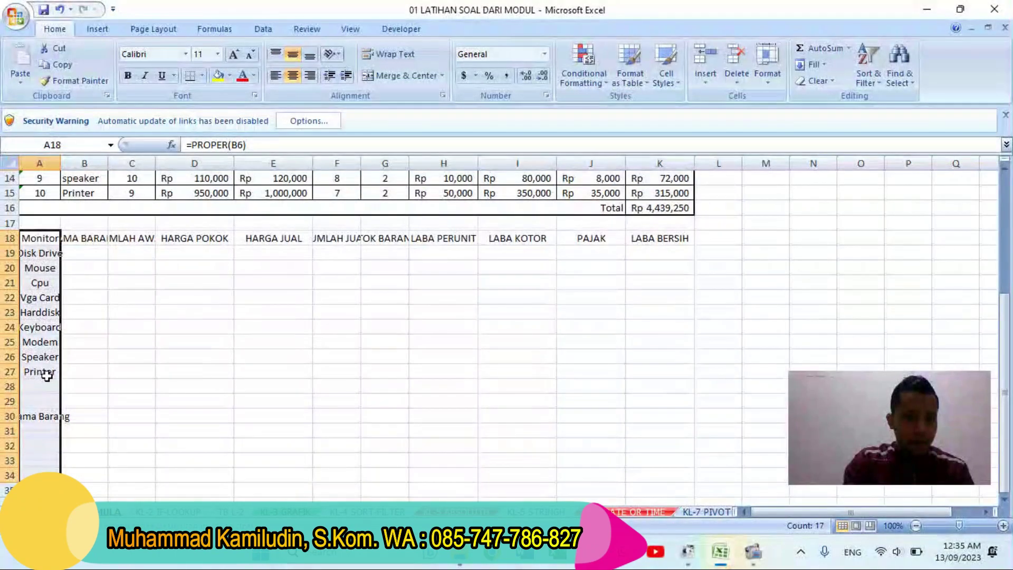
scroll(47, 377, "up", 2)
Copy the proper-case item names in A18:A27 and paste them as values over the Nama Barang column starting at B6.
left_click_drag(45, 327, 48, 458)
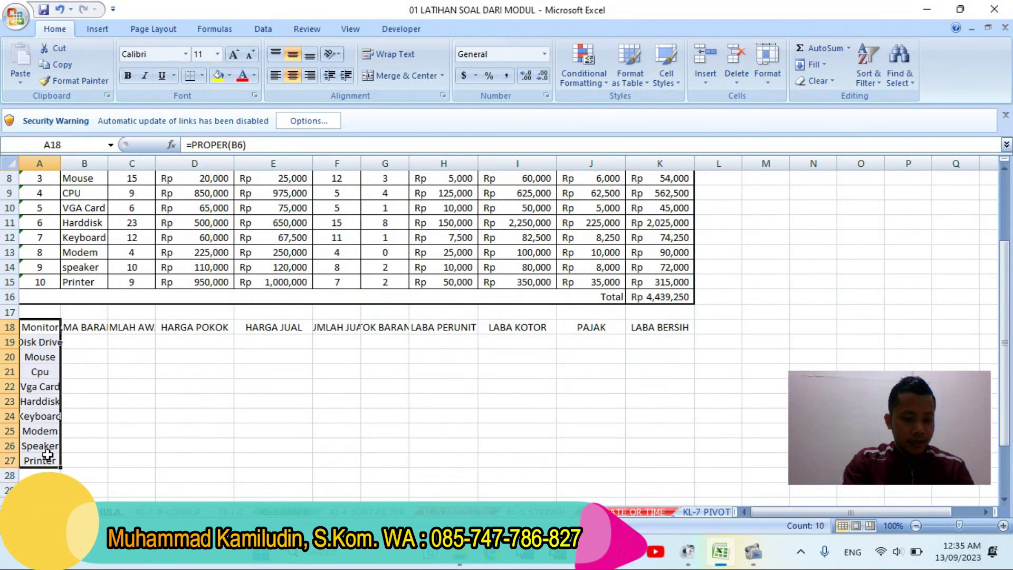
key("ctrl+c")
scroll(70, 445, "up", 1)
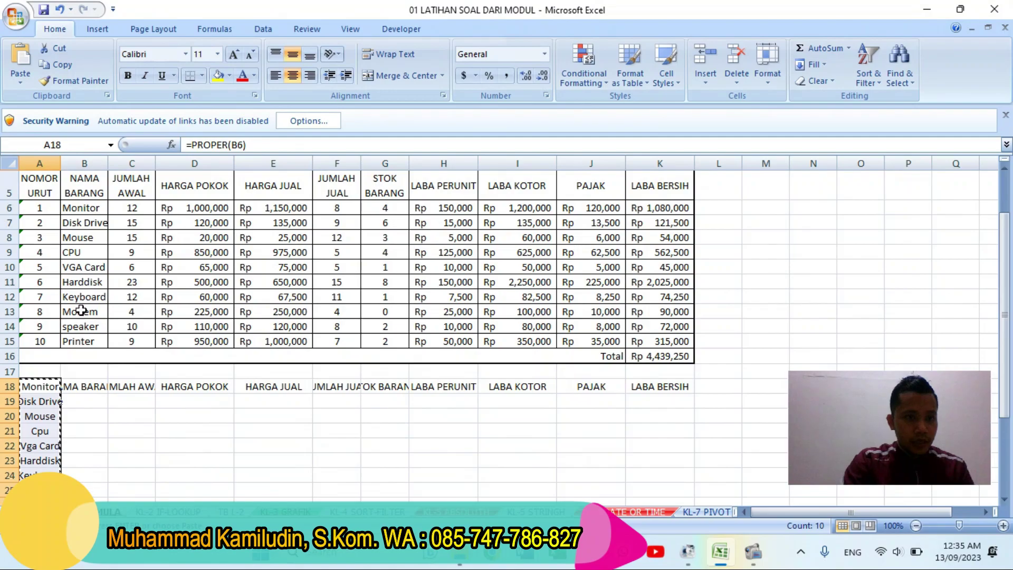
left_click(78, 211)
right_click(78, 211)
left_click(142, 268)
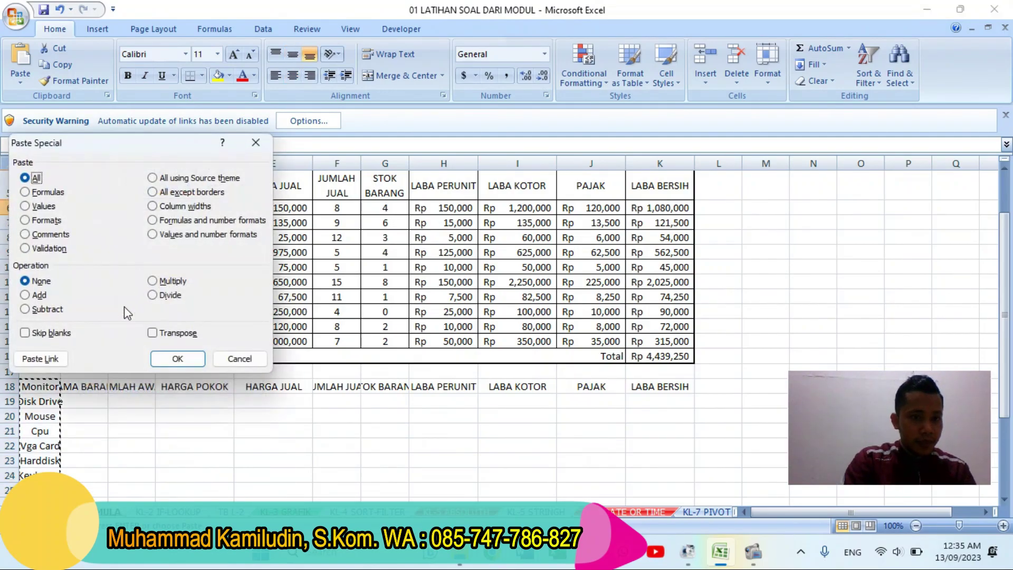
left_click(40, 206)
left_click(174, 359)
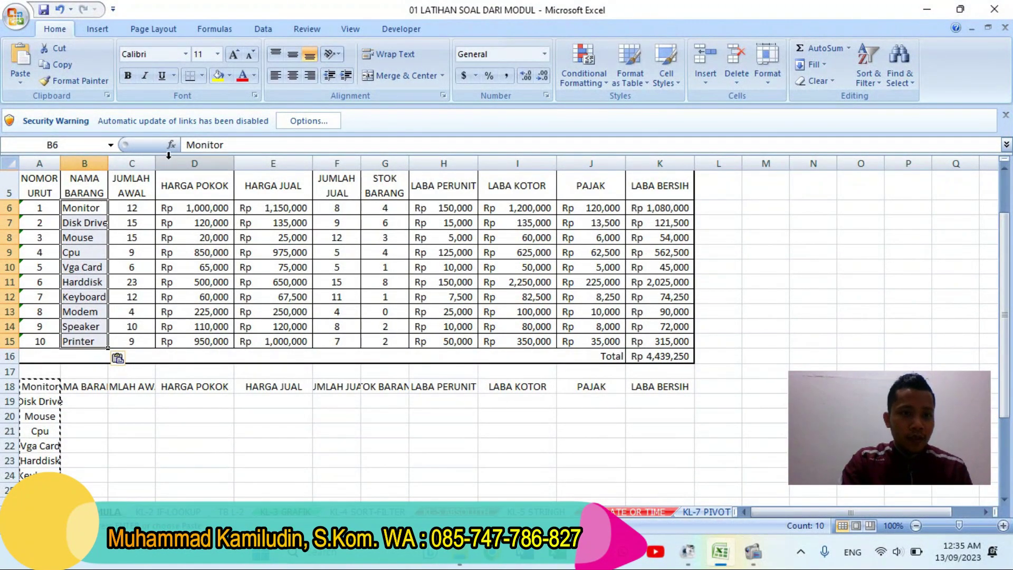
Replace the PROPER function in A18 so the formula reads =UPPER(B6), and fill it down column A.
left_click(47, 389)
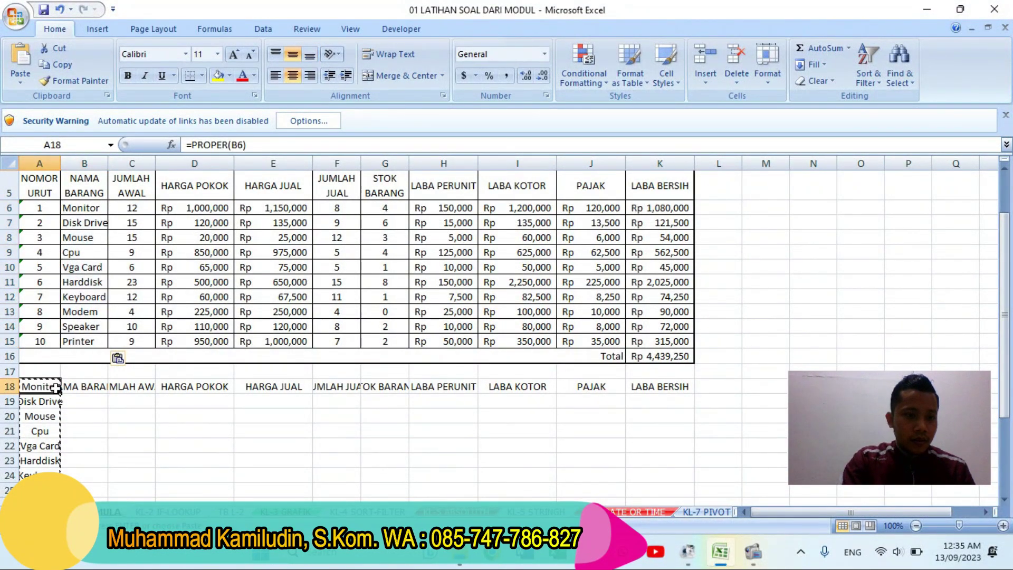
double_click(216, 147)
type("UP")
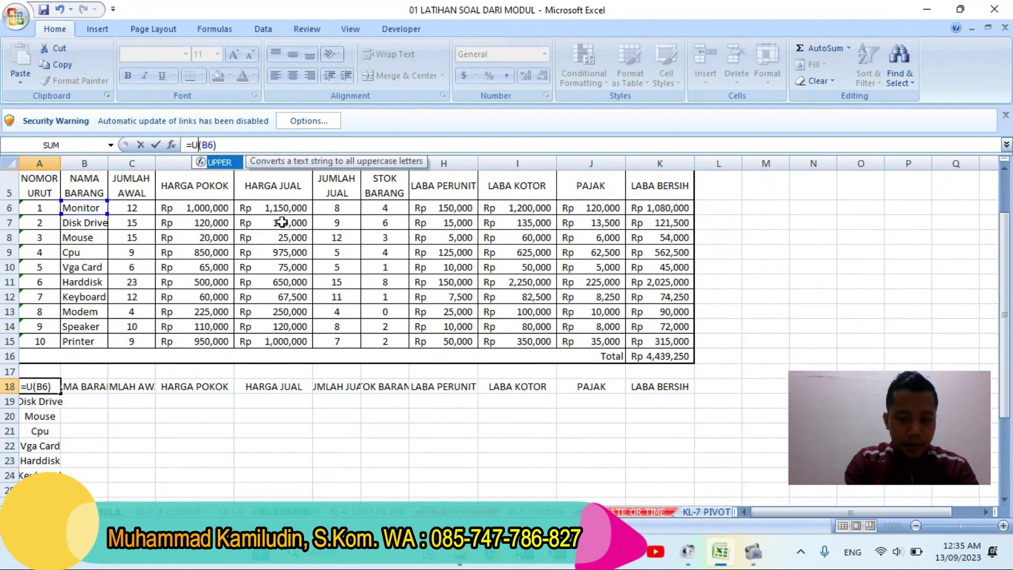
type("PER")
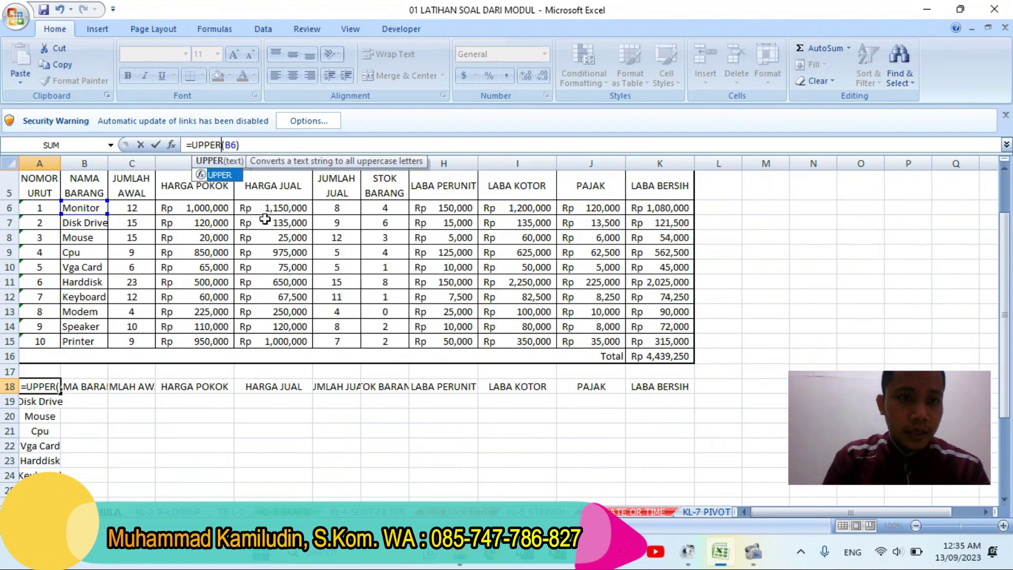
key("Return")
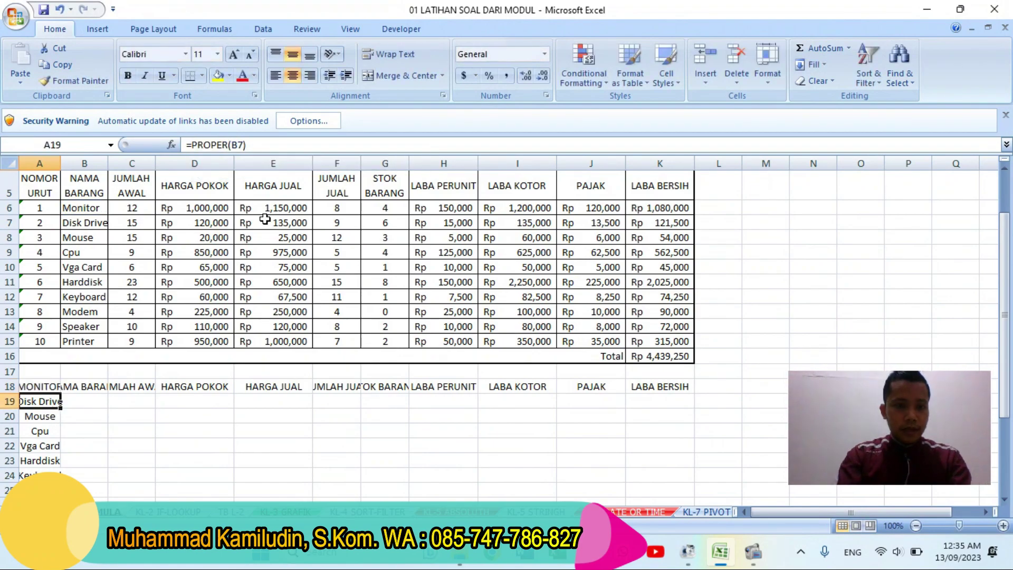
left_click(53, 386)
double_click(61, 394)
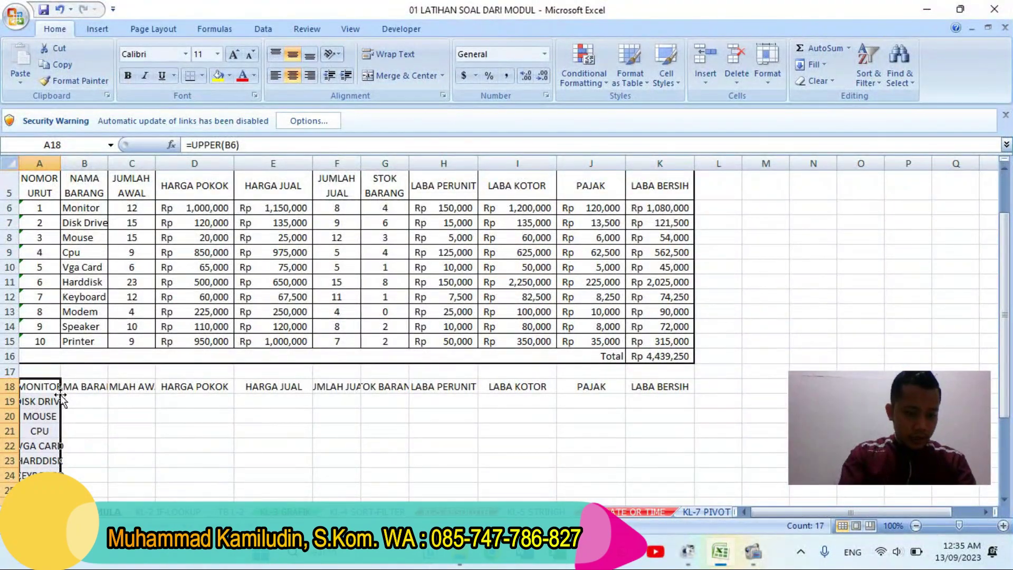
Try to copy the whole filled uppercase range from A18 down and paste it as values starting at B6.
key("ctrl+c")
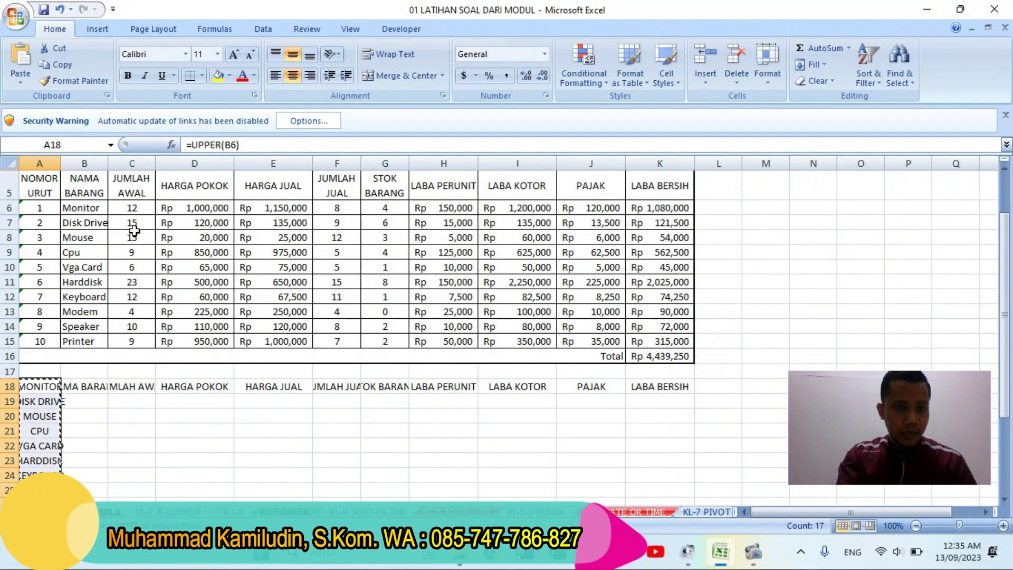
right_click(88, 213)
left_click(126, 253)
left_click(48, 219)
left_click(188, 371)
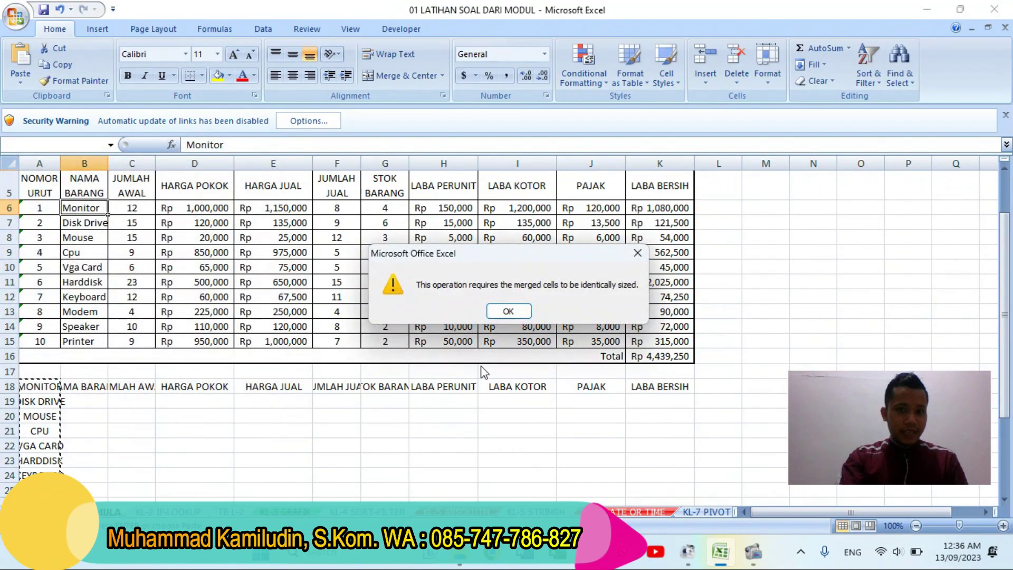
Dismiss the merged-cell error and copy only the uppercase item names in A18:A27.
left_click(509, 312)
scroll(167, 418, "down", 4)
scroll(167, 418, "up", 2)
scroll(167, 417, "up", 1)
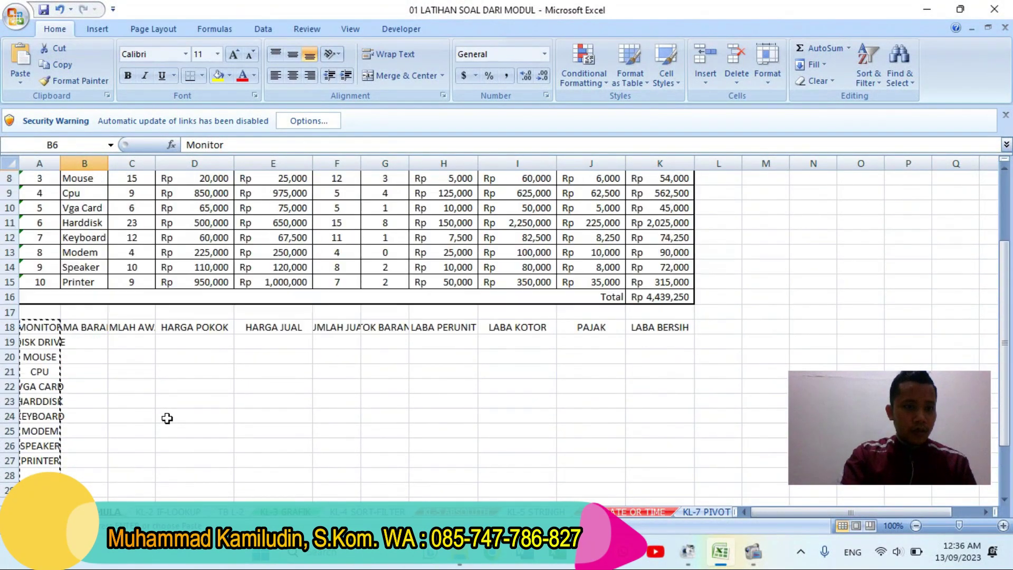
key("shift+Up")
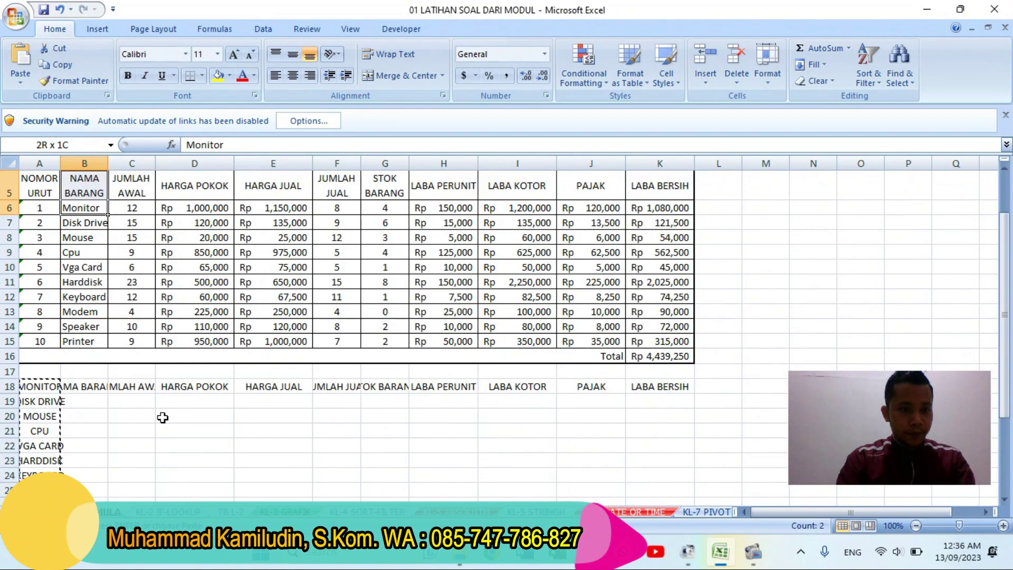
key("shift+Up")
scroll(185, 421, "down", 5)
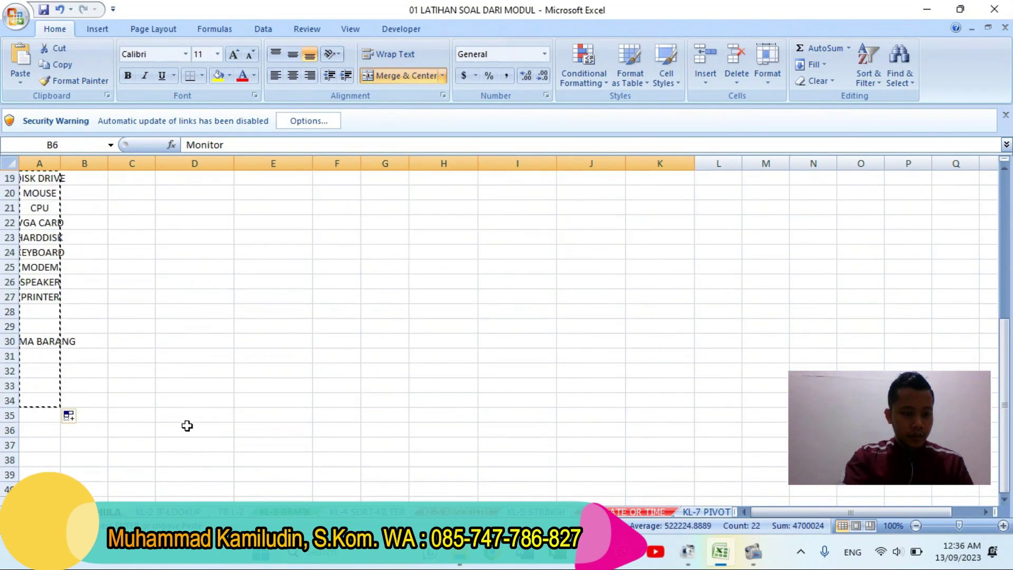
scroll(127, 410, "up", 3)
left_click_drag(38, 298, 61, 433)
key("ctrl+c")
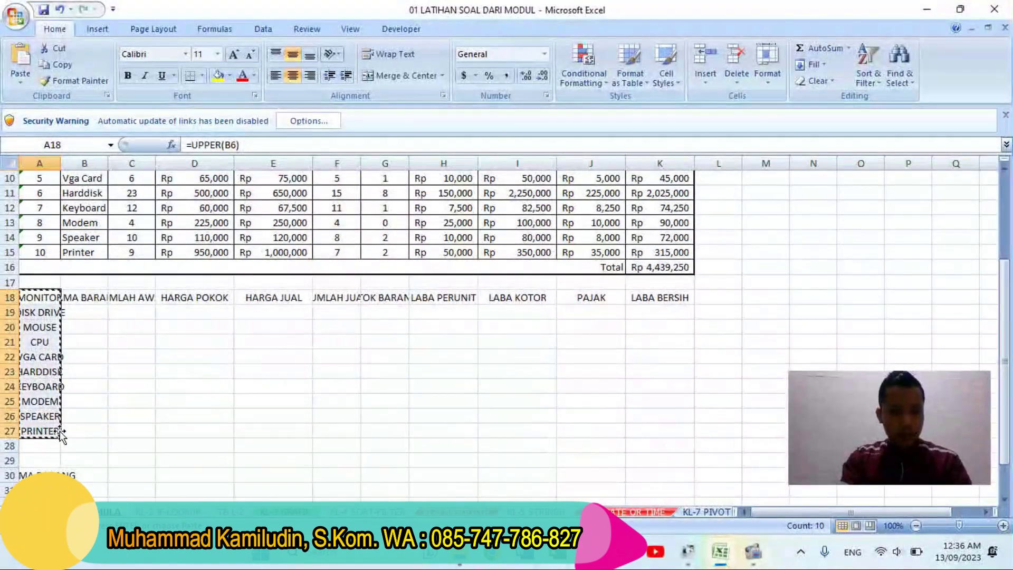
Paste the copied uppercase names as values from B6 down and widen column B enough to fit them.
scroll(184, 337, "up", 3)
right_click(83, 268)
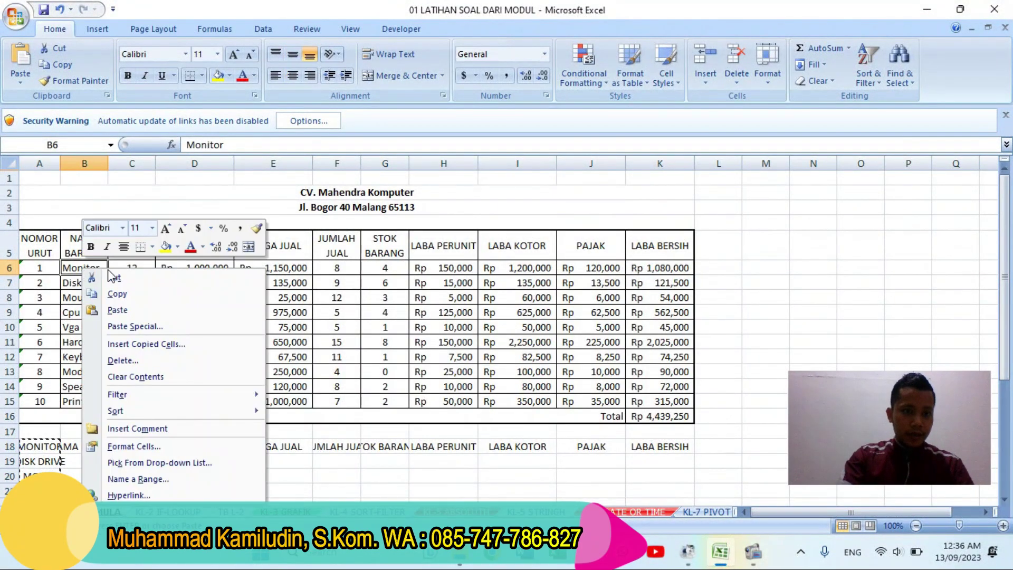
left_click(161, 332)
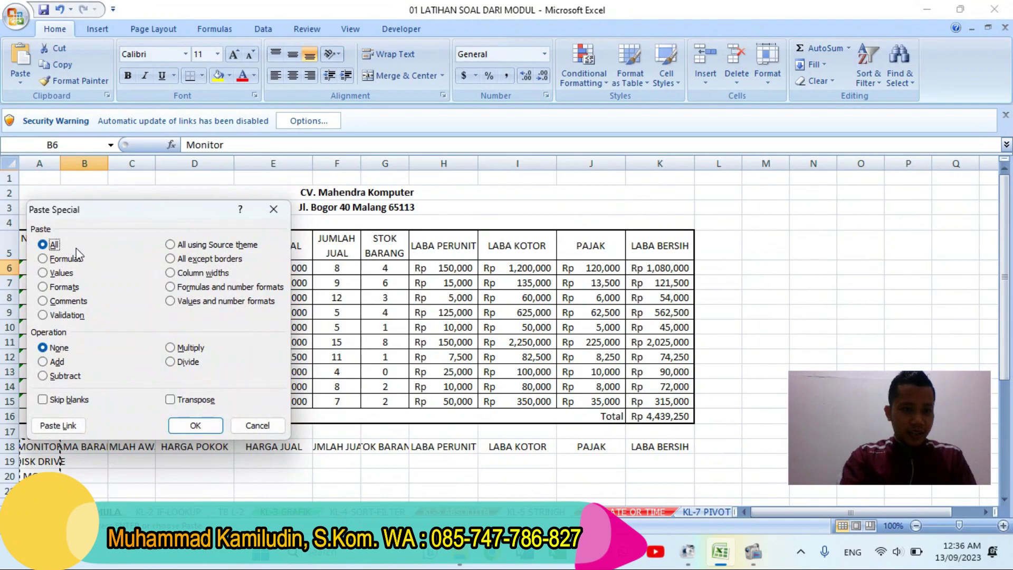
left_click(57, 273)
left_click(195, 425)
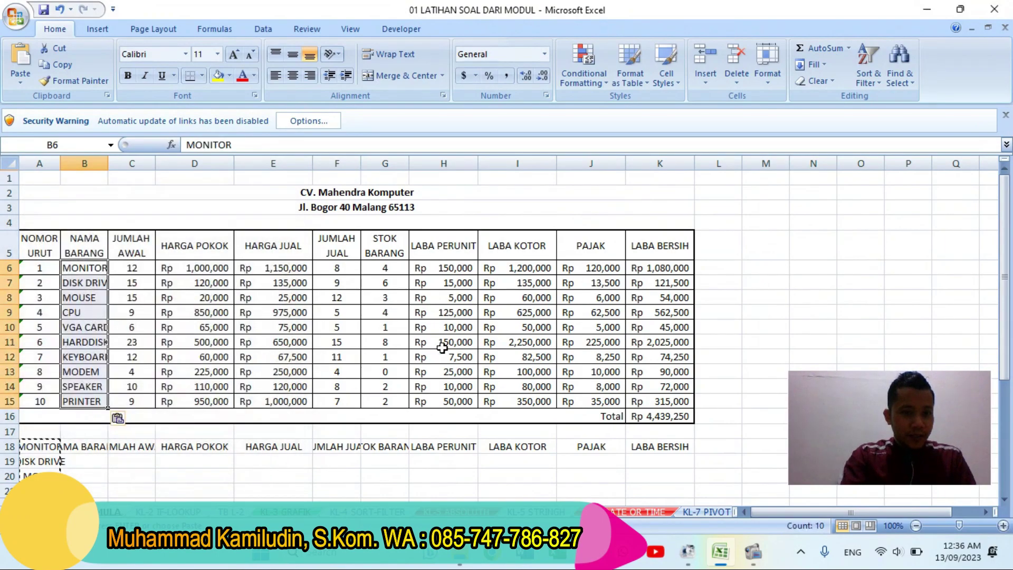
double_click(108, 156)
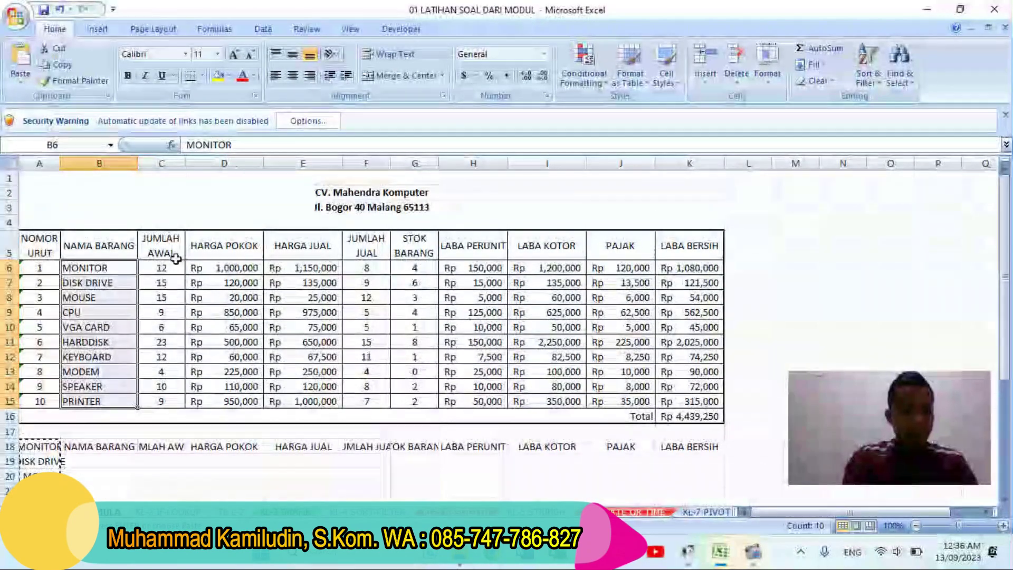
left_click_drag(138, 164, 126, 162)
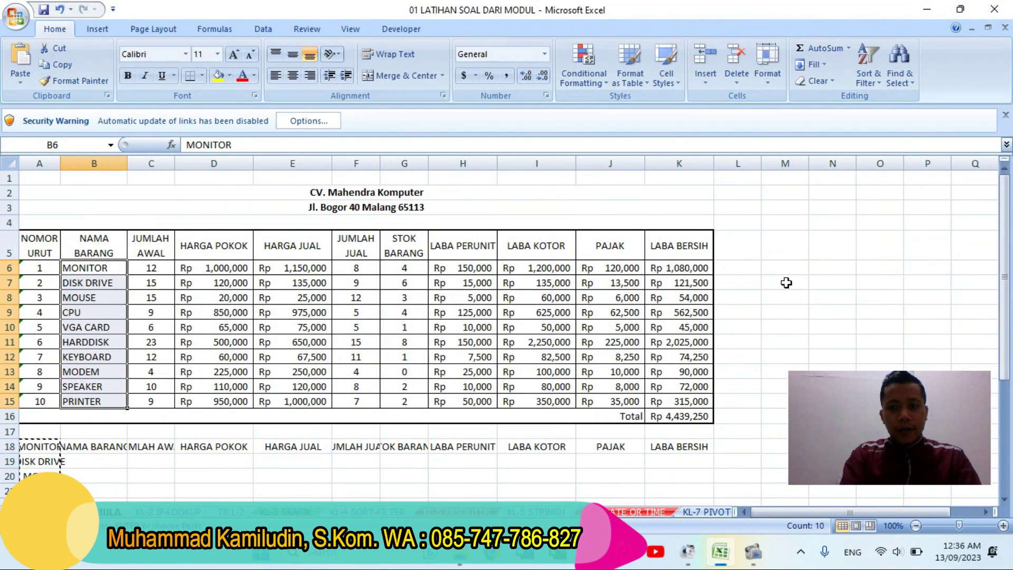
Clear all the helper formulas and text below the table, from row 18 downward.
scroll(159, 489, "down", 2)
scroll(158, 490, "down", 1)
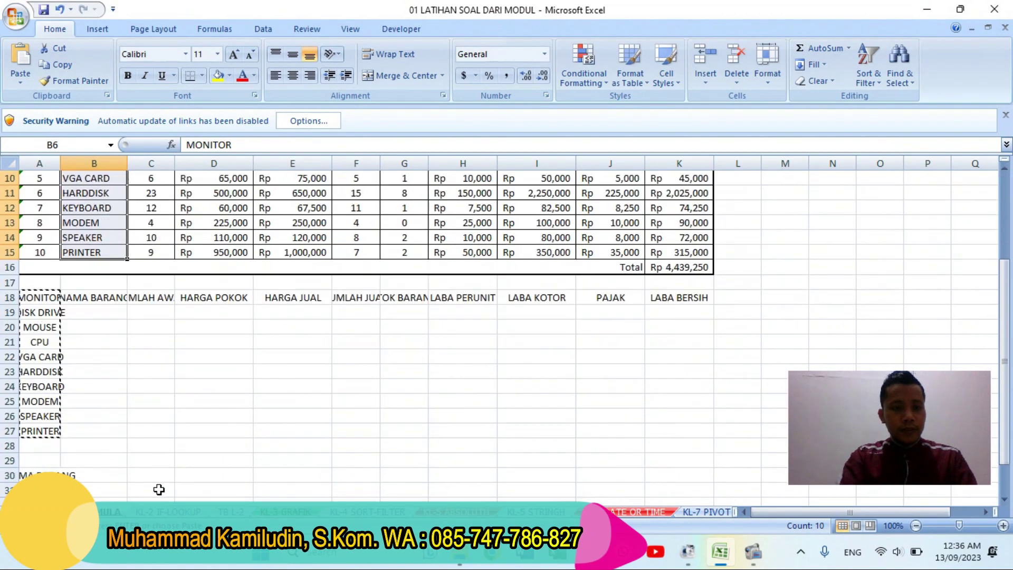
left_click_drag(9, 298, 86, 485)
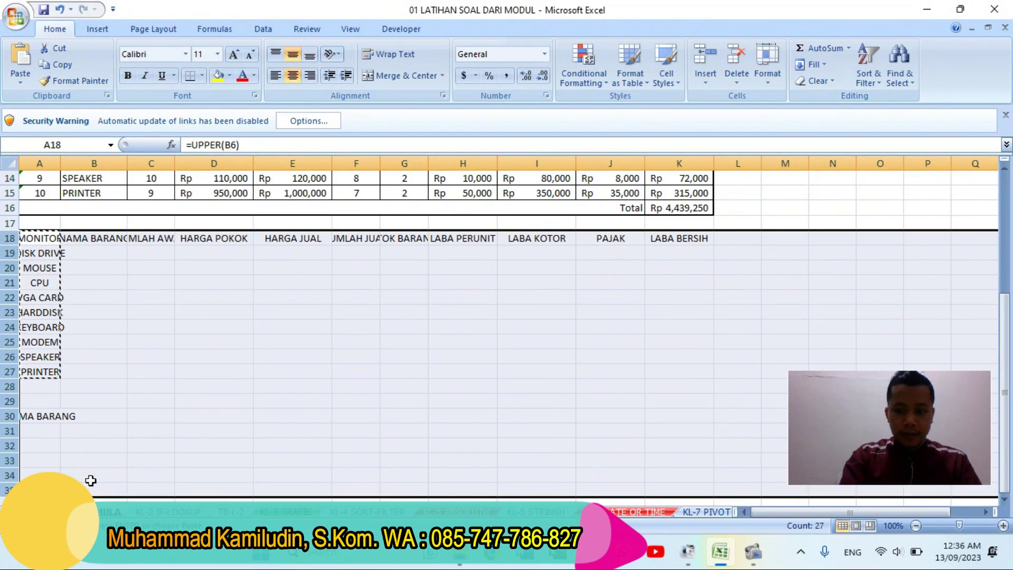
key("Delete")
scroll(126, 482, "up", 4)
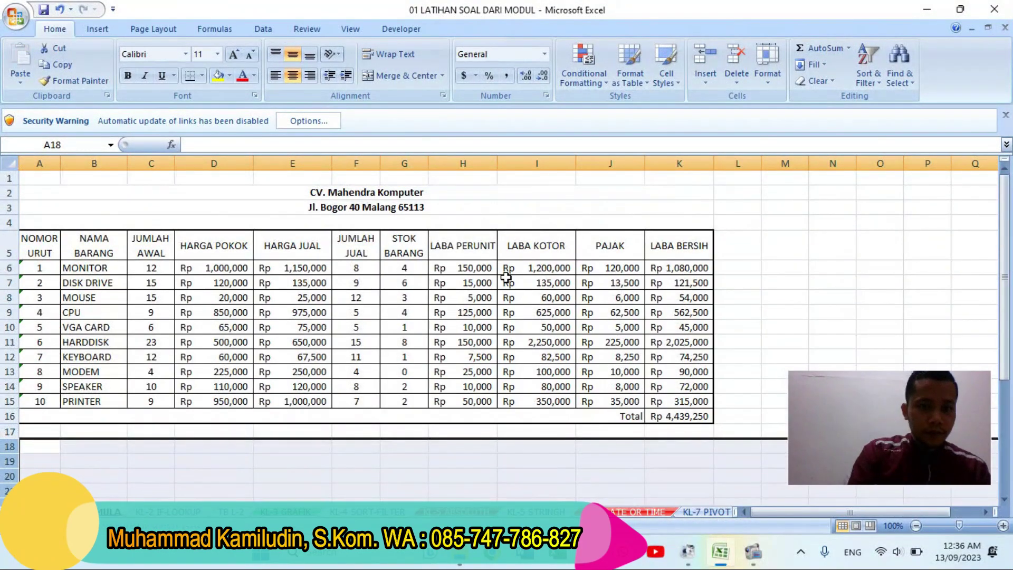
left_click(777, 252)
Make the table headings in A5:K5 bold and fill them with light grey.
left_click_drag(44, 250, 708, 235)
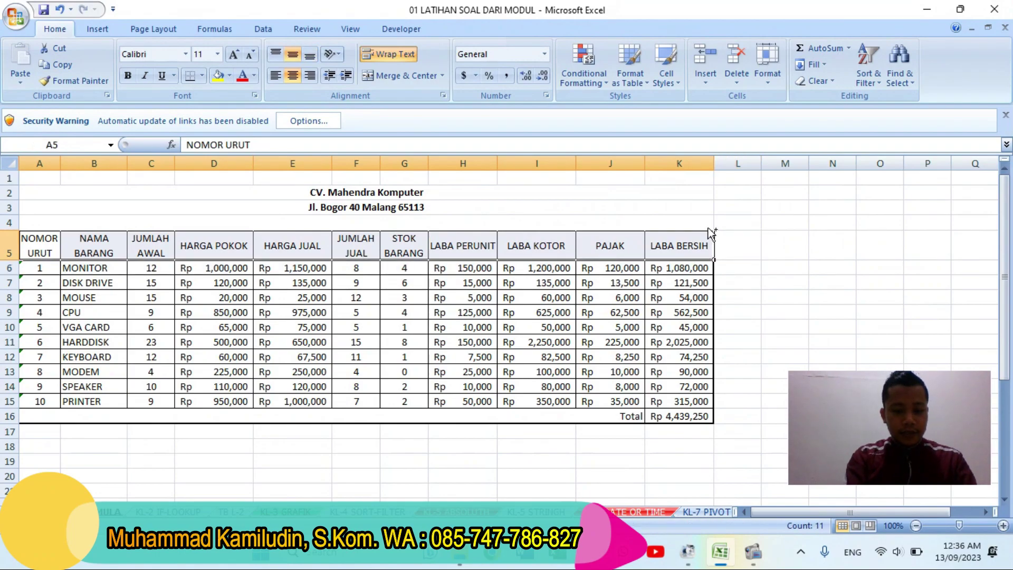
key("ctrl+b")
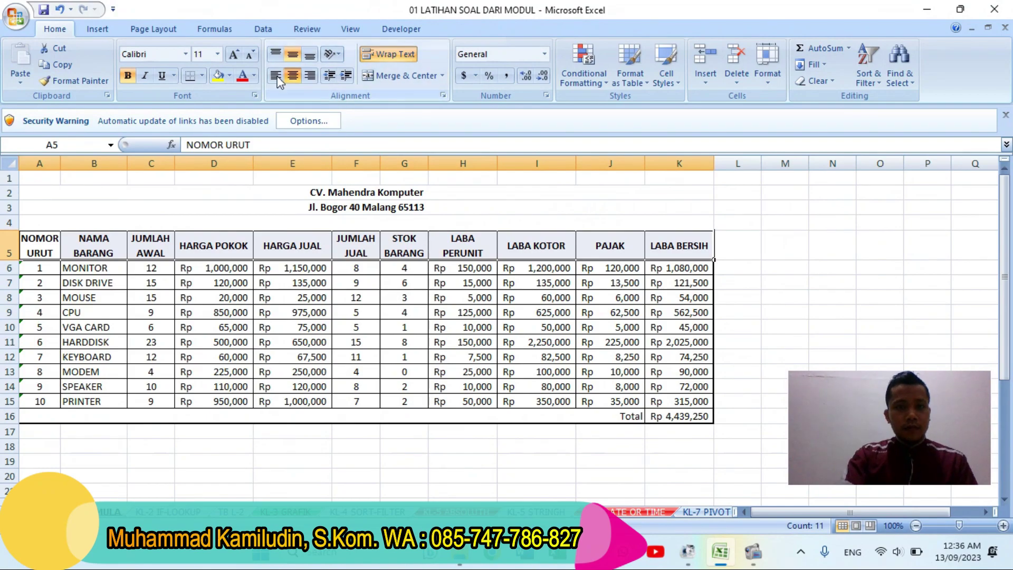
left_click(229, 76)
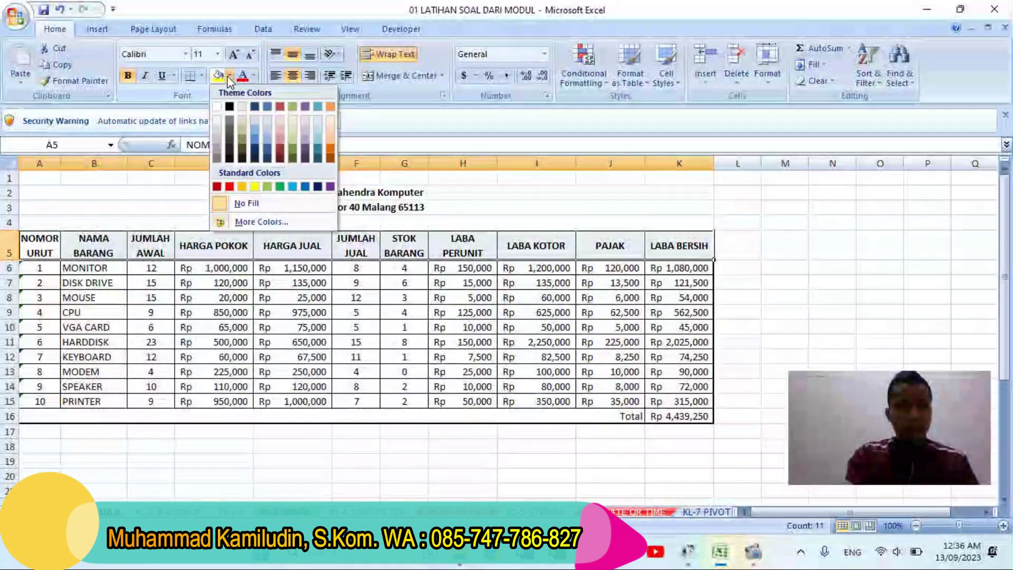
left_click(218, 130)
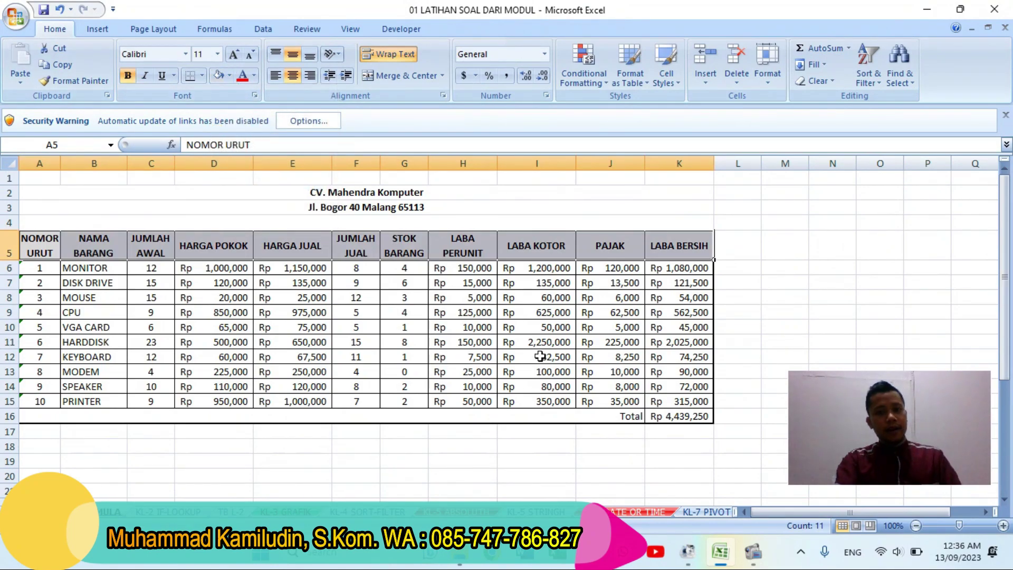
left_click(532, 352)
Increase the row height of the Total row, row 16.
left_click(151, 415)
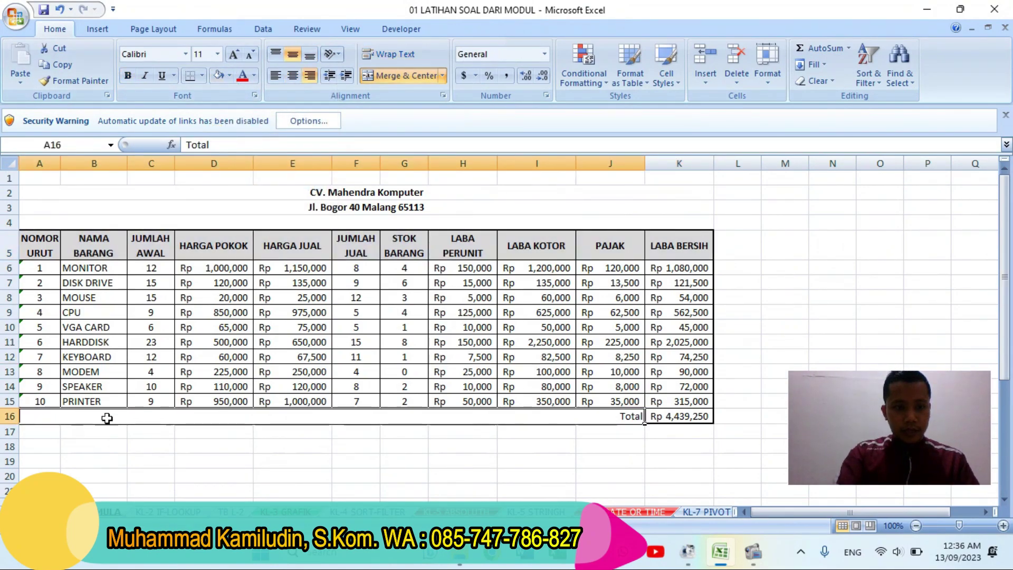
left_click(9, 416)
right_click(16, 422)
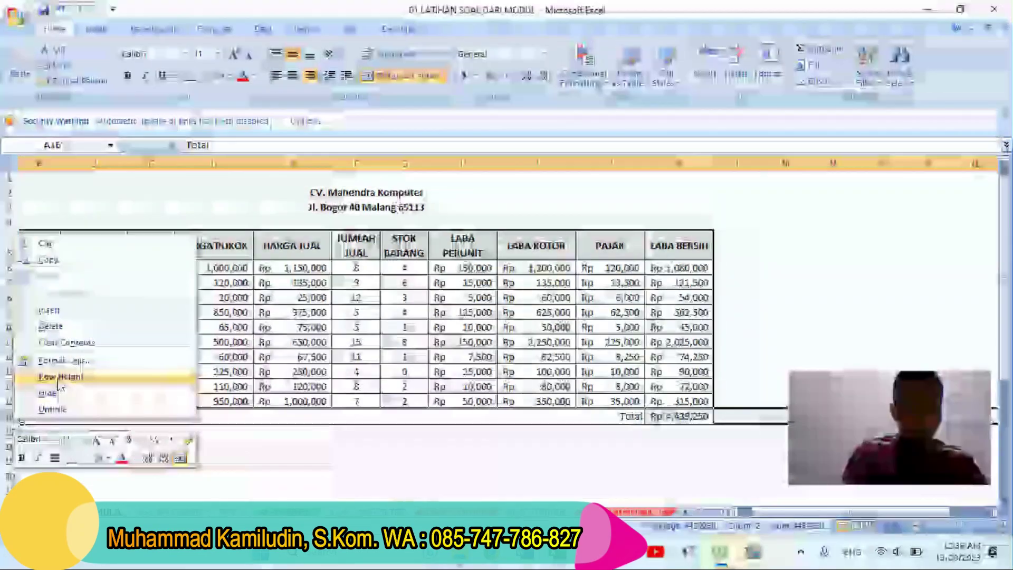
left_click(59, 378)
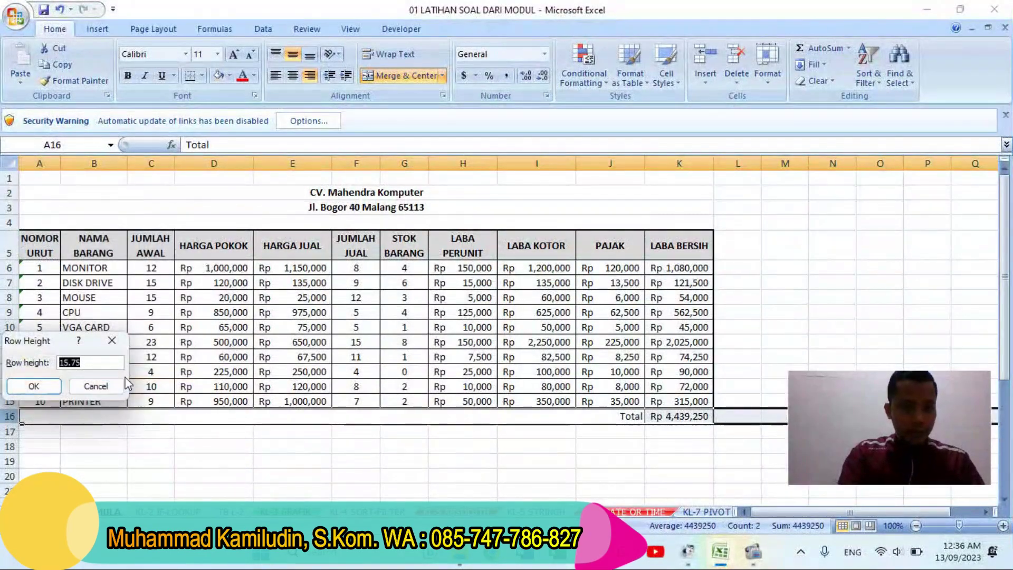
key("Return")
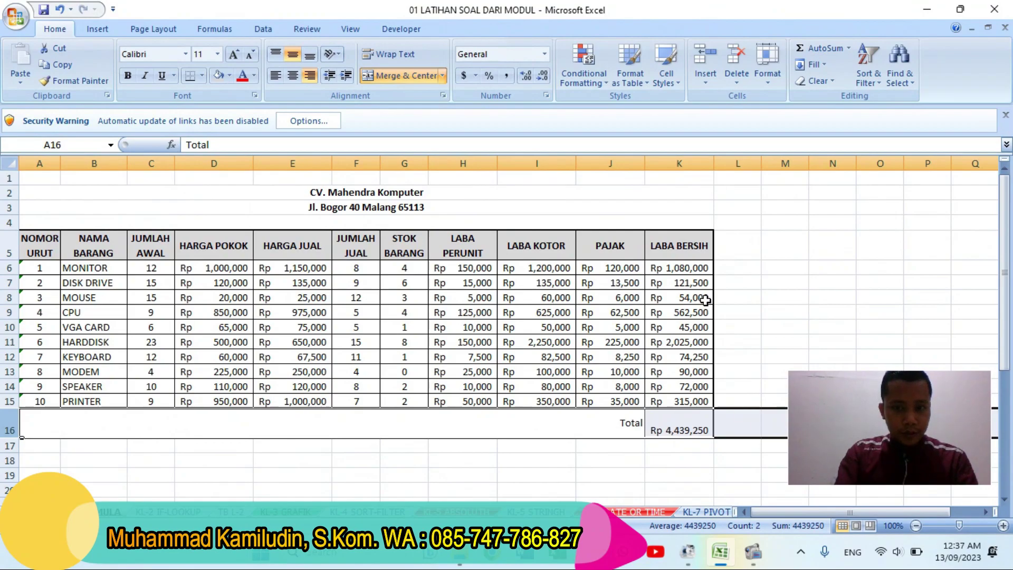
Align row 16 to the vertical middle and horizontally right, and make the Total label bold.
left_click(292, 75)
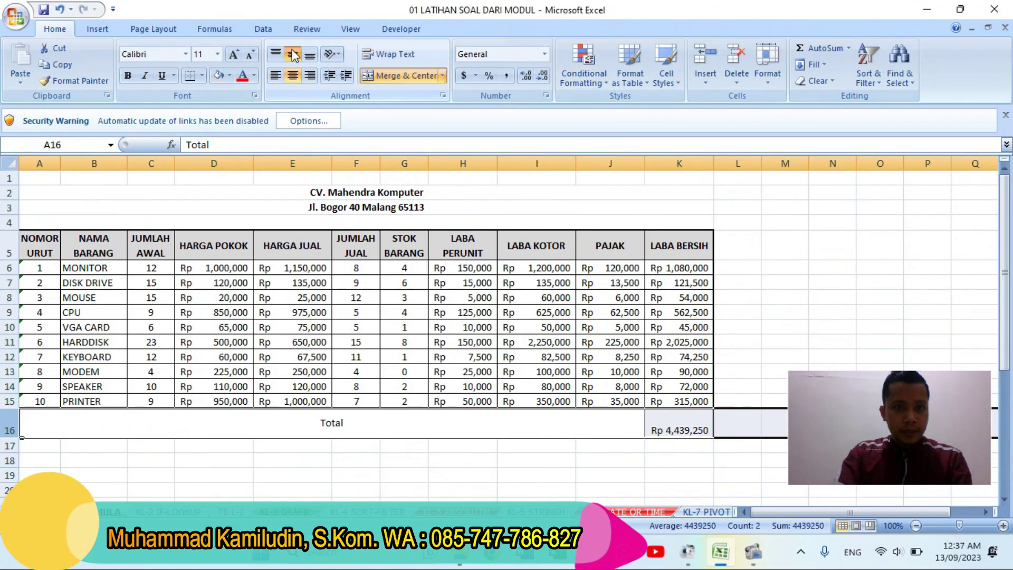
left_click(293, 55)
left_click(309, 75)
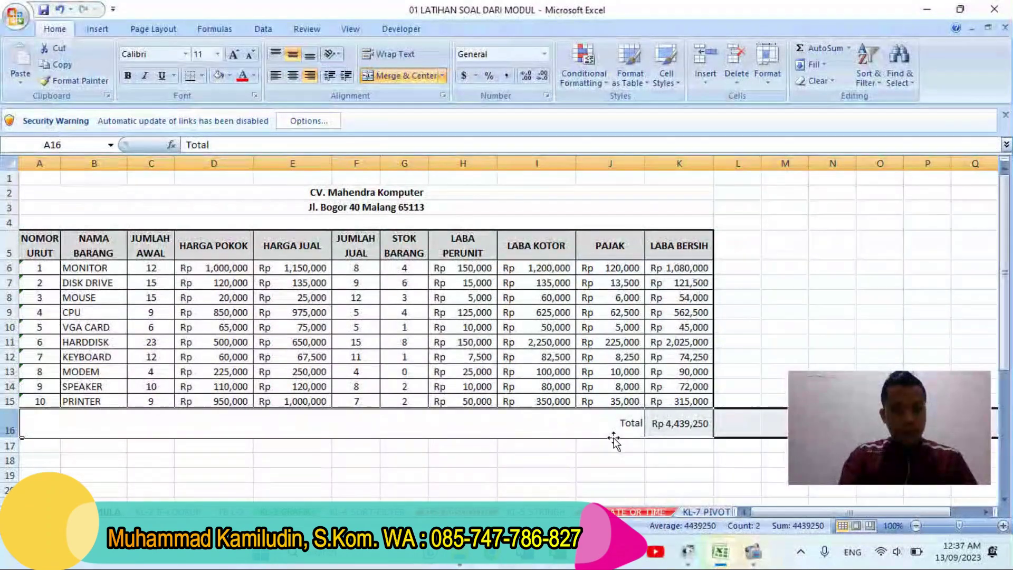
left_click(606, 416)
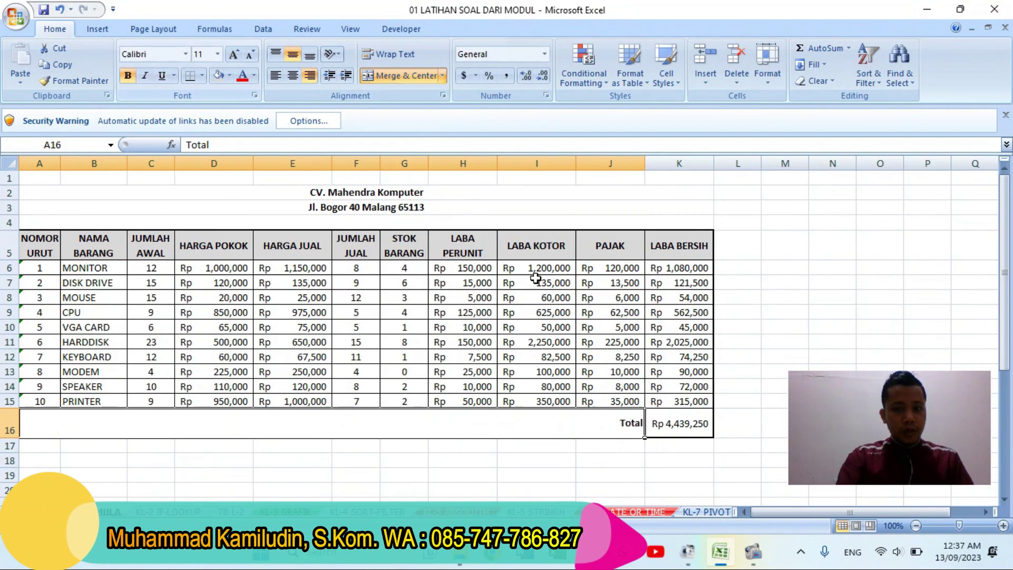
Try the Arial Black font on the whole table A5:K16 and undo it.
left_click(35, 248)
key("ctrl+a")
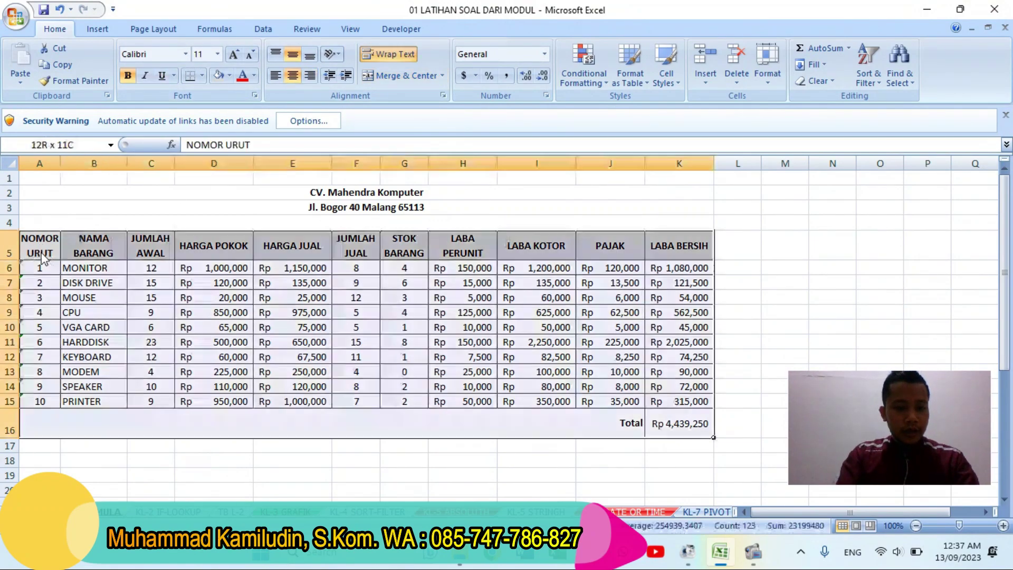
left_click(186, 54)
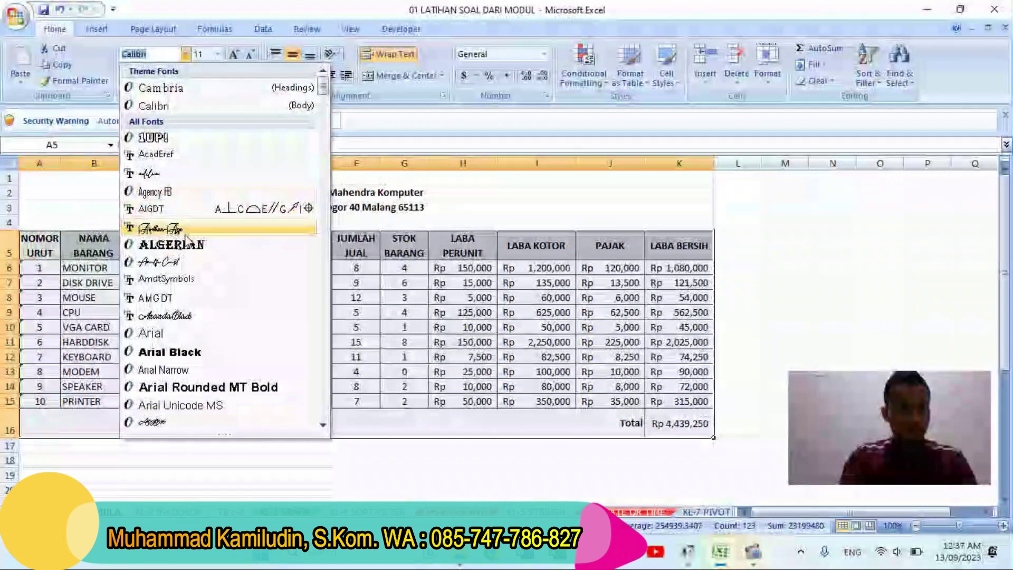
left_click(167, 352)
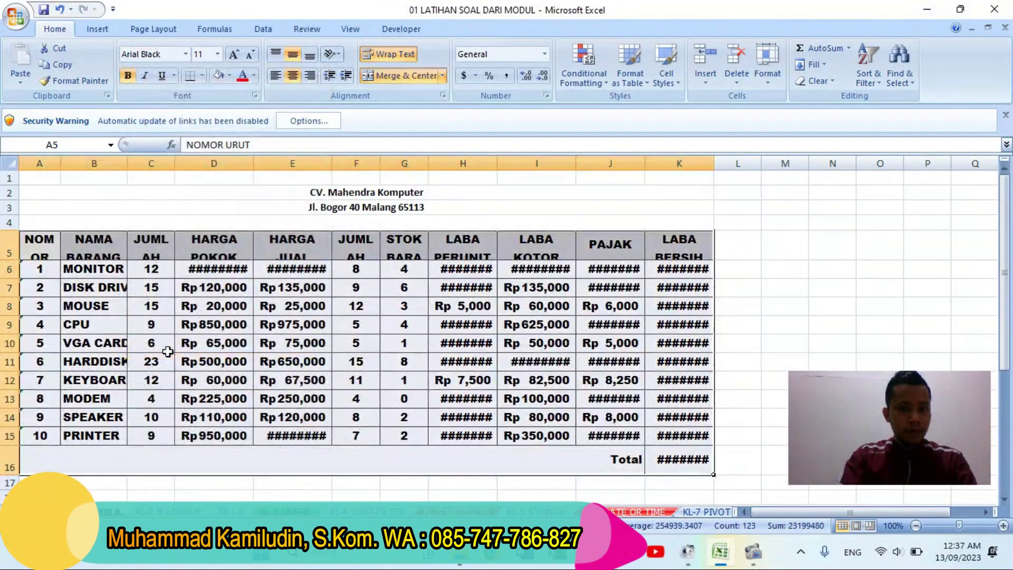
key("ctrl+z")
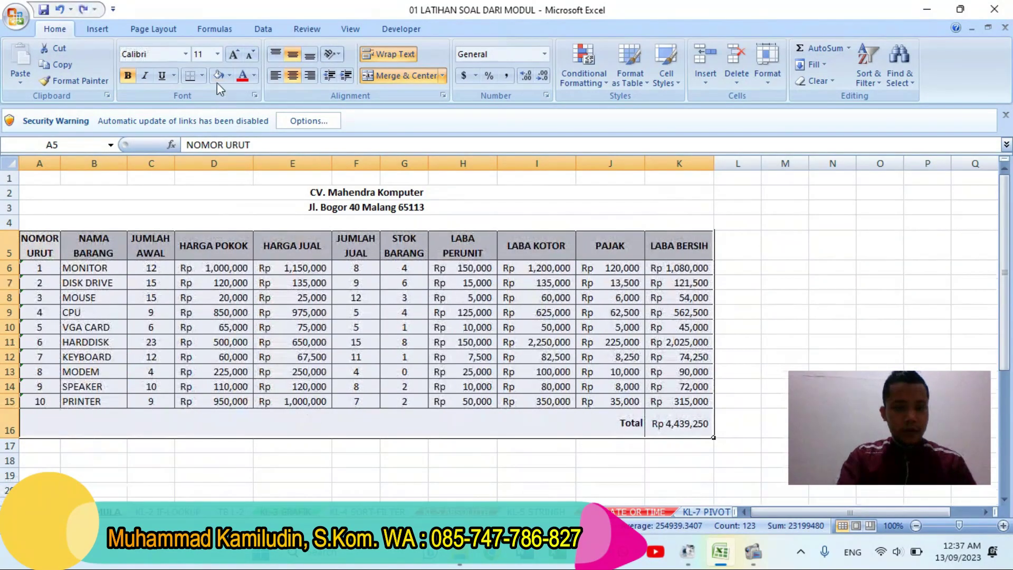
Set the whole table A5:K16 to Times New Roman at font size 12.
left_click(186, 54)
type("Times New Roman")
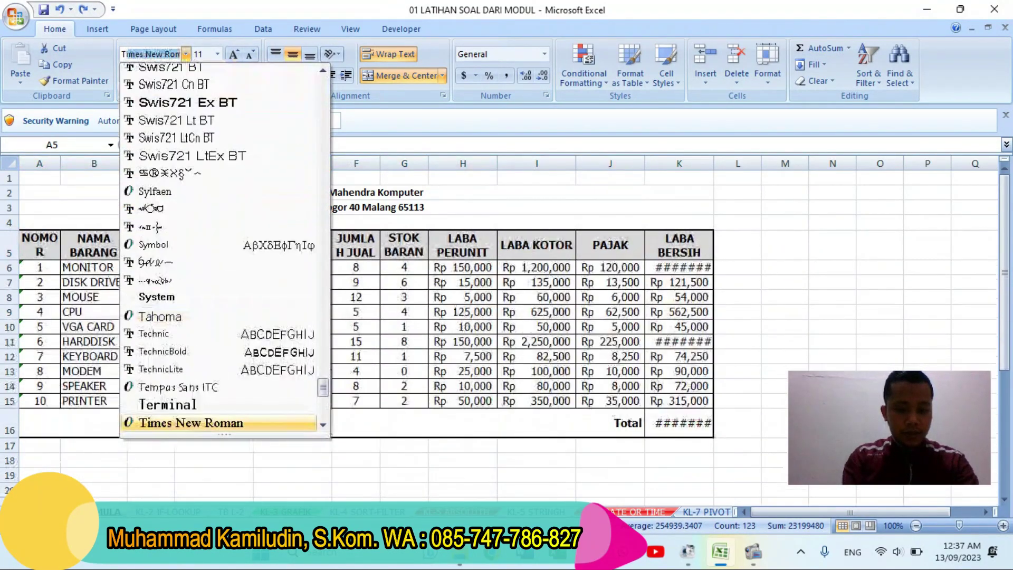
key("Return")
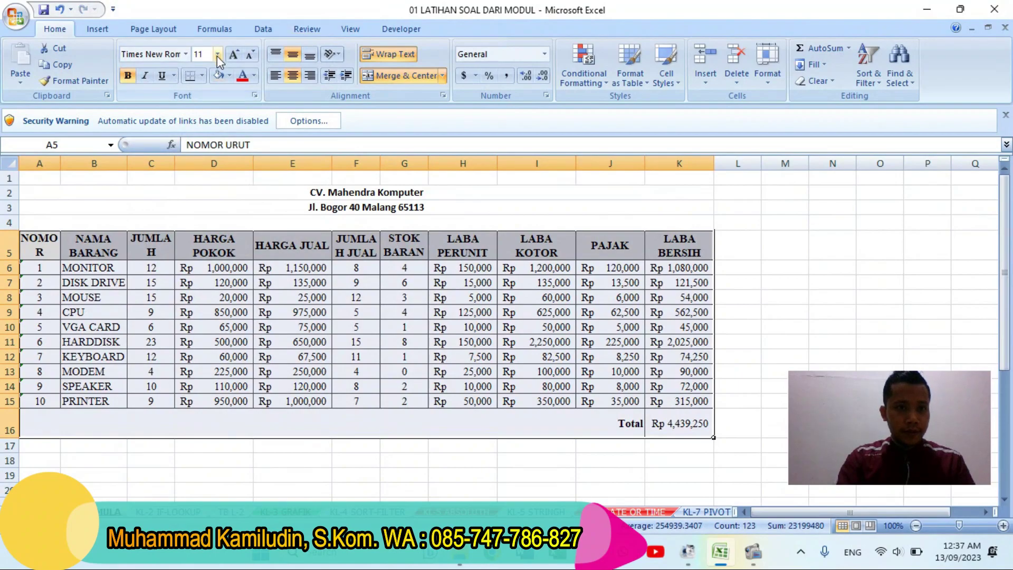
left_click(217, 54)
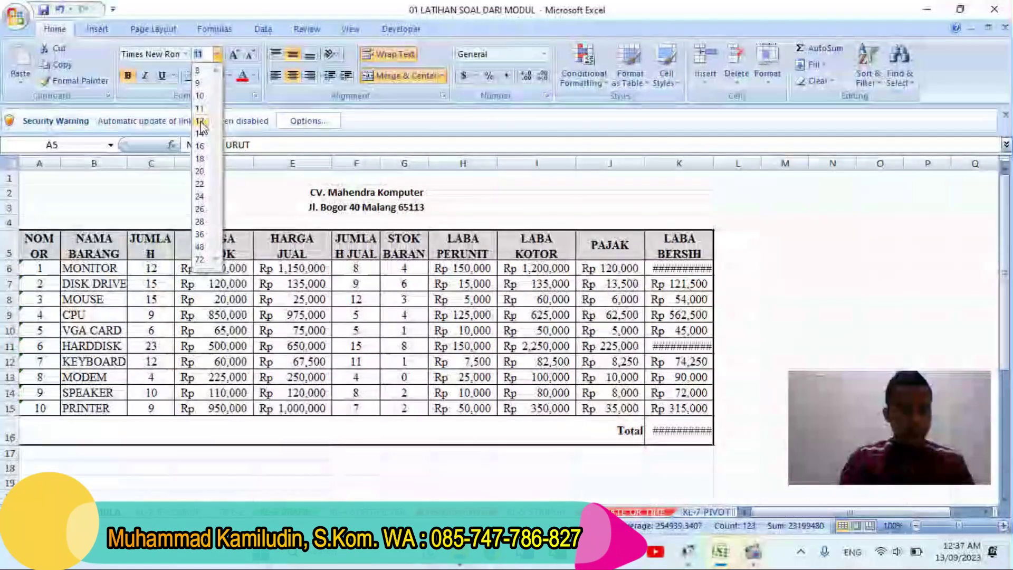
left_click(201, 121)
Autofit the widths of columns B through K to their contents.
left_click_drag(95, 158, 707, 175)
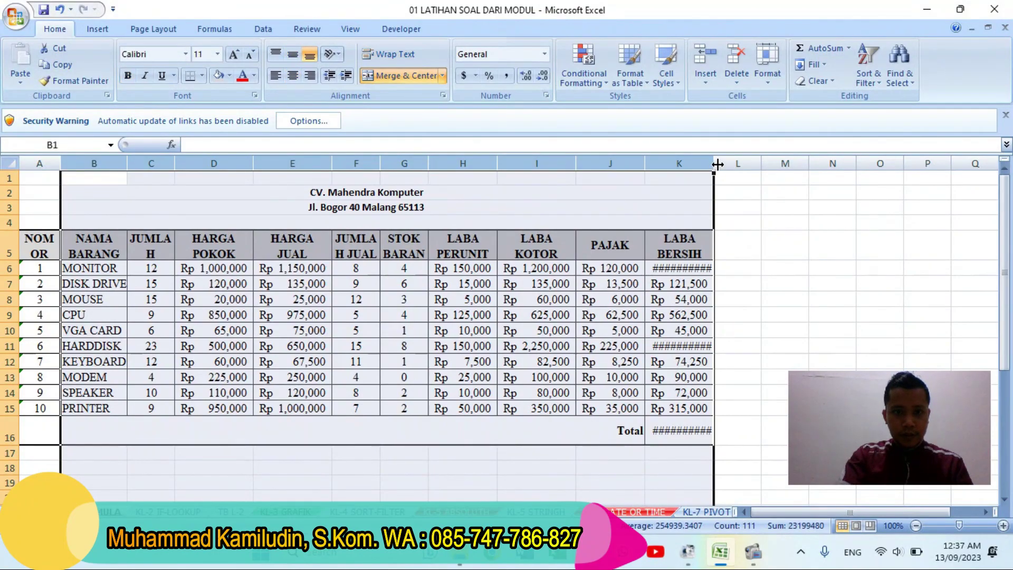
double_click(717, 164)
left_click(579, 331)
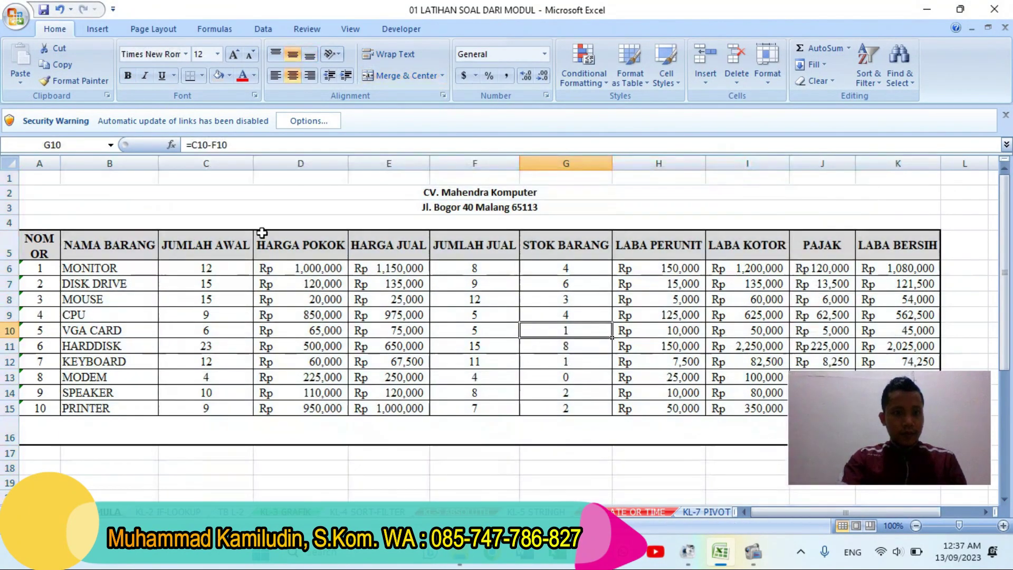
Narrow column B so its heading wraps onto two lines, and widen column A to fit the NOMOR URUT heading.
left_click_drag(158, 158, 151, 159)
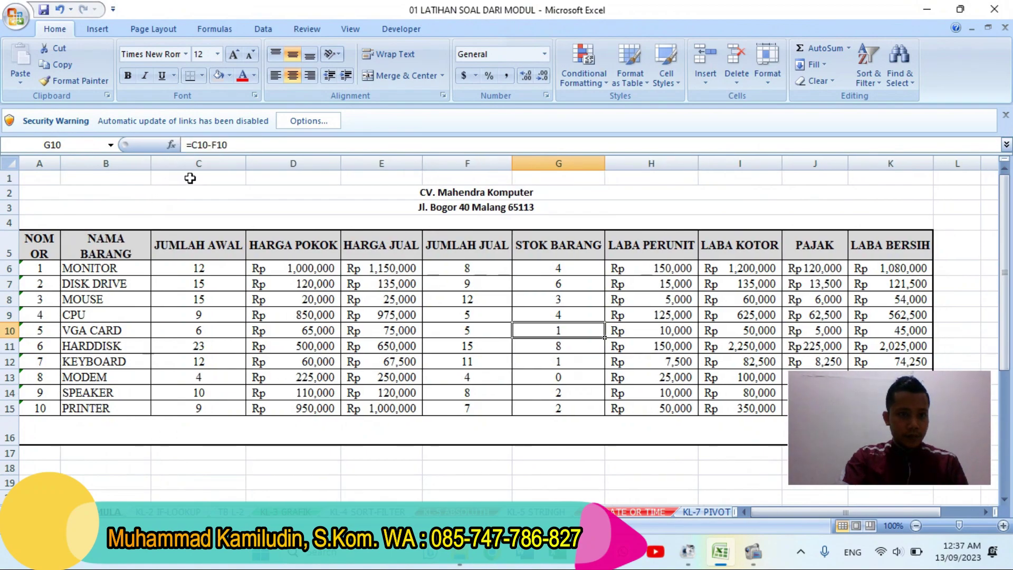
left_click(36, 255)
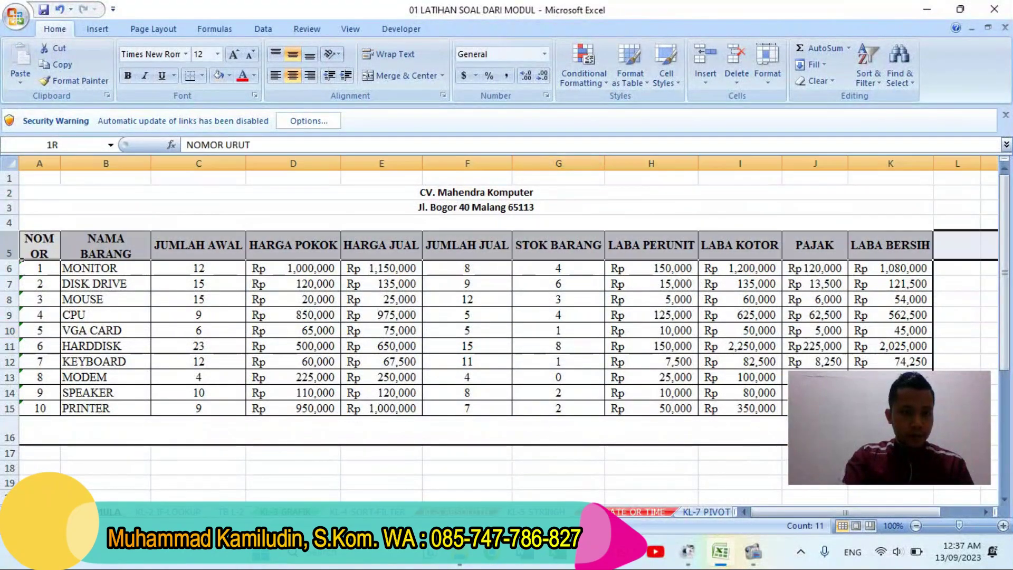
left_click_drag(64, 164, 72, 164)
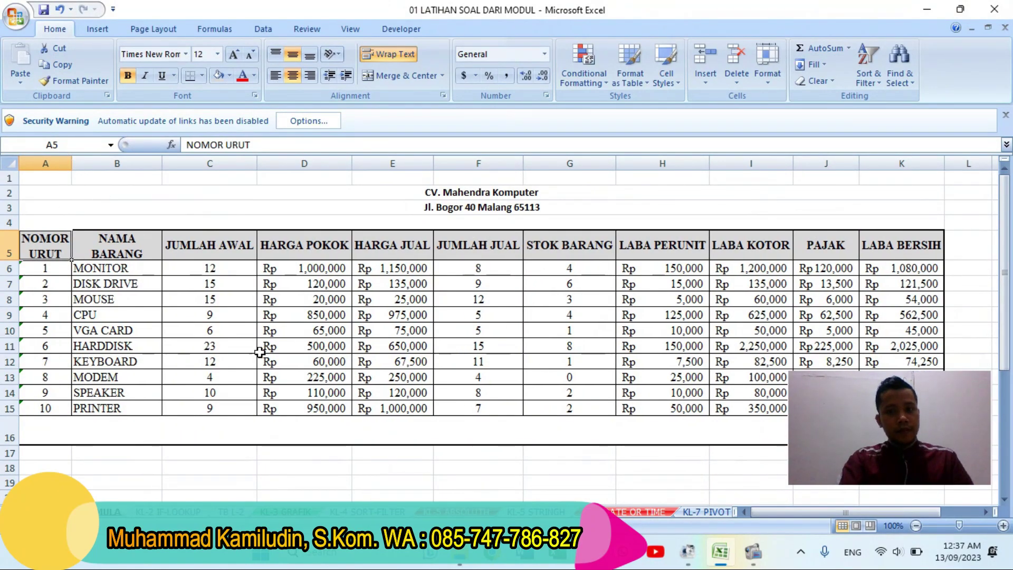
left_click(304, 393)
Zoom the sheet out to 85% and widen the PAJAK column slightly so its amounts fit.
mouse_move(864, 425)
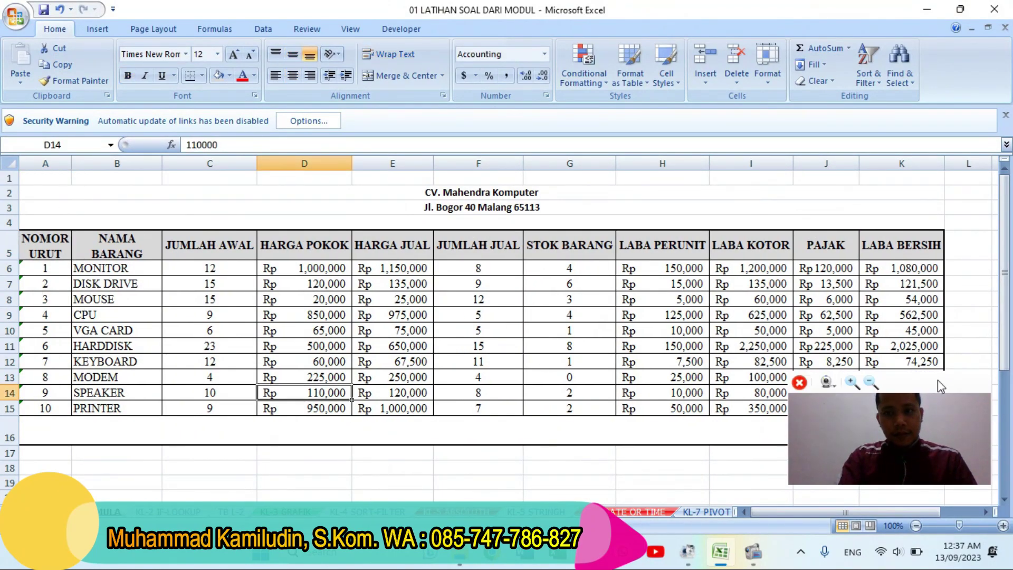
scroll(678, 317, "down", 1, "ctrl")
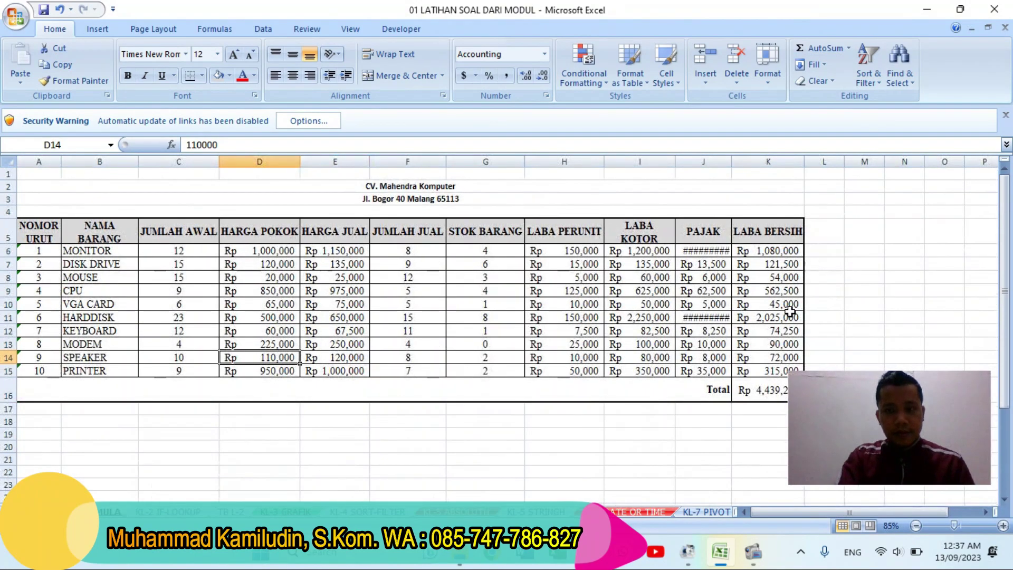
left_click_drag(731, 165, 733, 165)
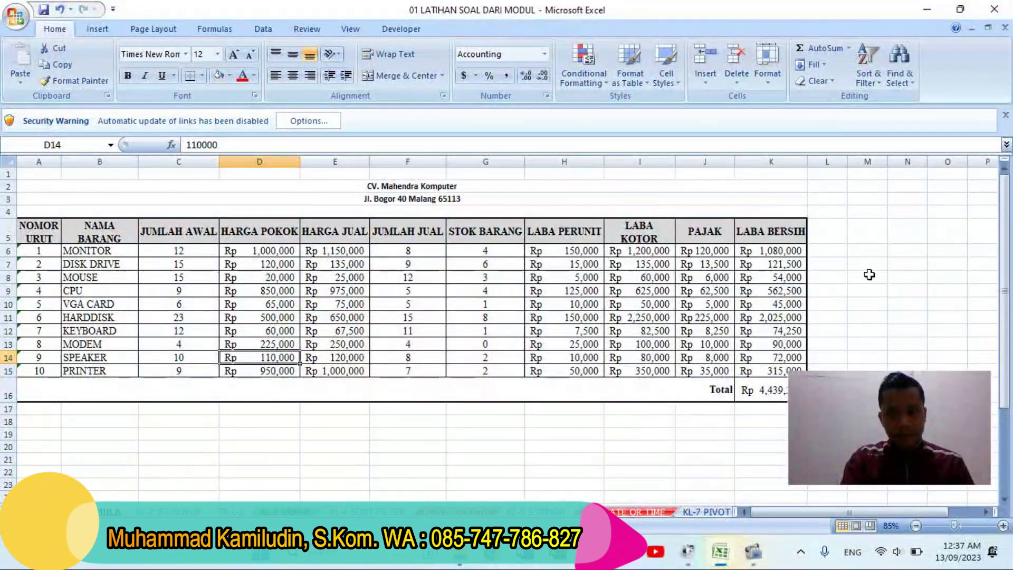
Narrow the JUMLAH JUAL, STOK BARANG and JUMLAH AWAL columns so their headings wrap onto two lines.
left_click(866, 231)
left_click_drag(446, 162, 439, 162)
left_click_drag(520, 162, 506, 162)
left_click_drag(440, 162, 434, 161)
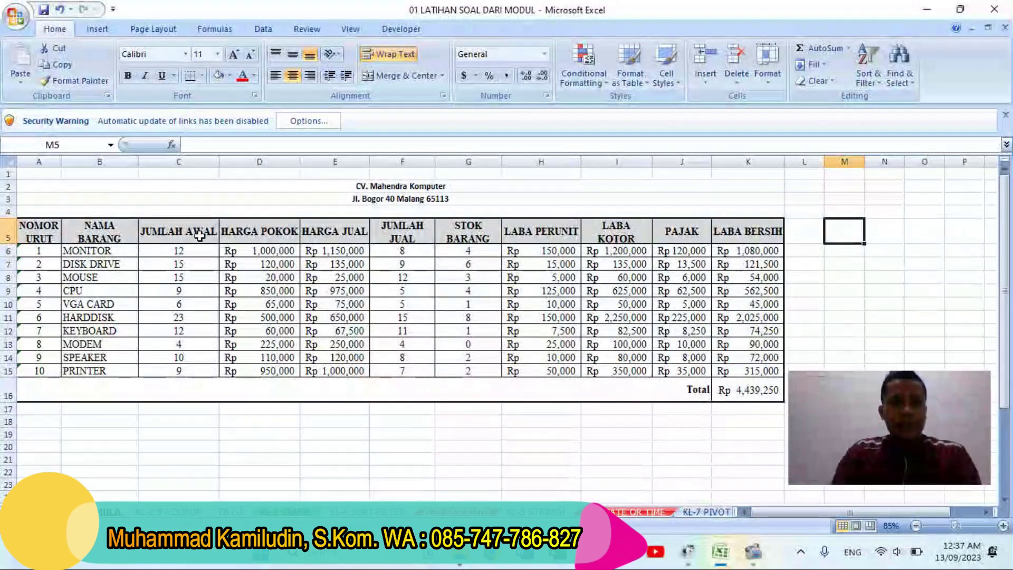
left_click_drag(219, 165, 194, 159)
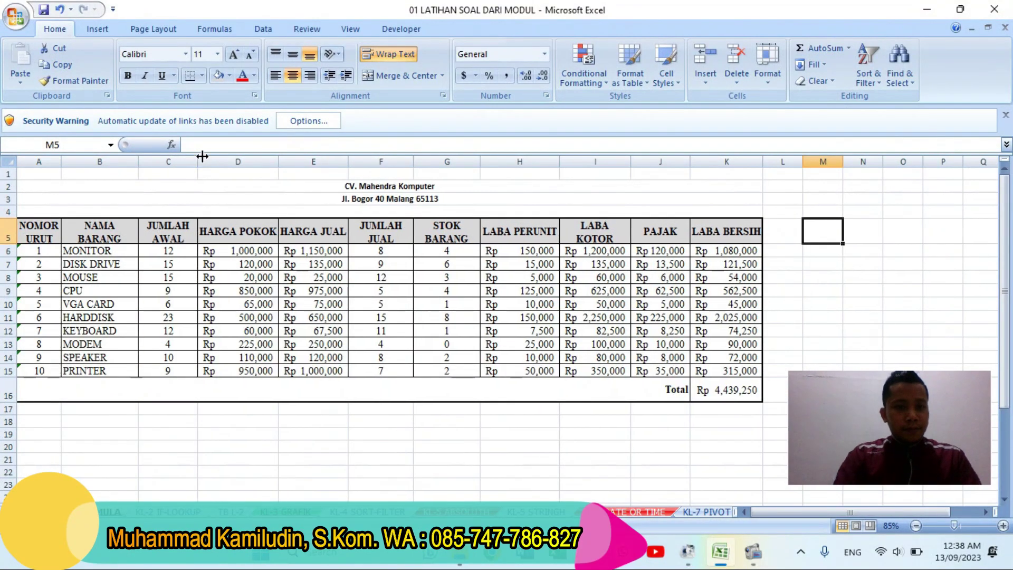